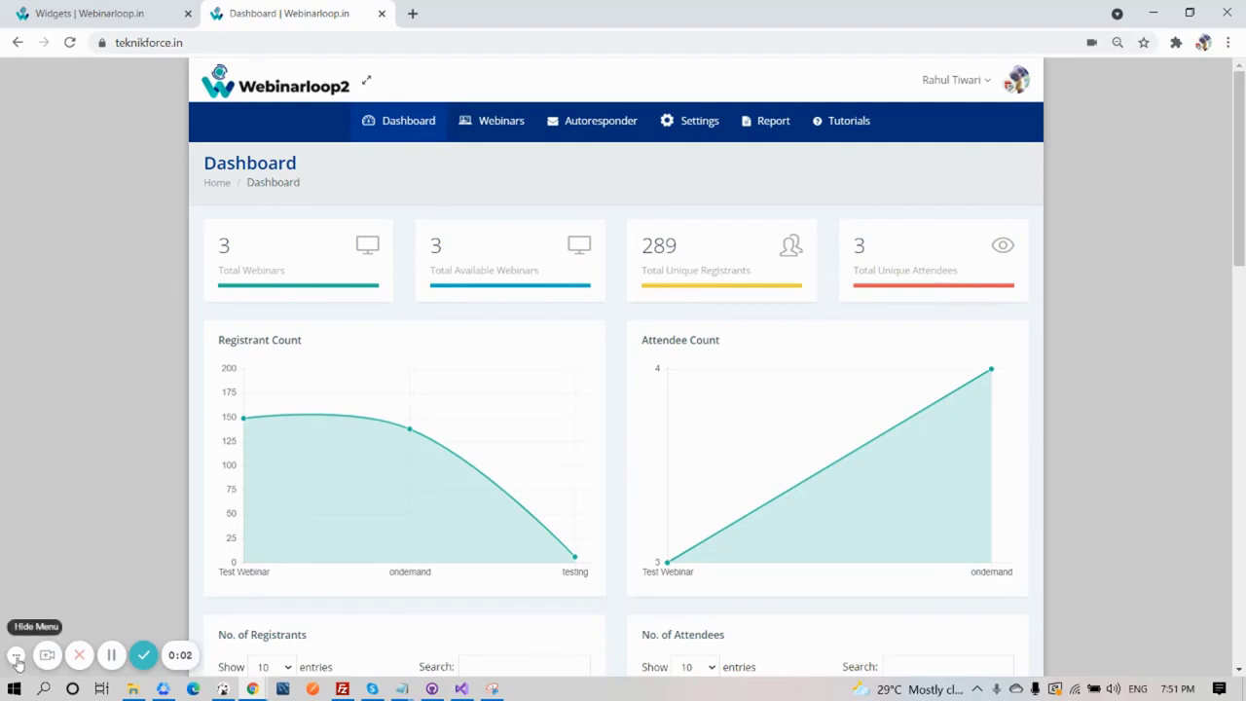
# Review the dashboard's webinar totals, registrant and attendee charts, registrant and attendee tables, and the lists of own and presented webinars.
pyautogui.click(15, 655)
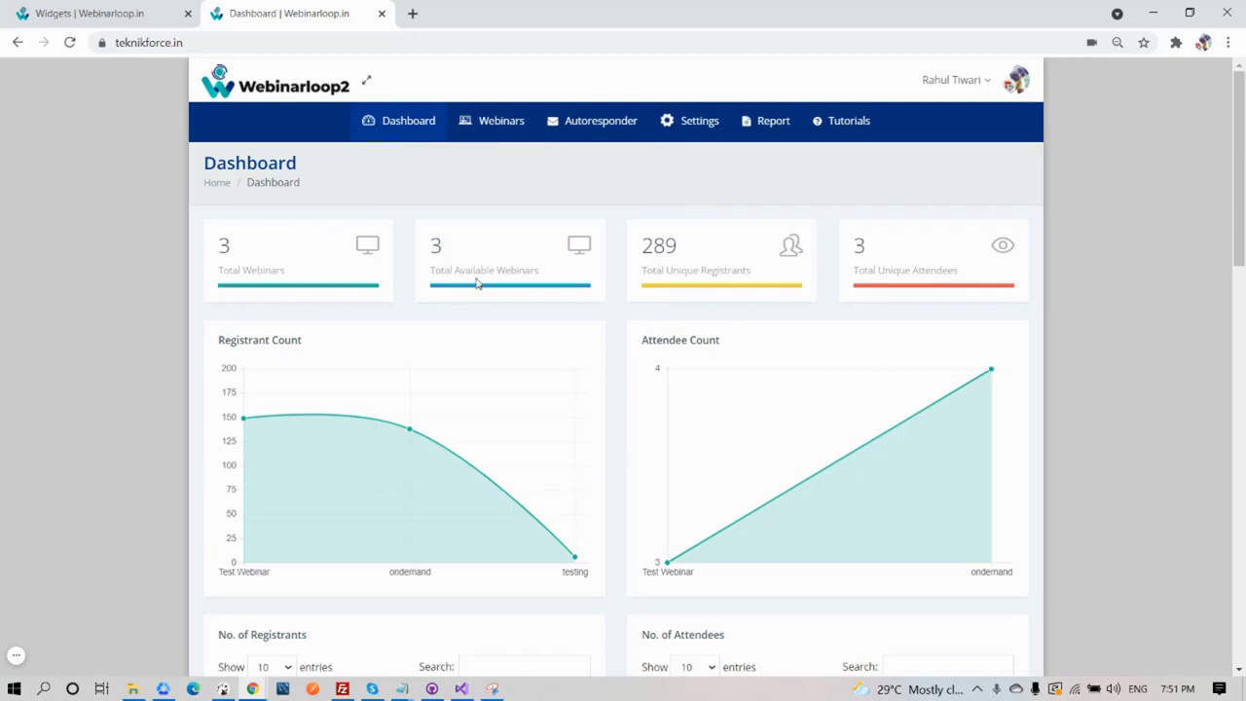
pyautogui.scroll(-1, 253, 261)
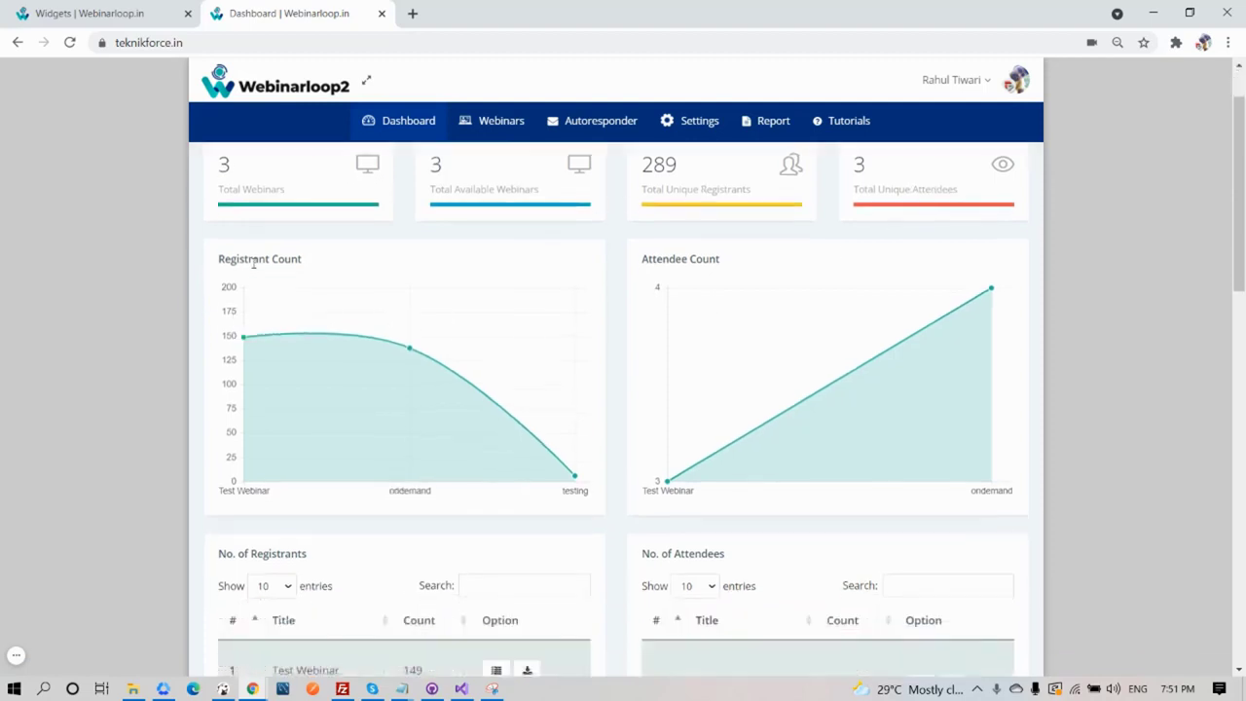
pyautogui.scroll(1, 194, 286)
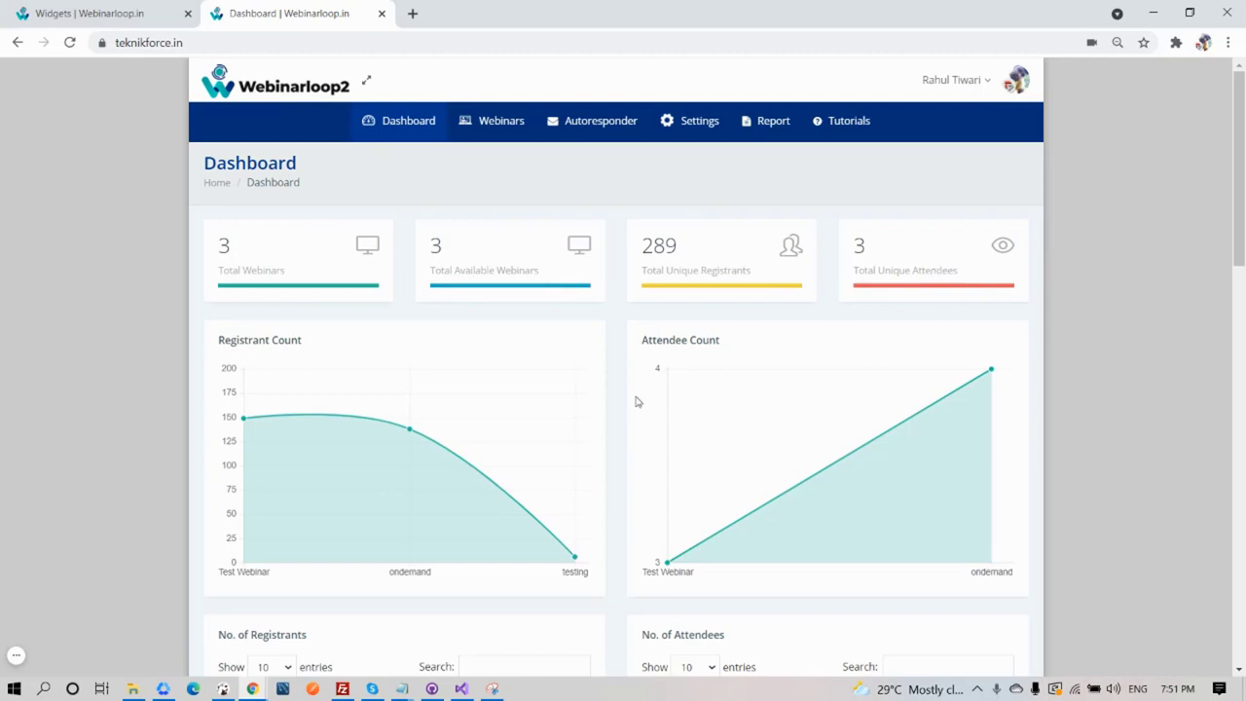
pyautogui.scroll(-1, 389, 409)
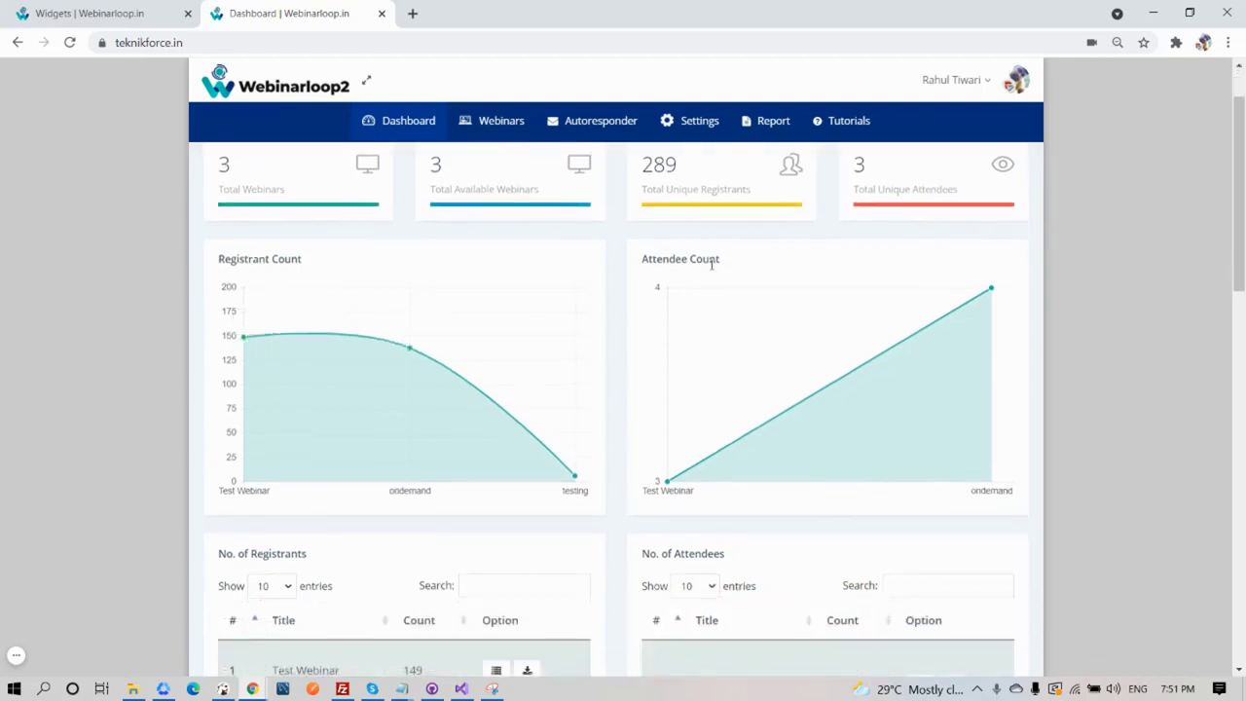
pyautogui.scroll(-3, 445, 437)
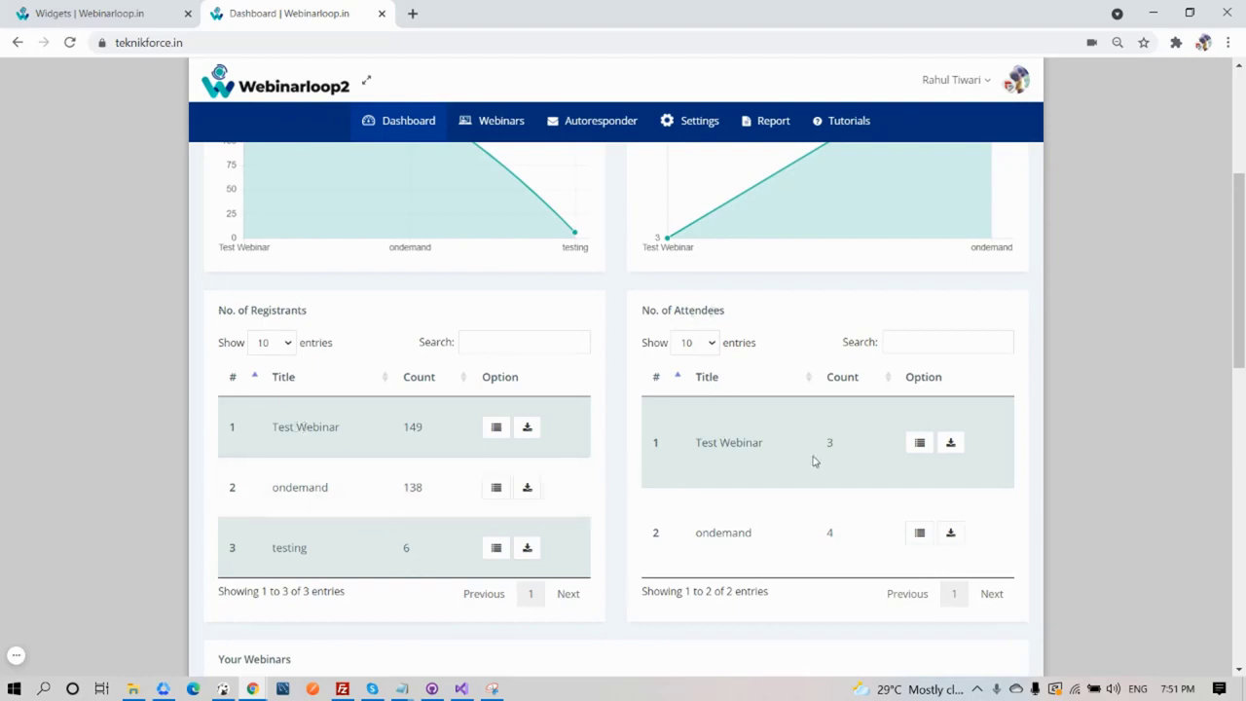
pyautogui.scroll(-3, 823, 528)
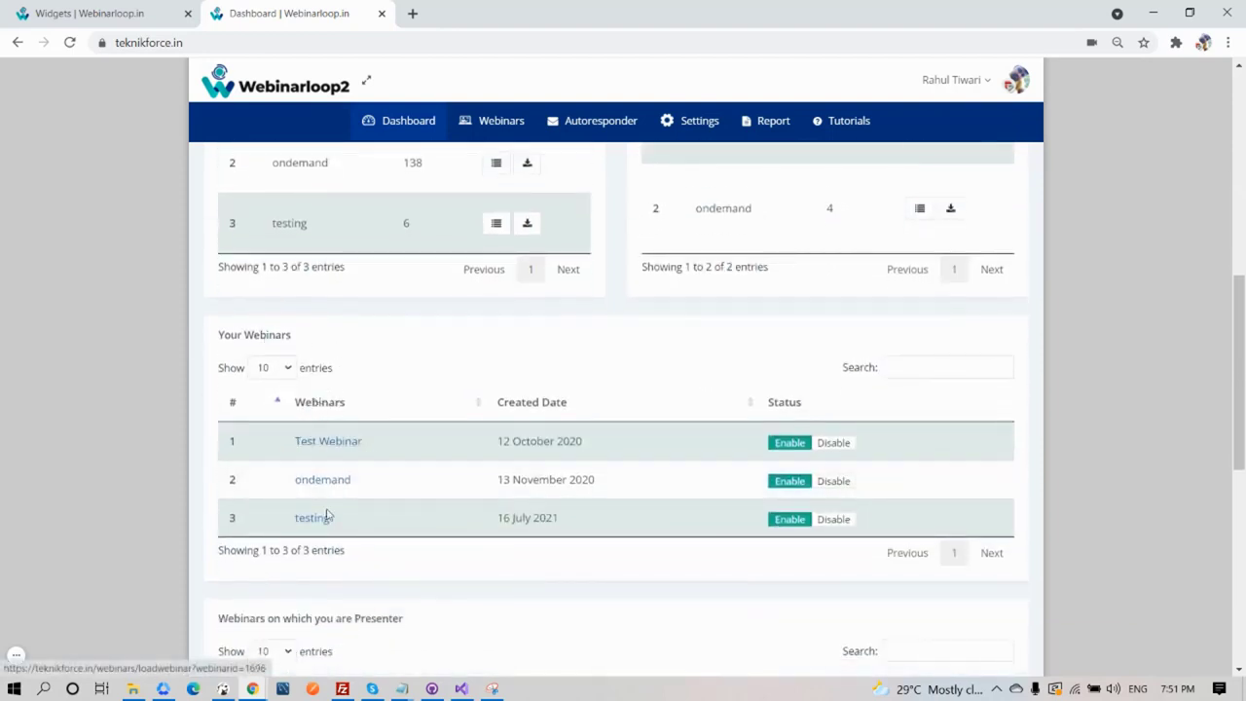
pyautogui.scroll(-5, 655, 465)
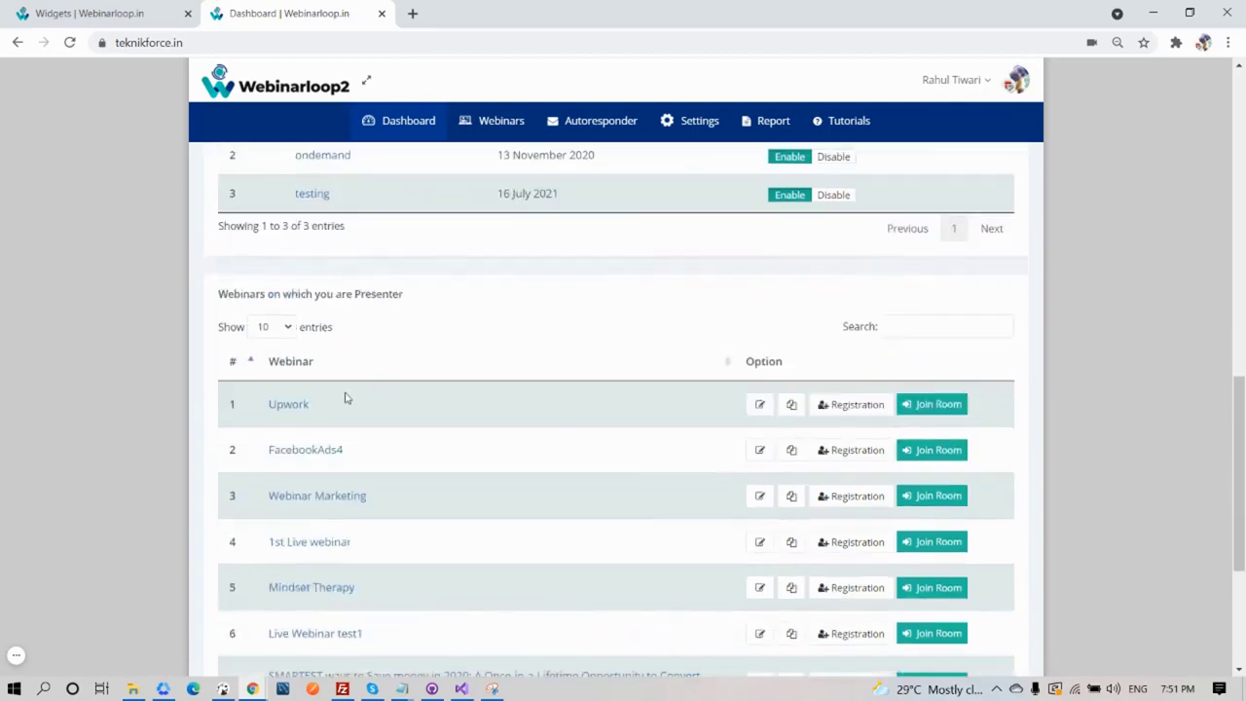
pyautogui.scroll(15, 509, 392)
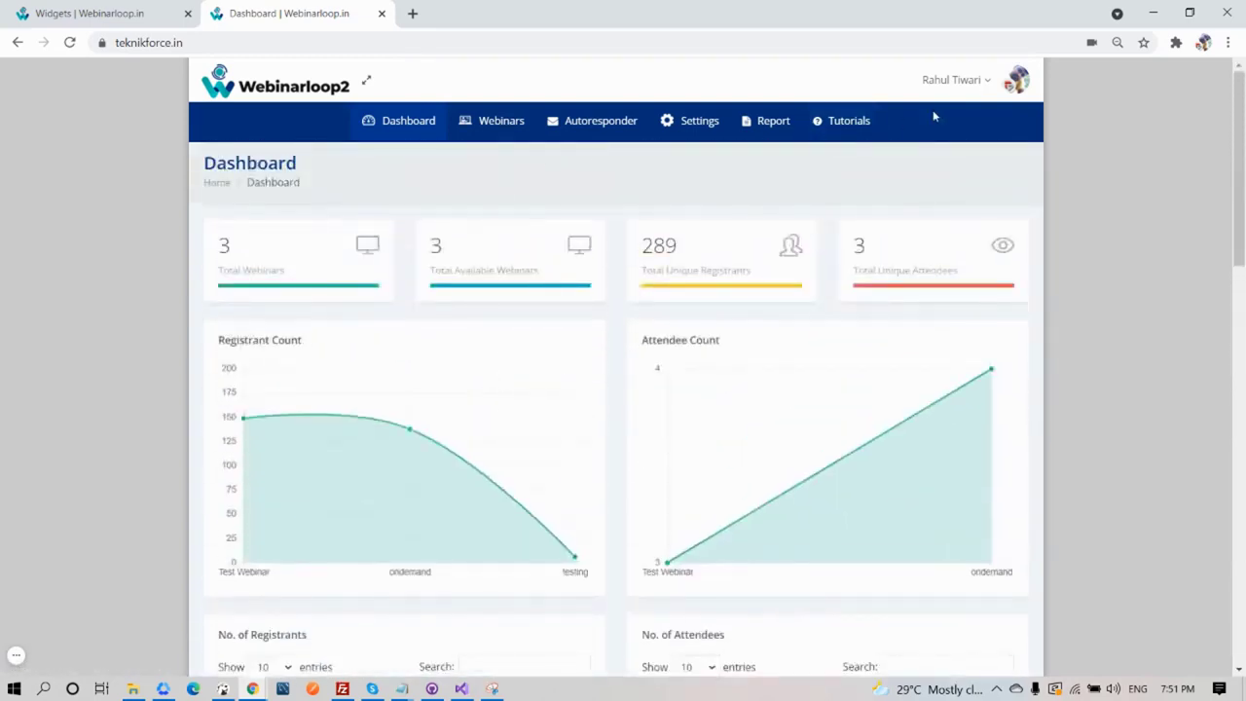
# Open the user profile and review its personal details, password, upgrade level and timezone sections and the presenter webinar list.
pyautogui.click(975, 80)
pyautogui.click(958, 124)
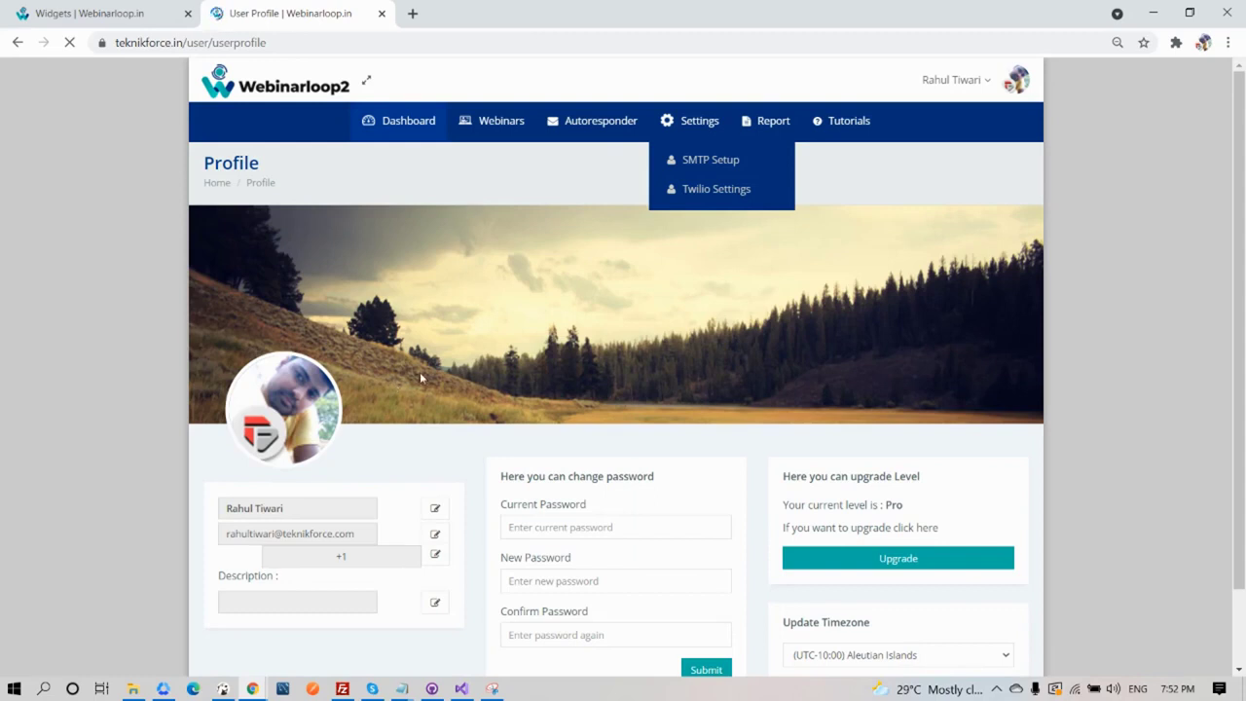
pyautogui.scroll(-3, 420, 372)
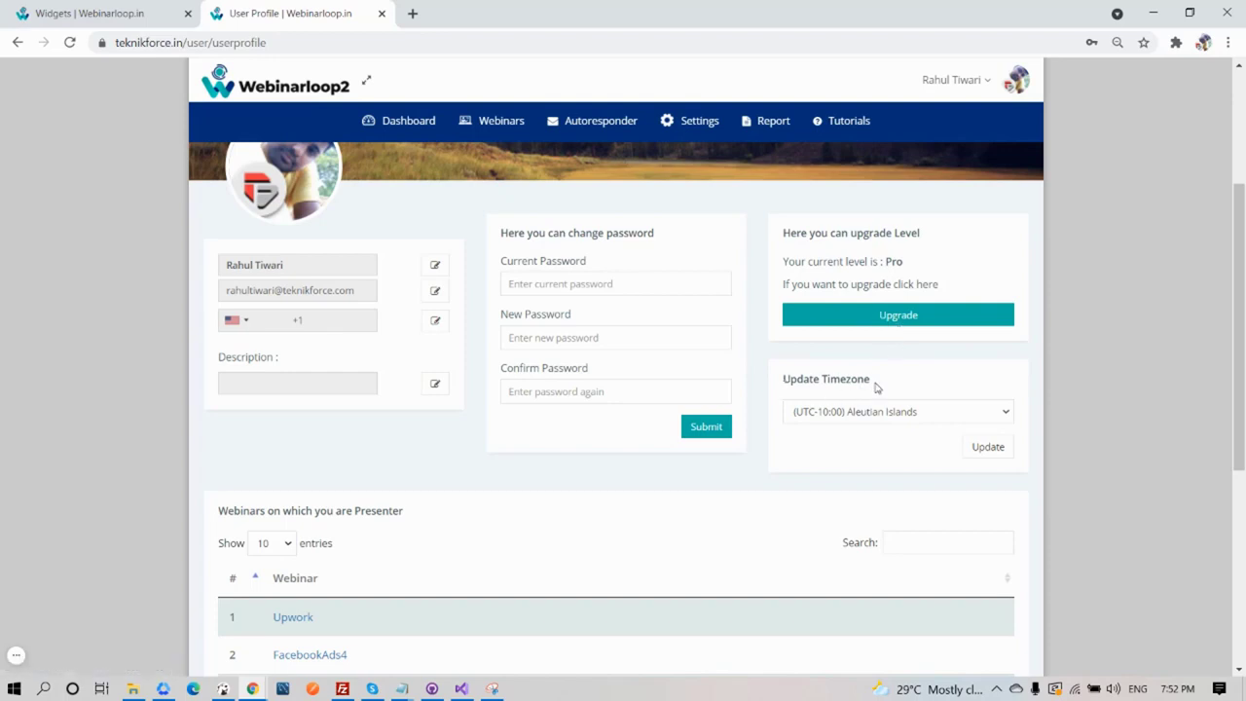
pyautogui.scroll(-3, 490, 356)
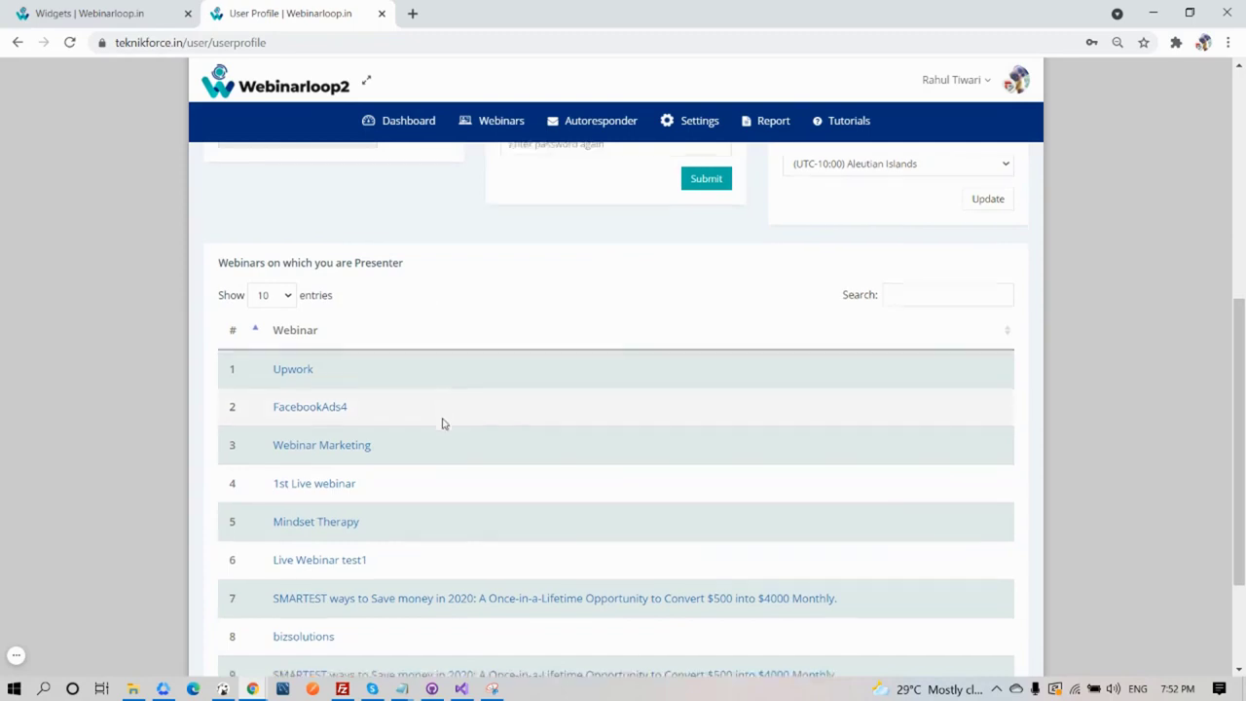
pyautogui.scroll(-2, 442, 422)
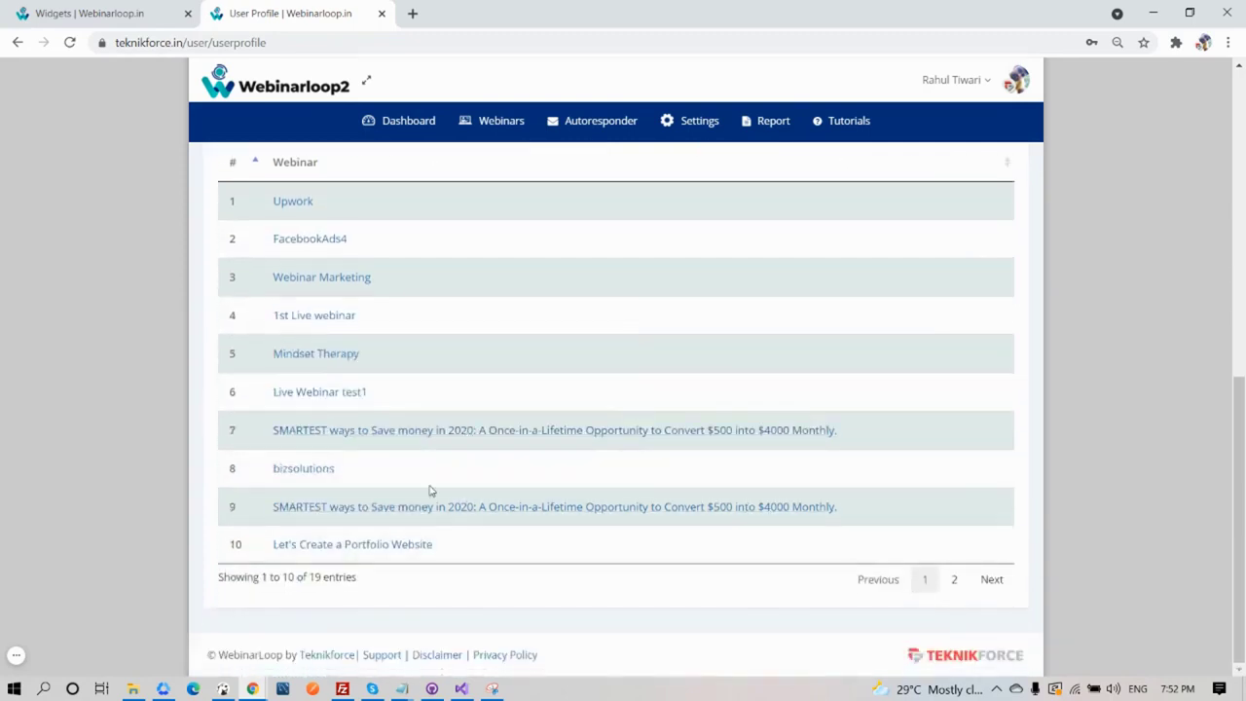
pyautogui.scroll(2, 431, 489)
pyautogui.scroll(5, 578, 305)
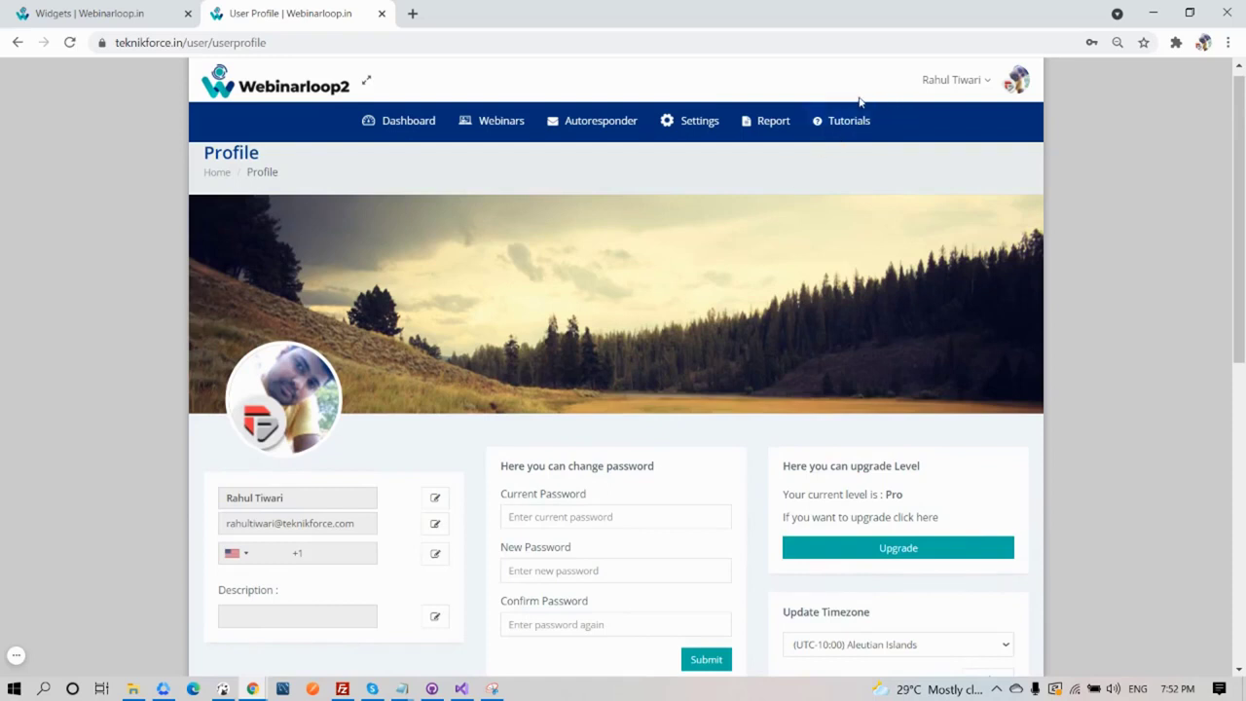
# View the SMTP server settings and the Twilio number settings.
pyautogui.moveTo(723, 126)
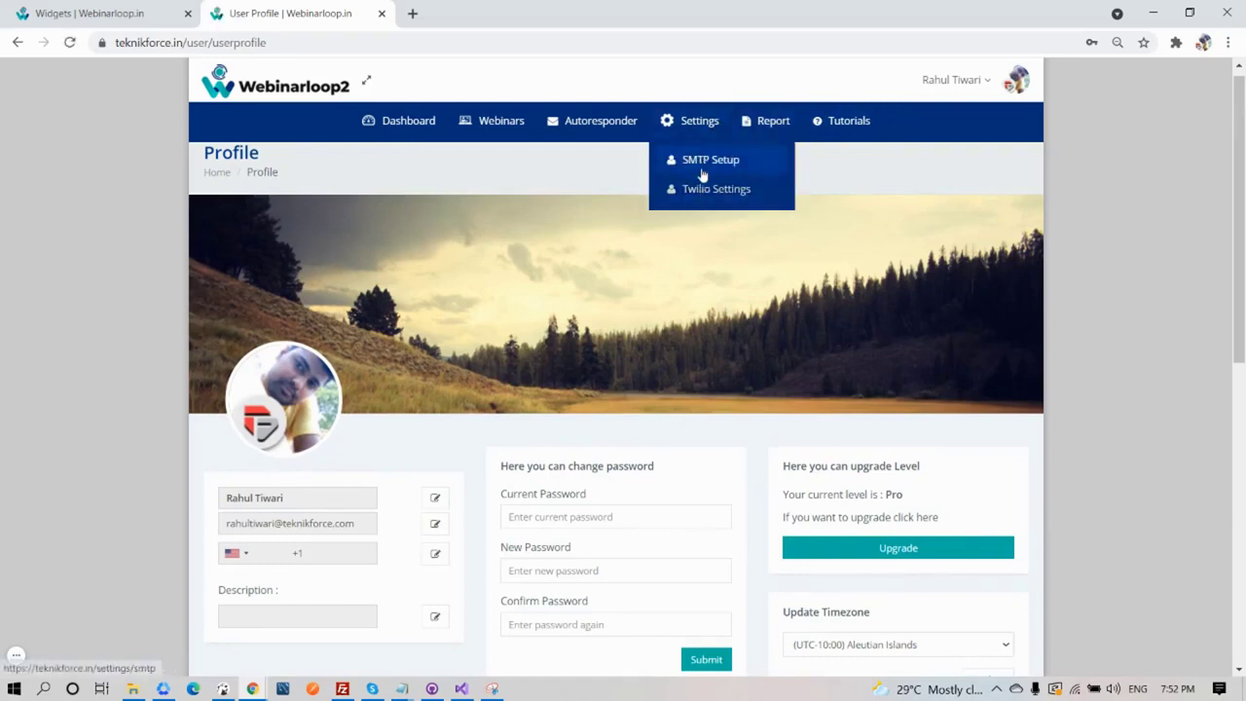
pyautogui.click(707, 159)
pyautogui.click(708, 162)
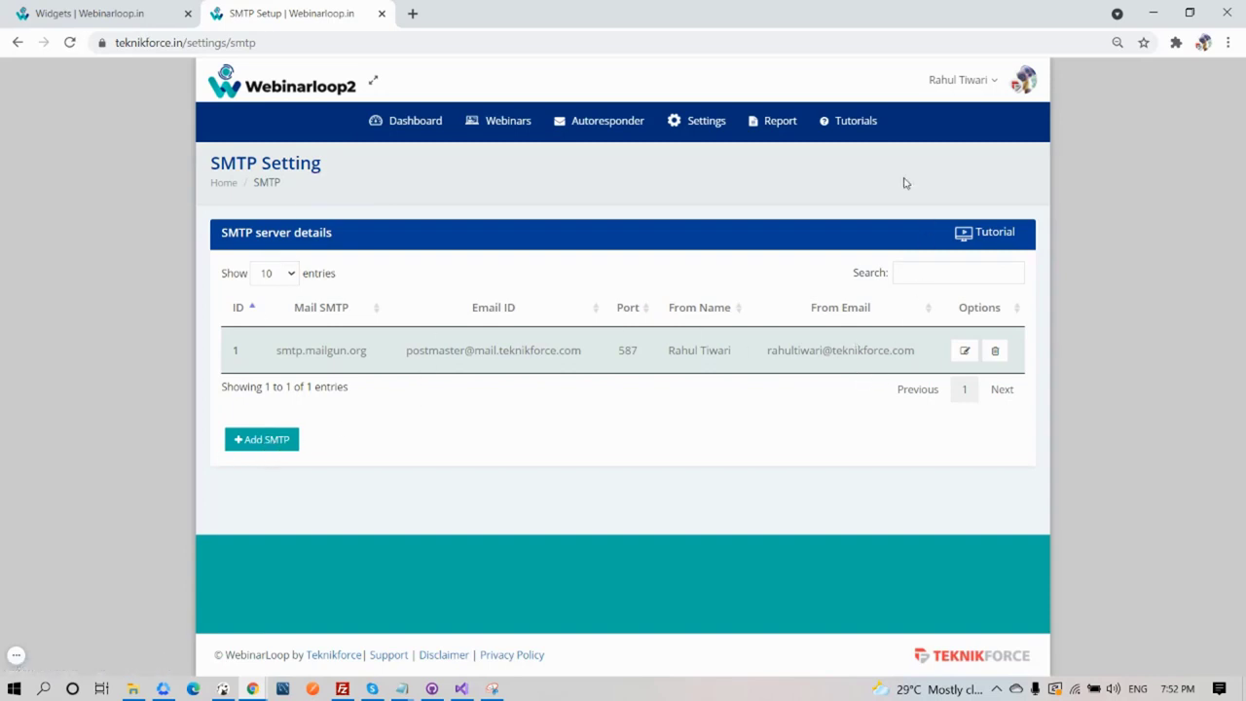
pyautogui.moveTo(733, 126)
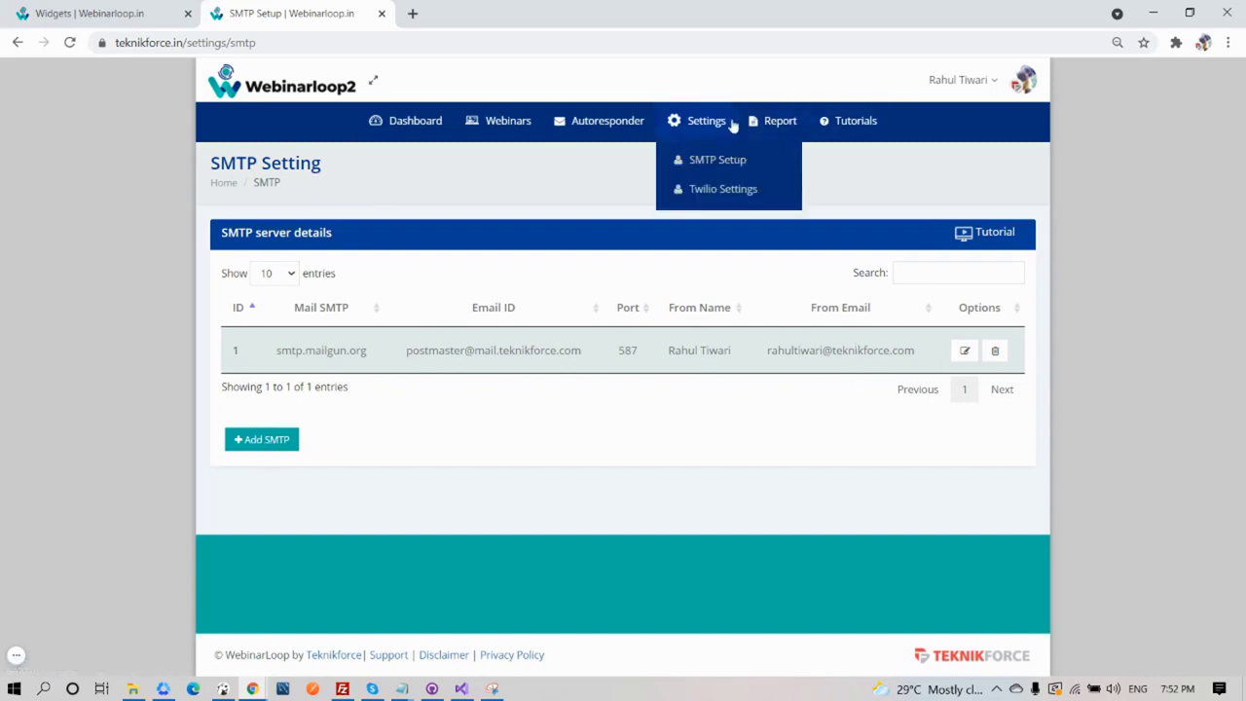
pyautogui.click(728, 201)
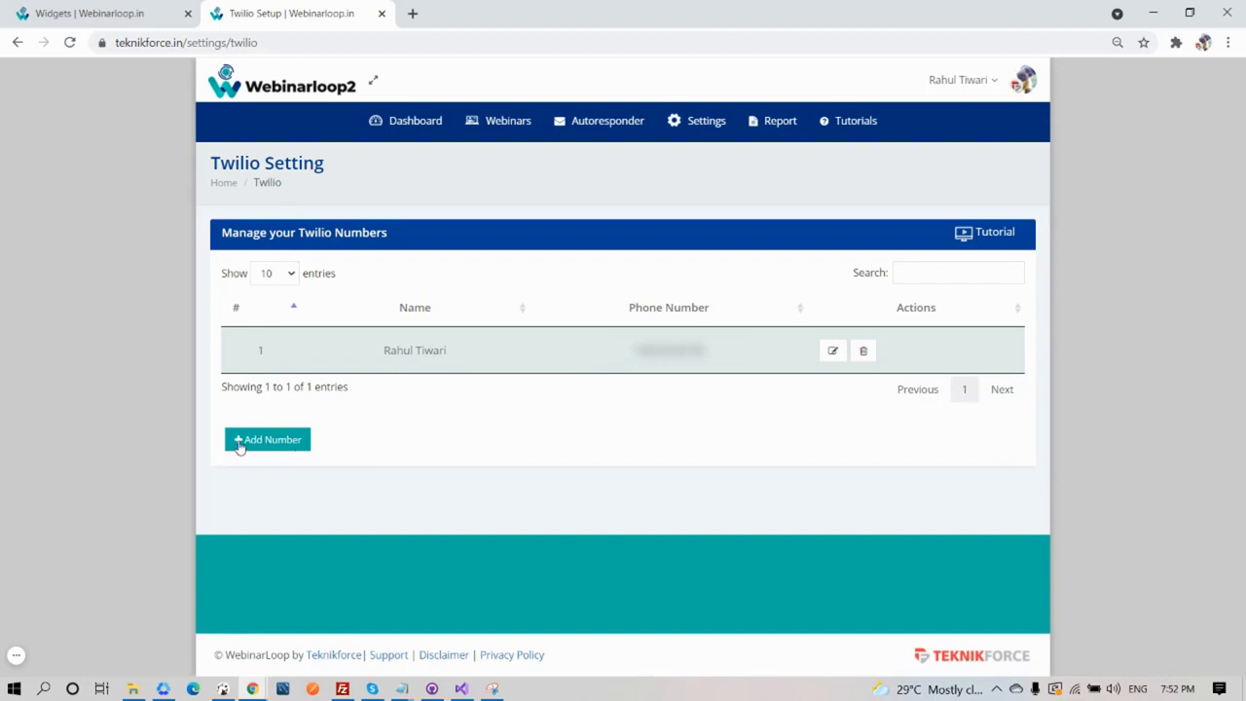
# Open the Autoresponders page and look through the connected autoresponder accounts.
pyautogui.click(615, 124)
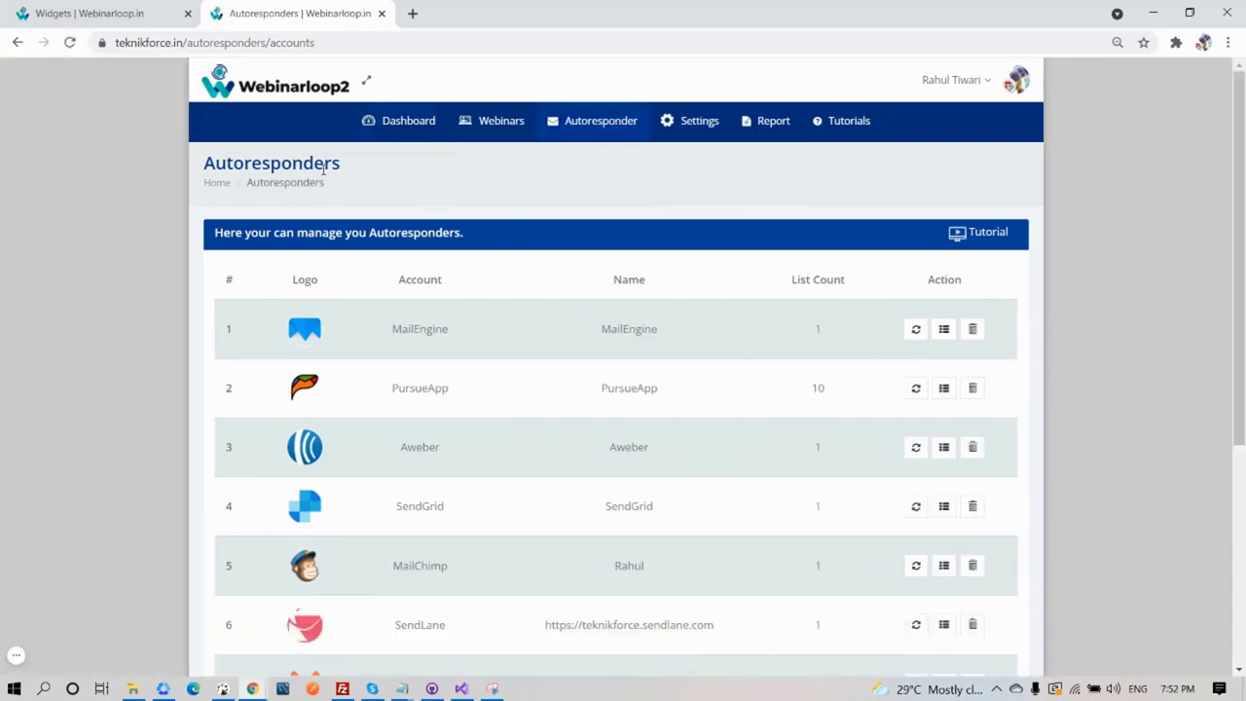
pyautogui.scroll(-3, 343, 309)
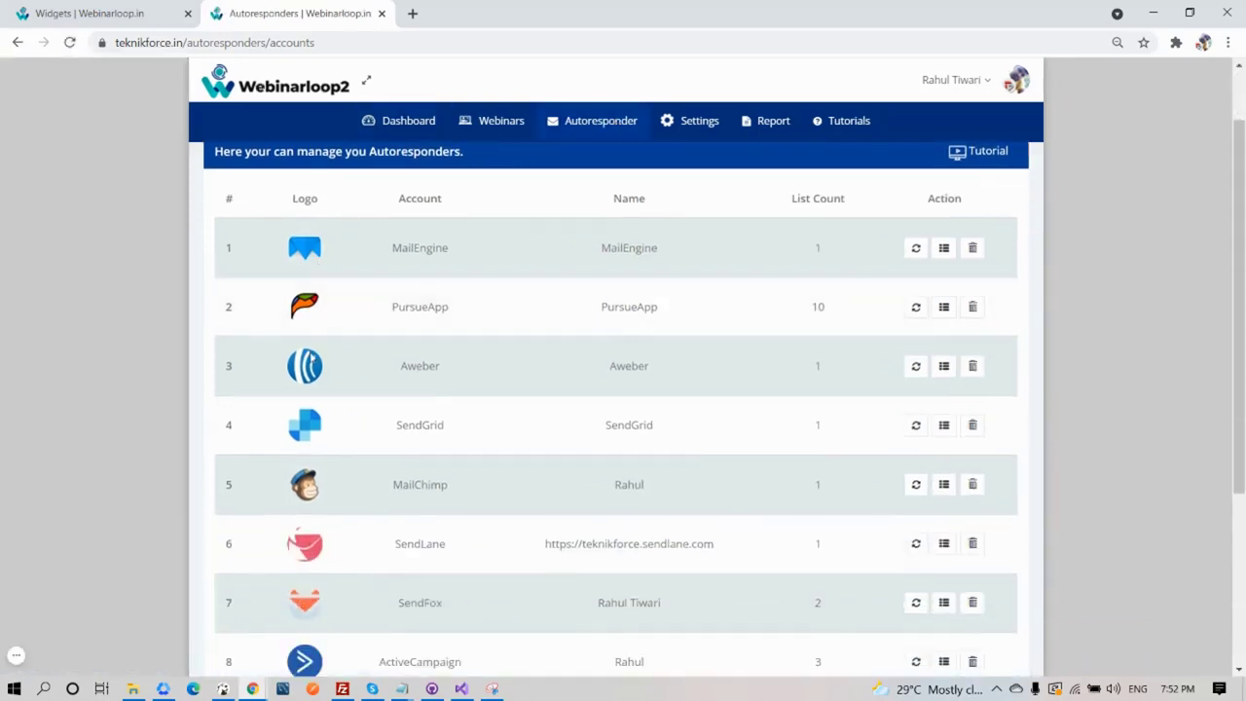
pyautogui.scroll(-2, 309, 373)
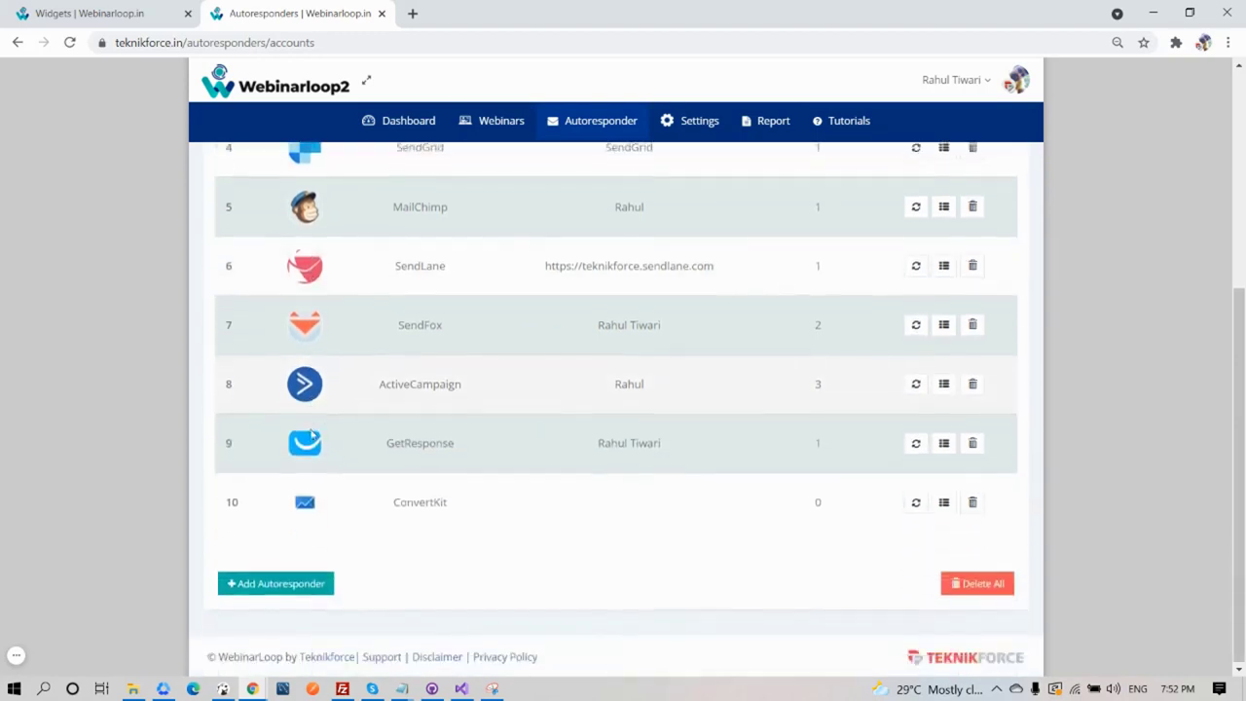
# Open the form for adding a new autoresponder and browse the available services, leaving Aweber selected.
pyautogui.click(306, 584)
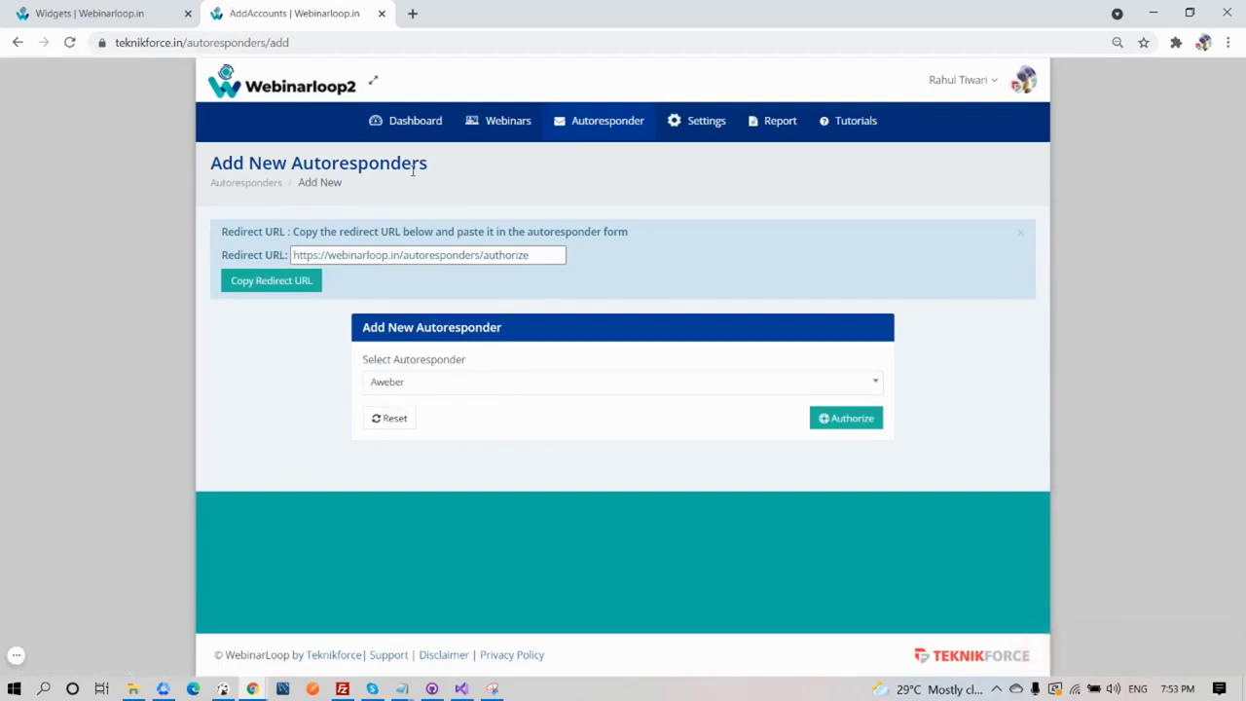
pyautogui.click(421, 387)
pyautogui.scroll(-5, 439, 501)
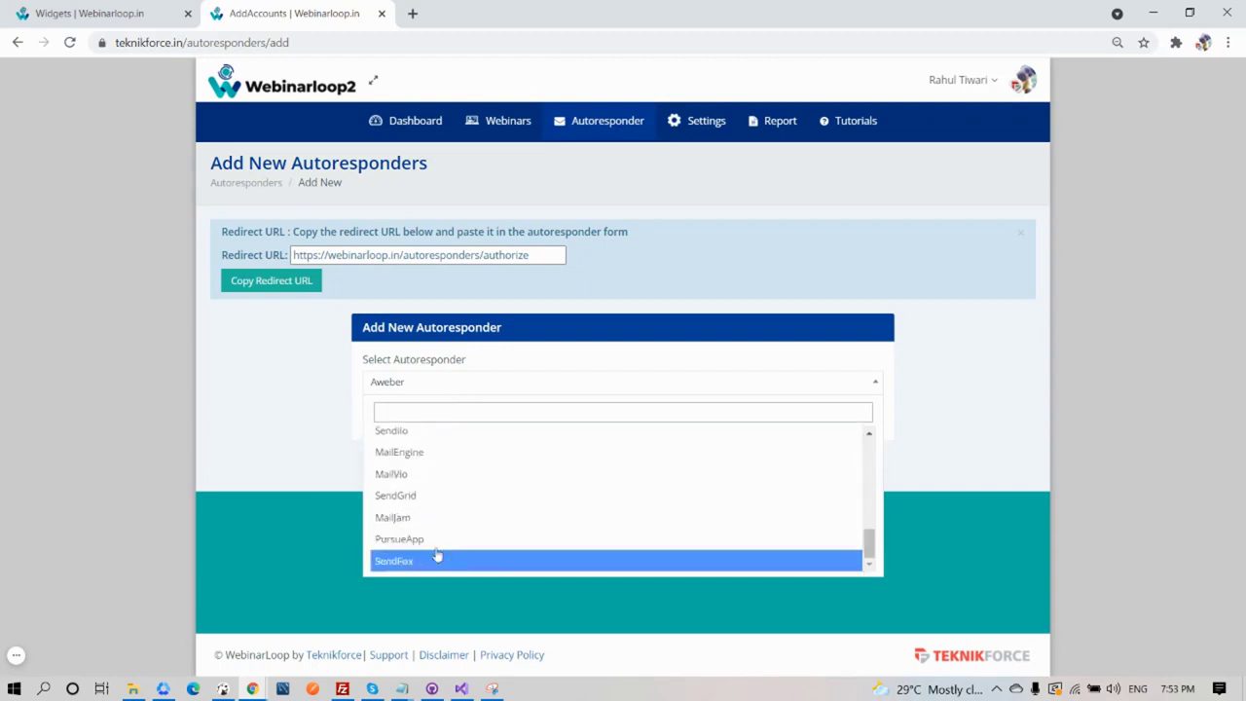
pyautogui.click(578, 390)
# Open the list of webinars and highlight the type of each one to compare Scheduled and OnDemand webinars.
pyautogui.click(494, 132)
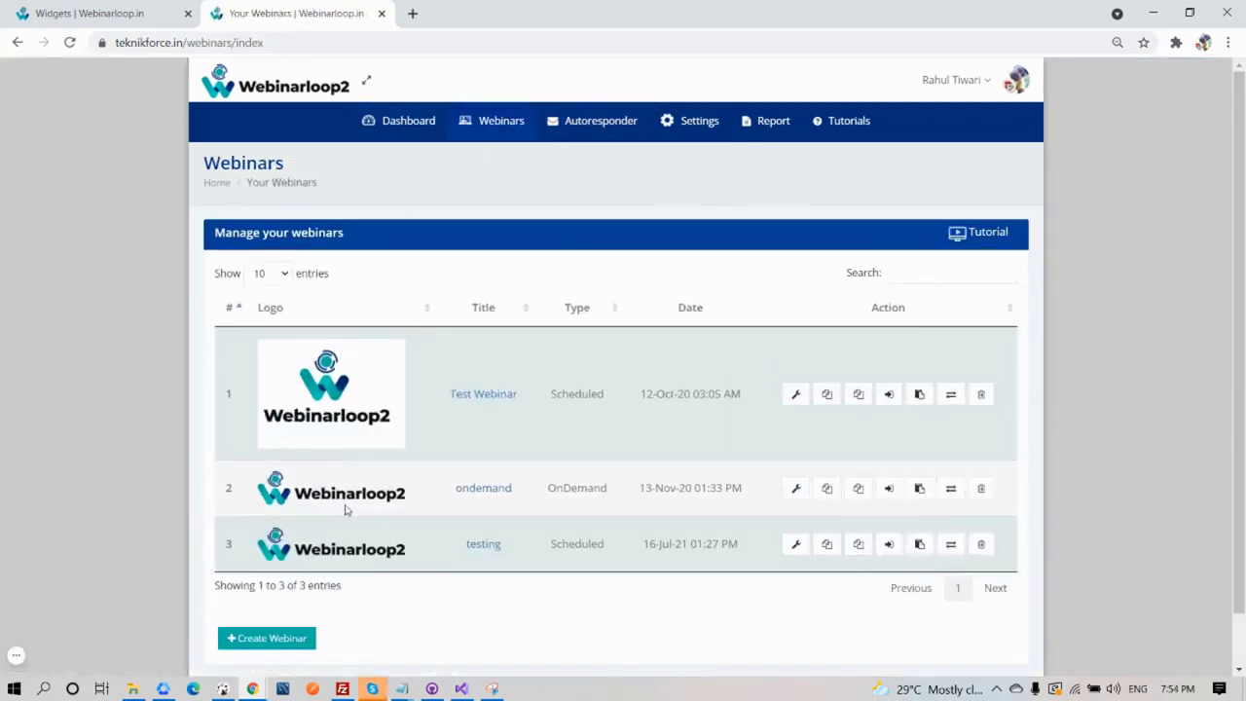
pyautogui.moveTo(550, 399); pyautogui.dragTo(611, 399)
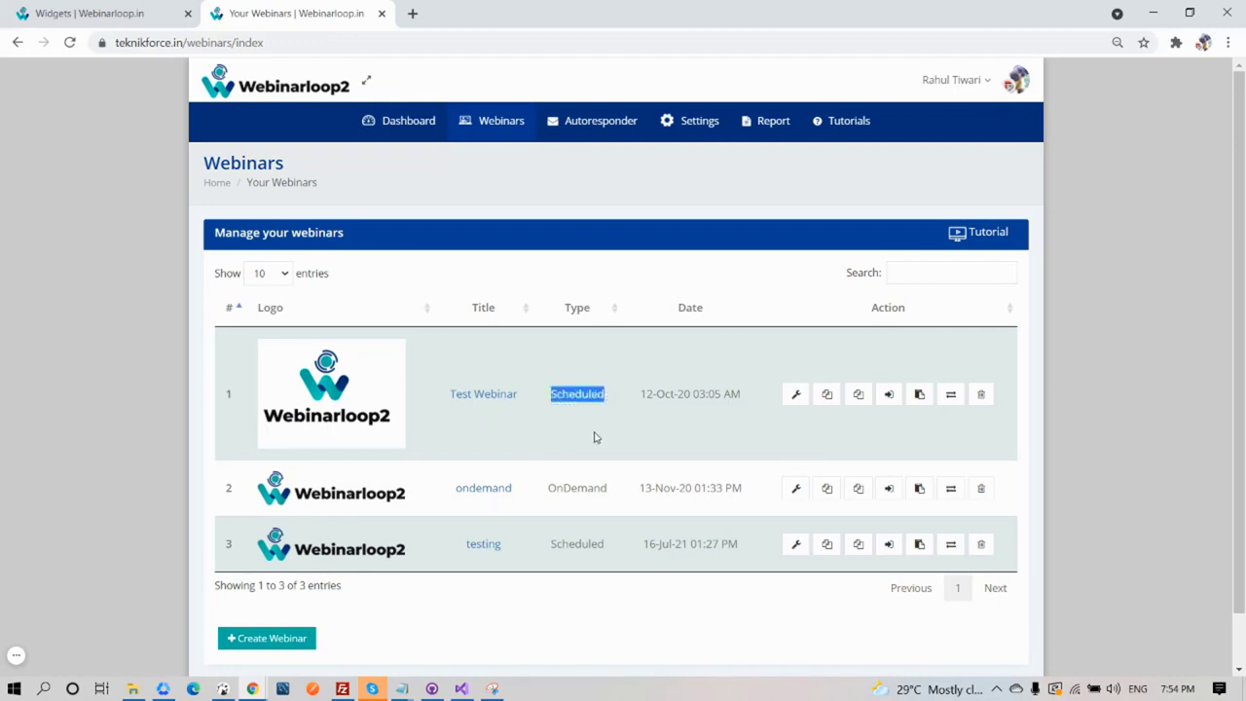
pyautogui.moveTo(547, 488); pyautogui.dragTo(611, 492)
pyautogui.moveTo(549, 544); pyautogui.dragTo(613, 547)
pyautogui.click(628, 455)
pyautogui.moveTo(550, 399); pyautogui.dragTo(604, 414)
pyautogui.moveTo(548, 488); pyautogui.dragTo(610, 492)
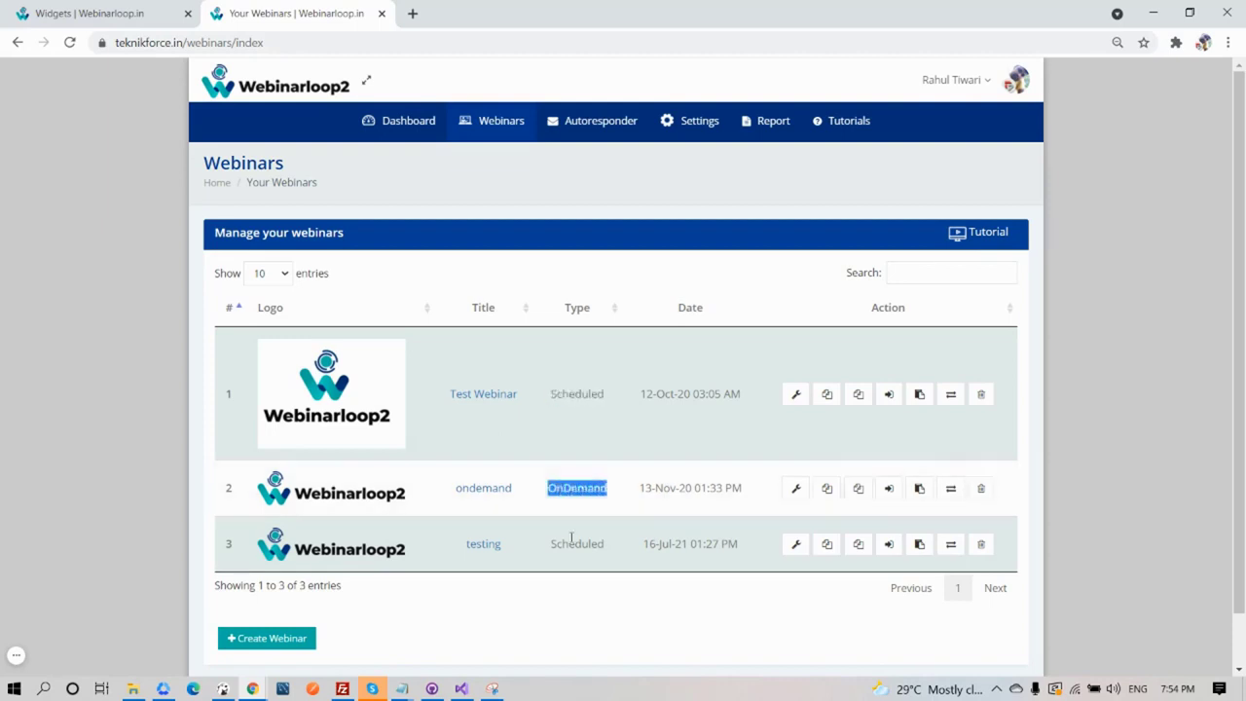
pyautogui.moveTo(551, 545); pyautogui.dragTo(616, 549)
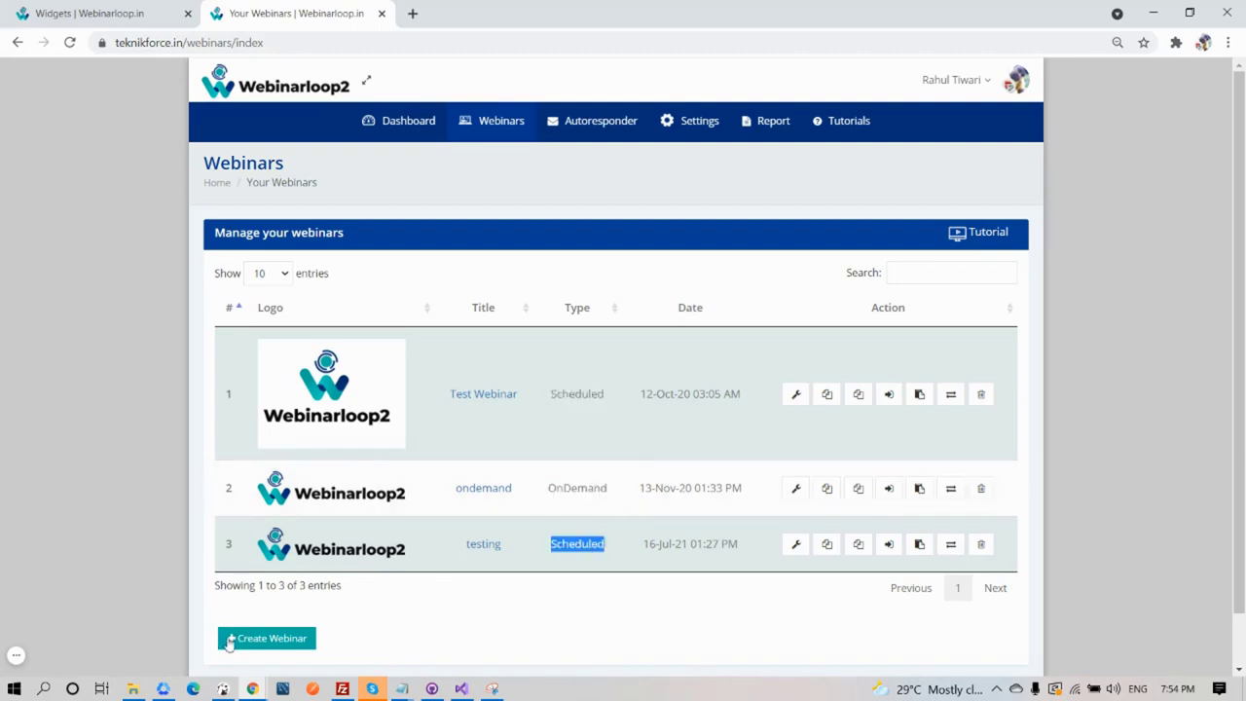
# View the form for creating a new webinar, and open the webinar setup of Test Webinar from the webinar list.
pyautogui.click(269, 638)
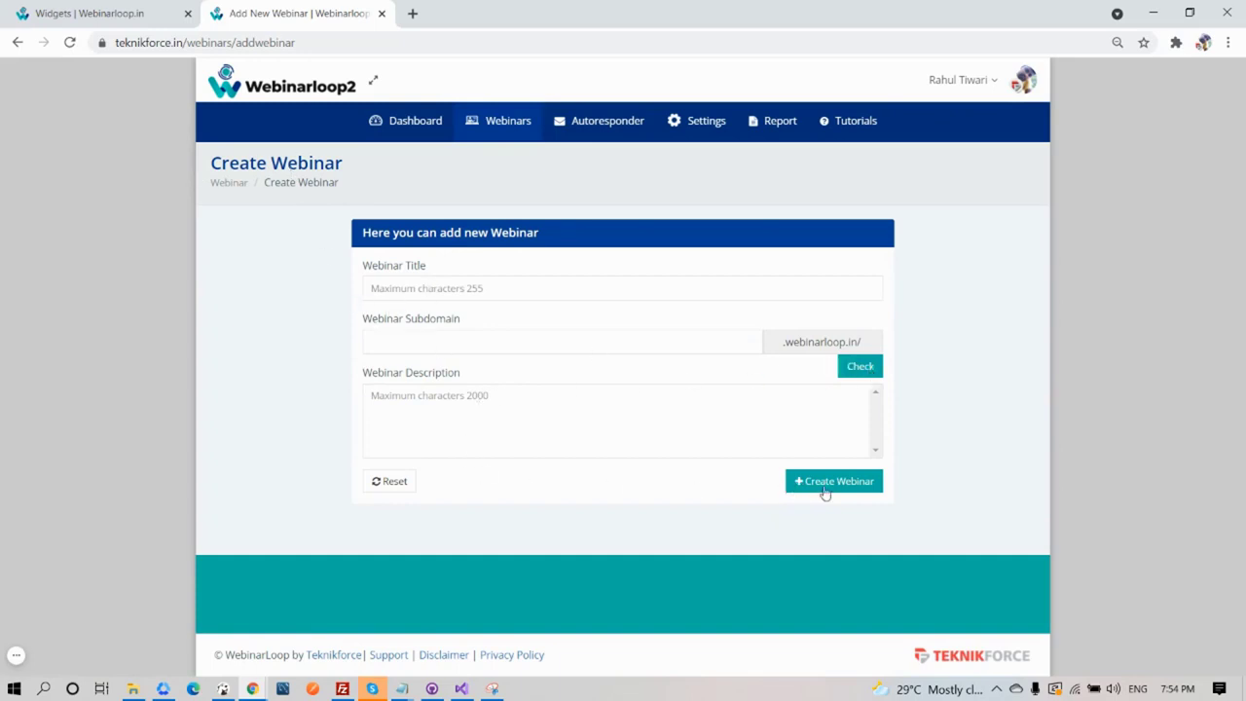
pyautogui.click(487, 124)
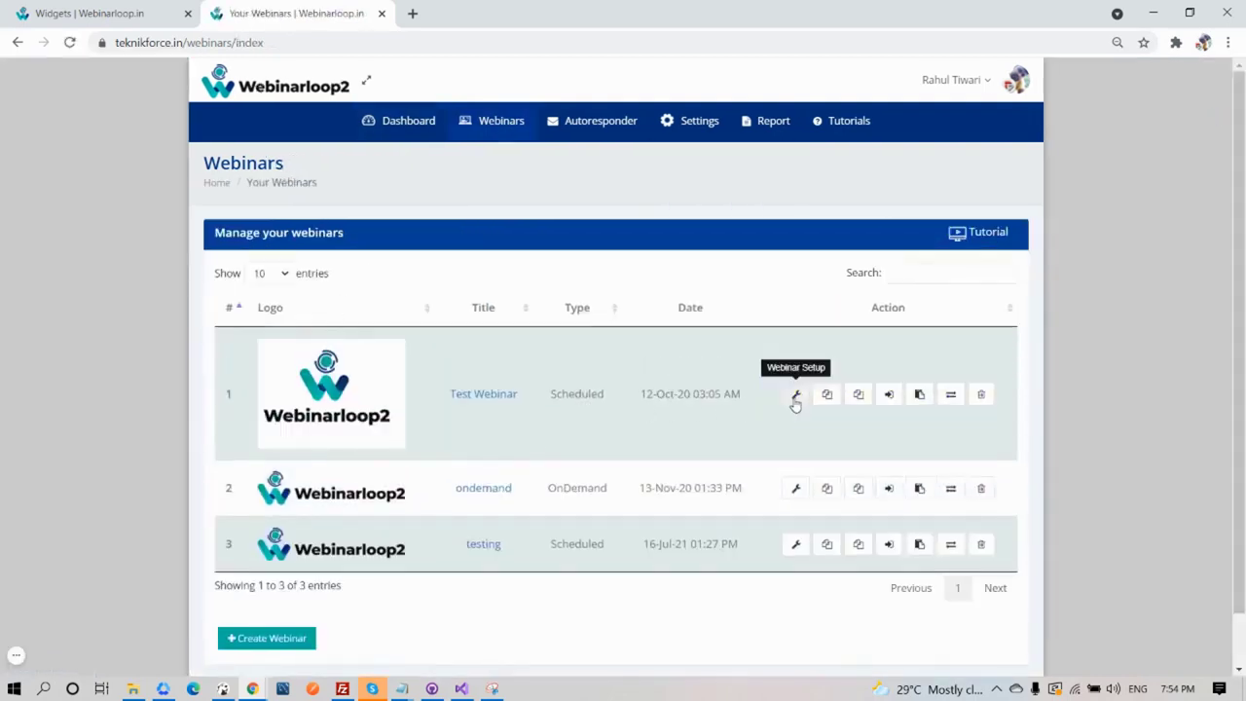
pyautogui.click(794, 401)
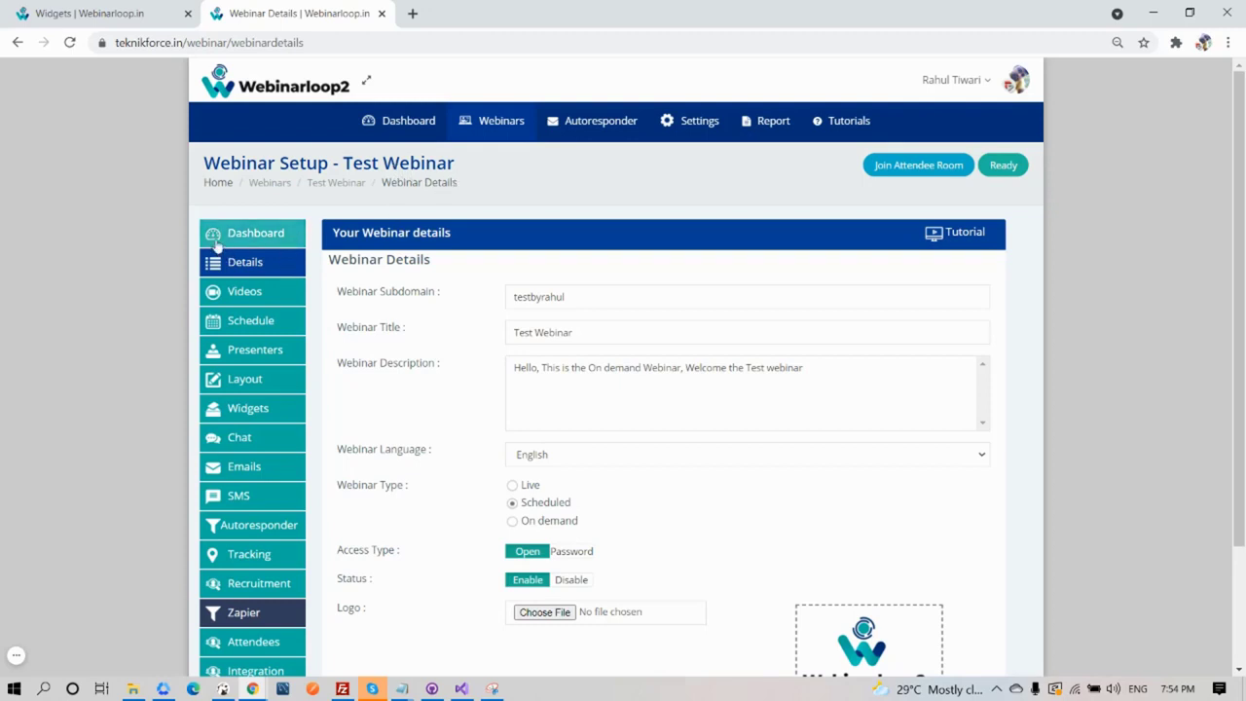
# Open Test Webinar's own dashboard and review its charts, attendees, registrants, question answers and poll answers.
pyautogui.click(271, 237)
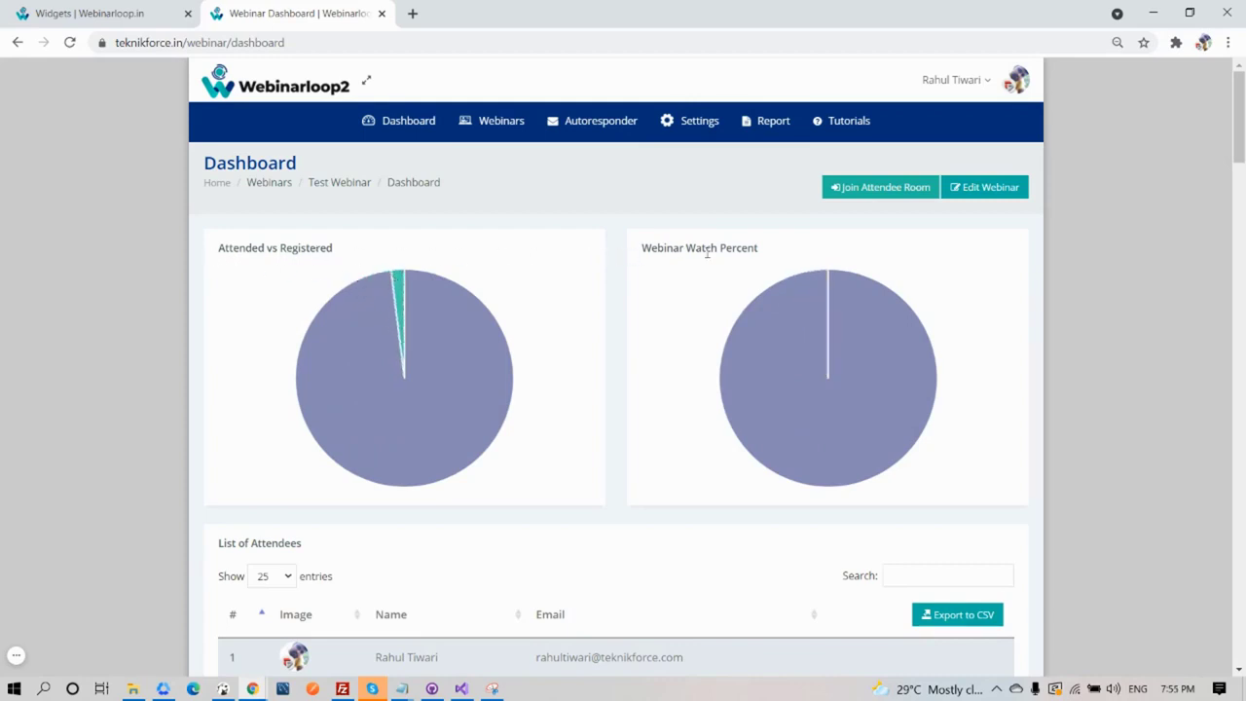
pyautogui.scroll(-3, 737, 283)
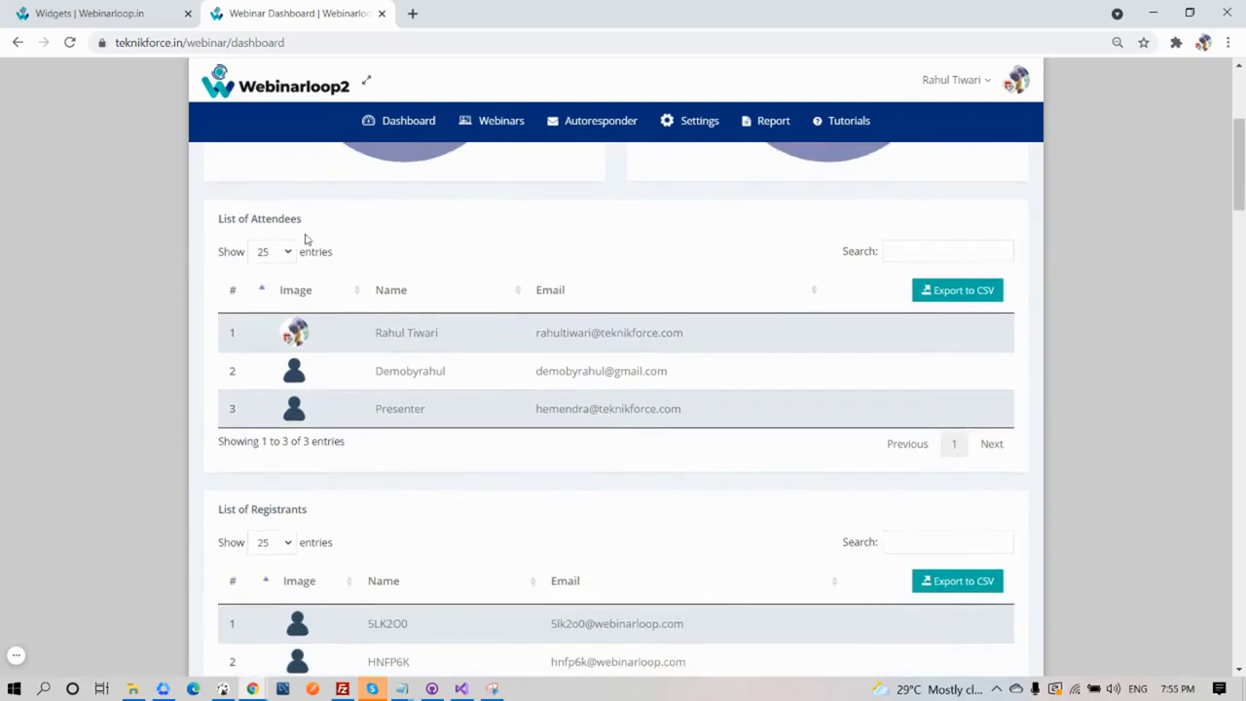
pyautogui.scroll(-6, 464, 397)
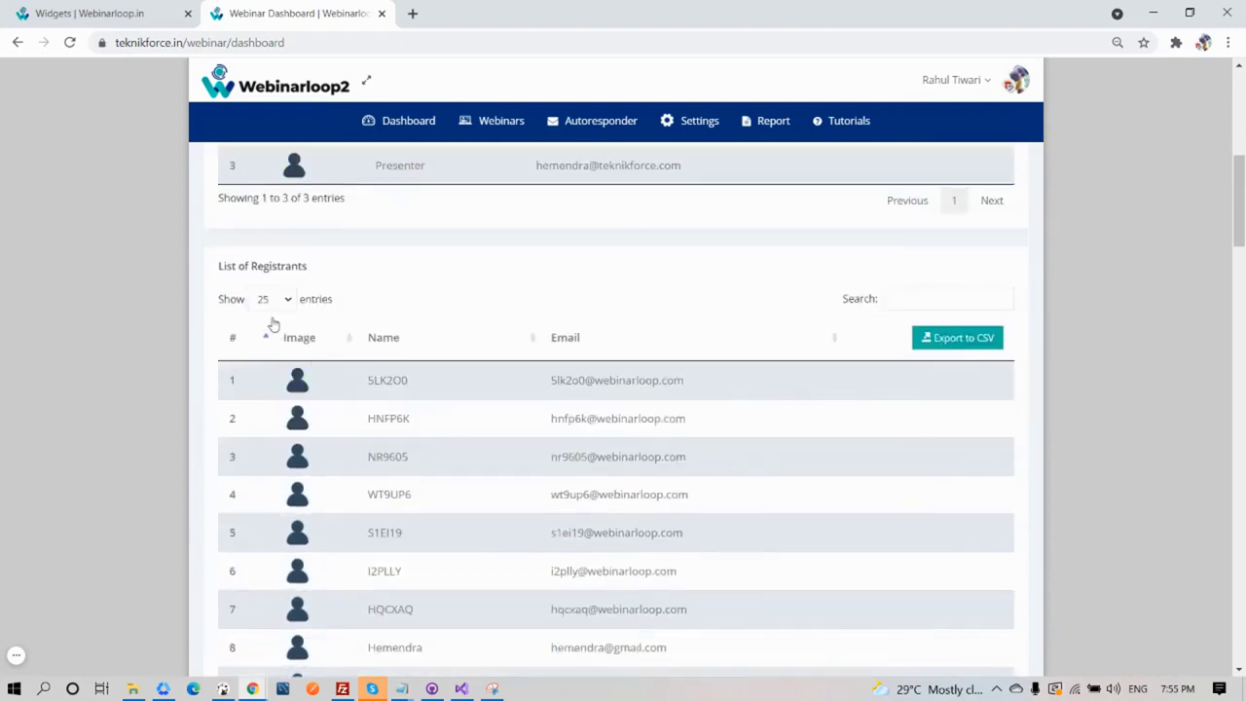
pyautogui.scroll(-5, 679, 429)
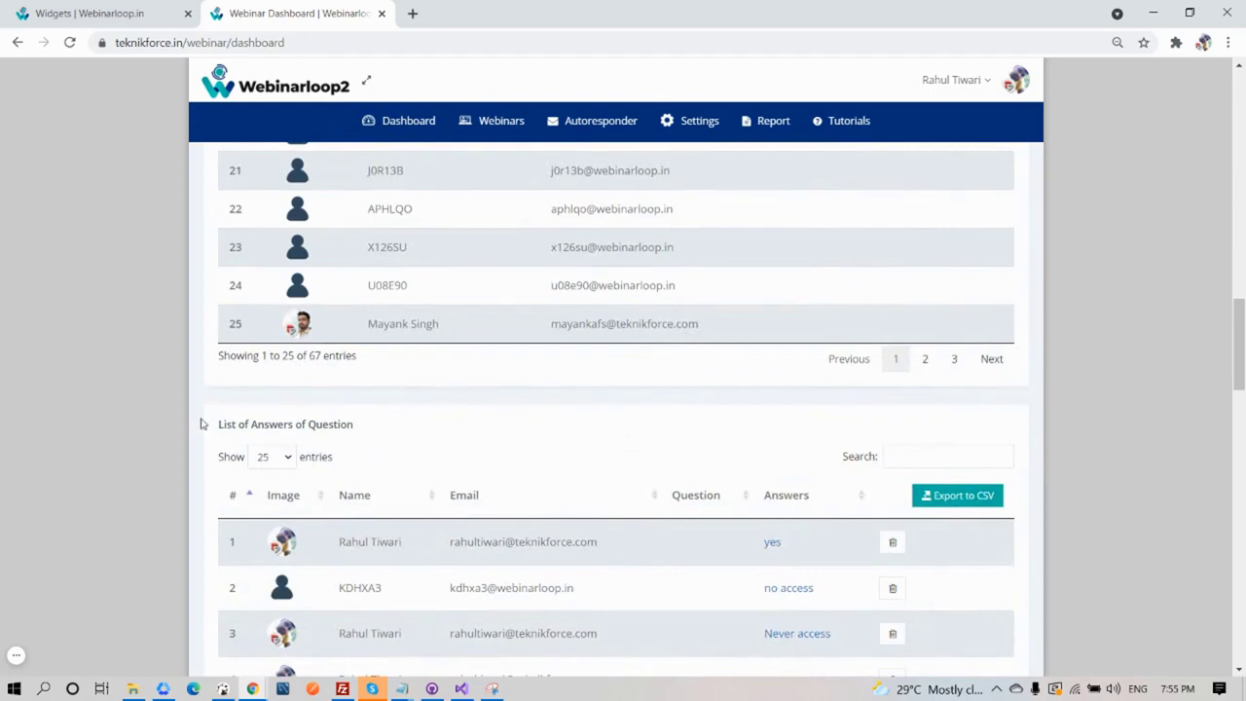
pyautogui.scroll(-5, 415, 440)
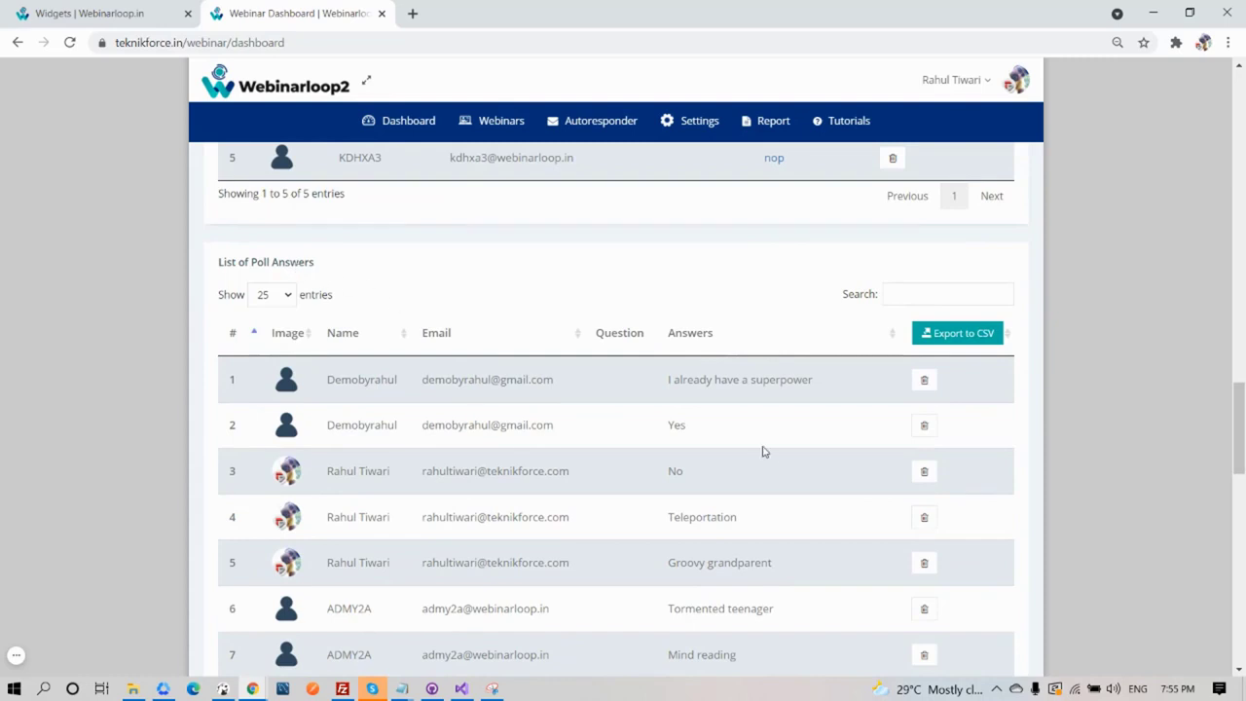
pyautogui.scroll(-2, 768, 465)
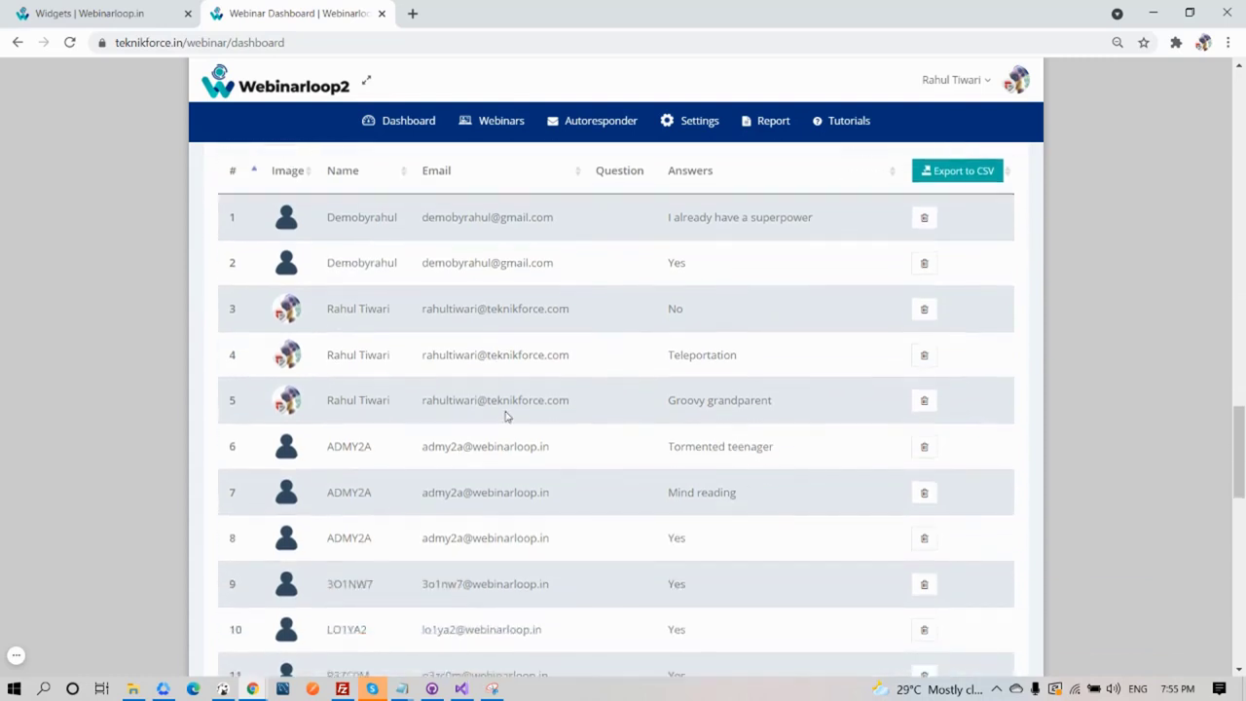
# Set Test Webinar's type to On demand in its details, and view the checklist of what must be set up before going live.
pyautogui.scroll(-10, 496, 431)
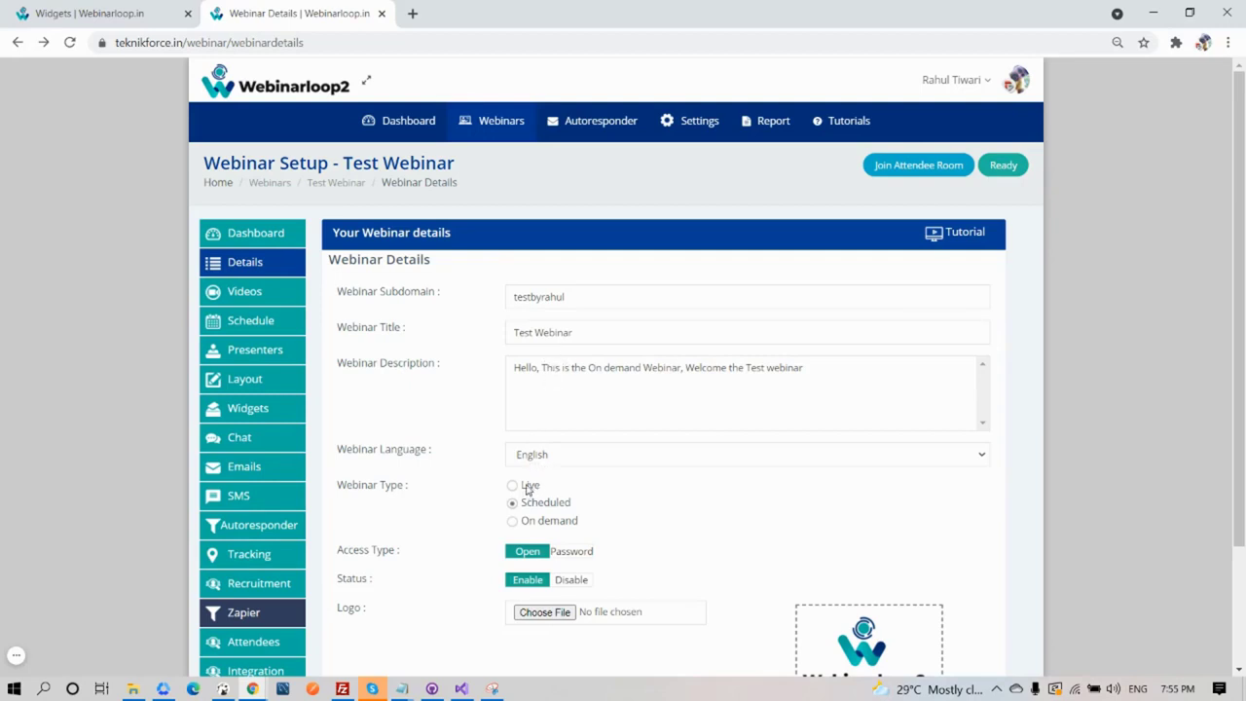
pyautogui.moveTo(524, 489); pyautogui.dragTo(572, 506)
pyautogui.click(567, 523)
pyautogui.scroll(-3, 837, 623)
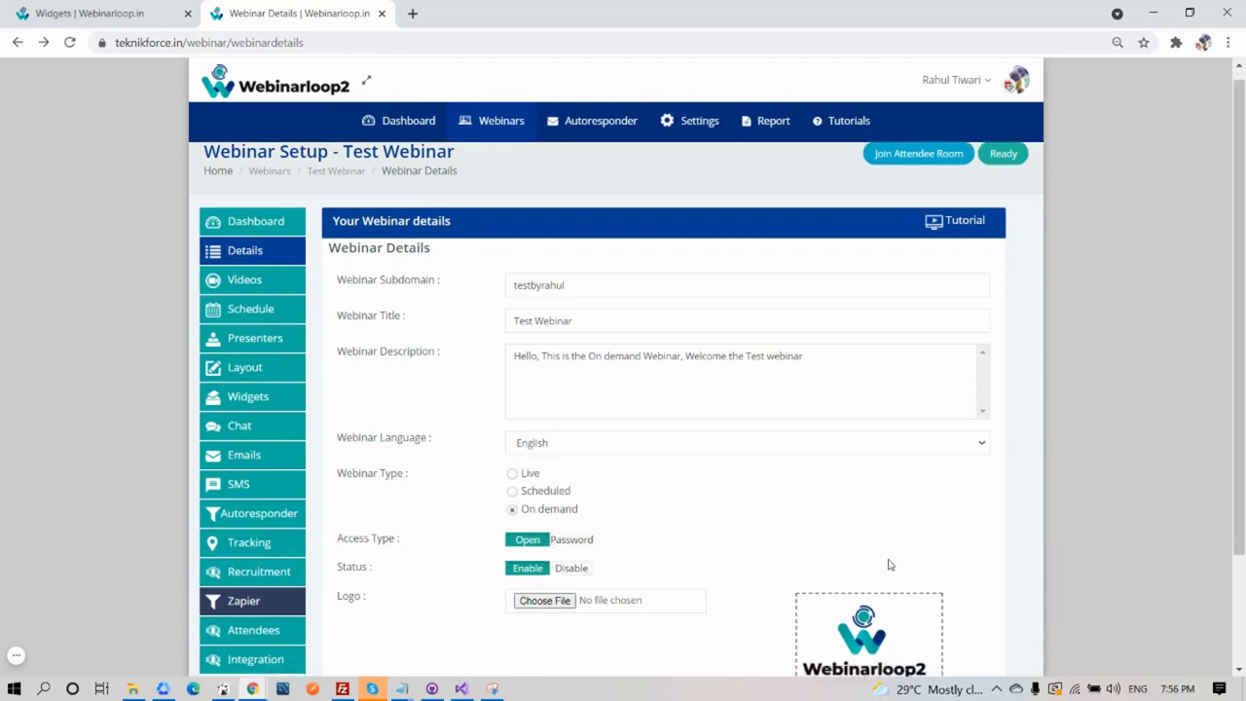
pyautogui.scroll(3, 746, 504)
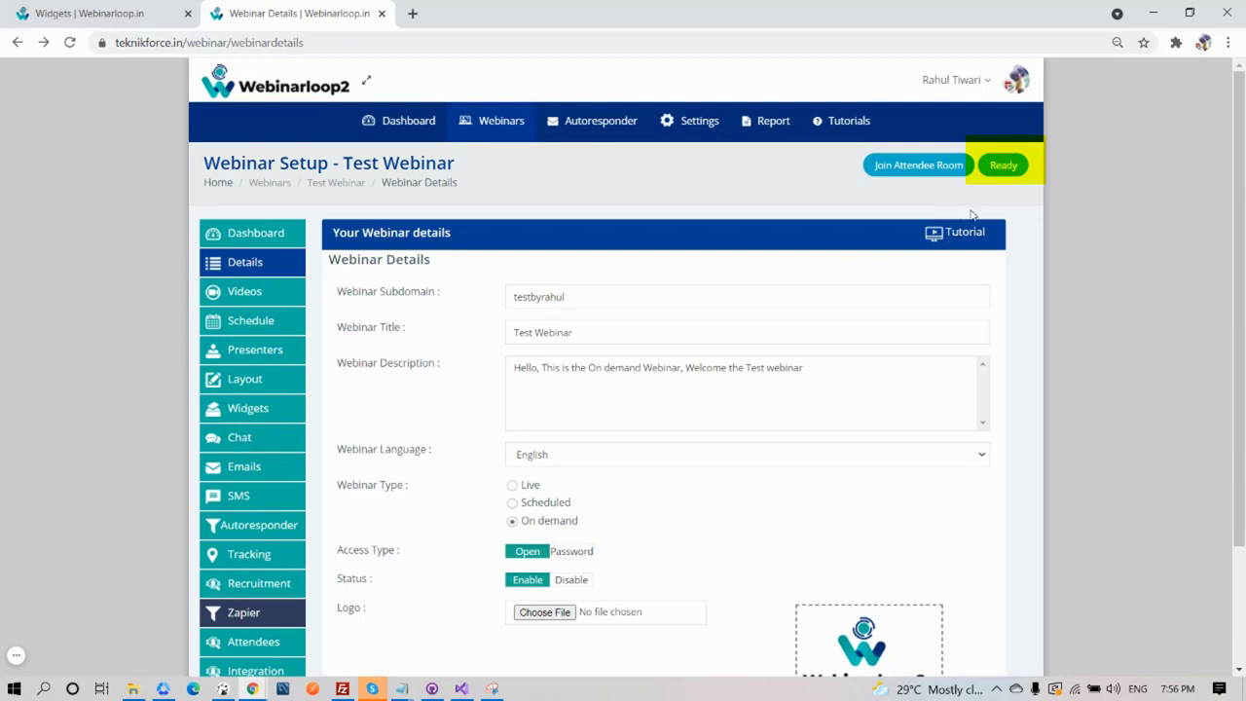
pyautogui.click(1003, 168)
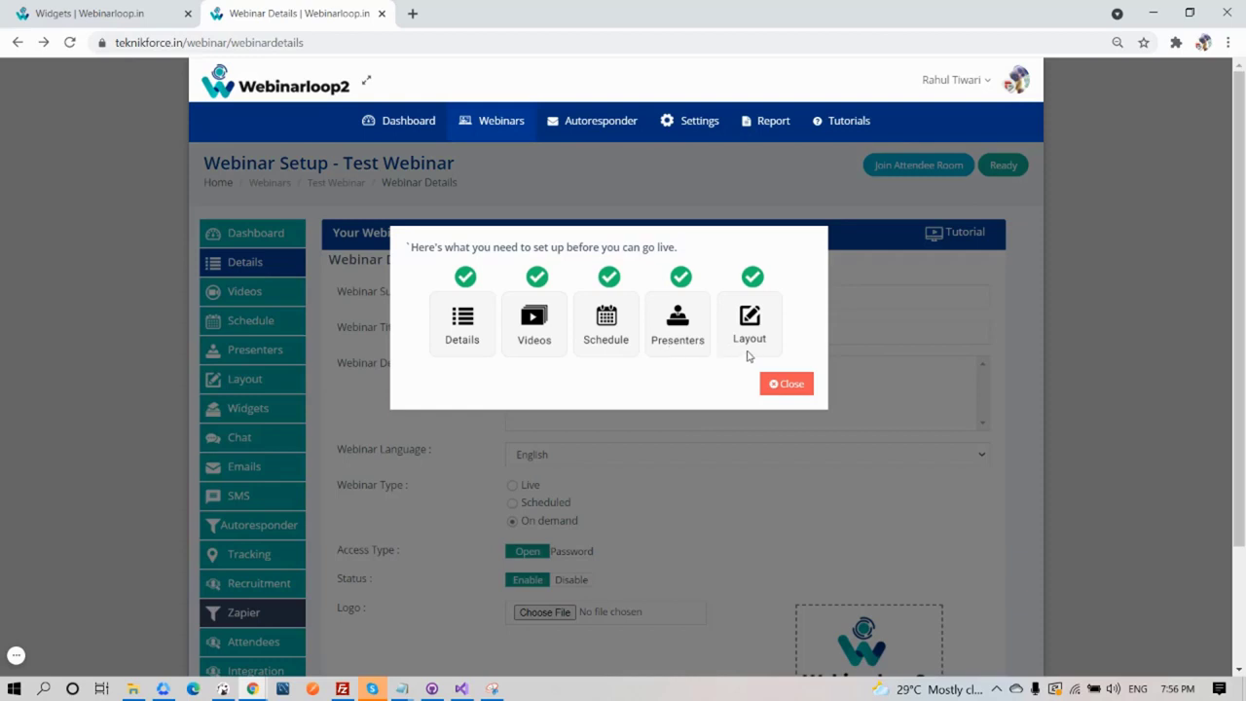
pyautogui.click(788, 385)
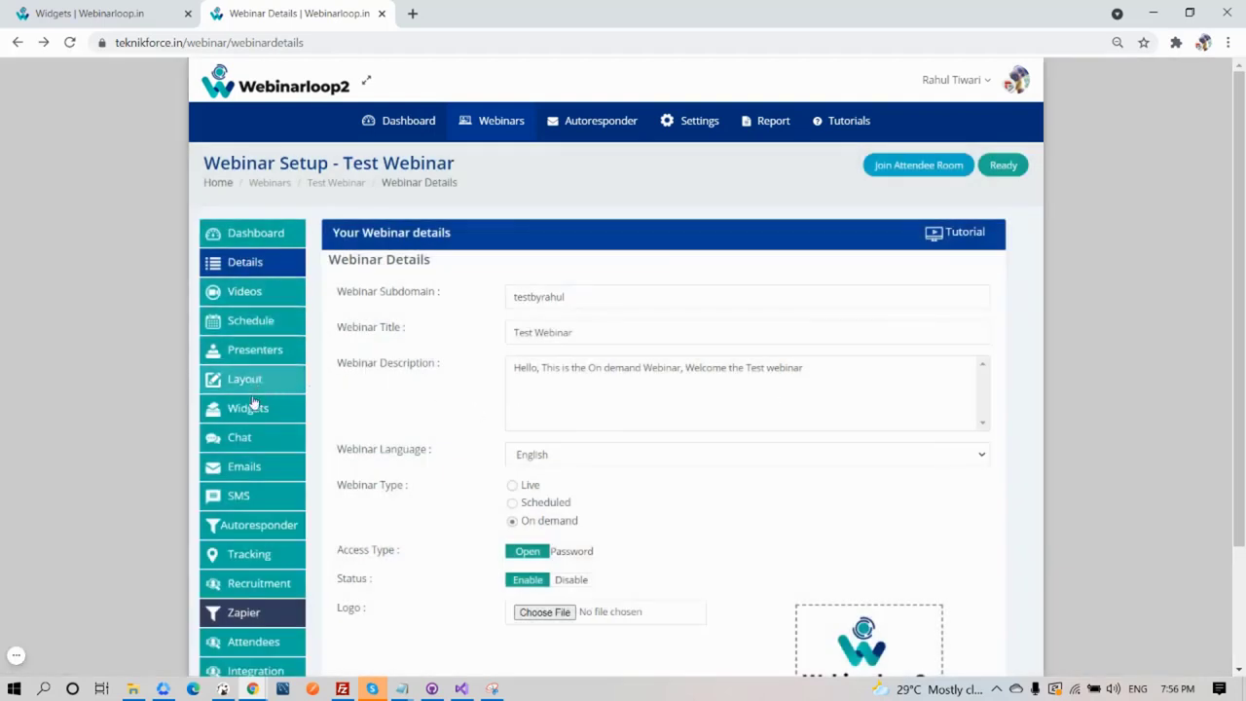
# Open Test Webinar's video setup and look through the supported platforms and the video length picker, leaving YouTube selected.
pyautogui.click(236, 299)
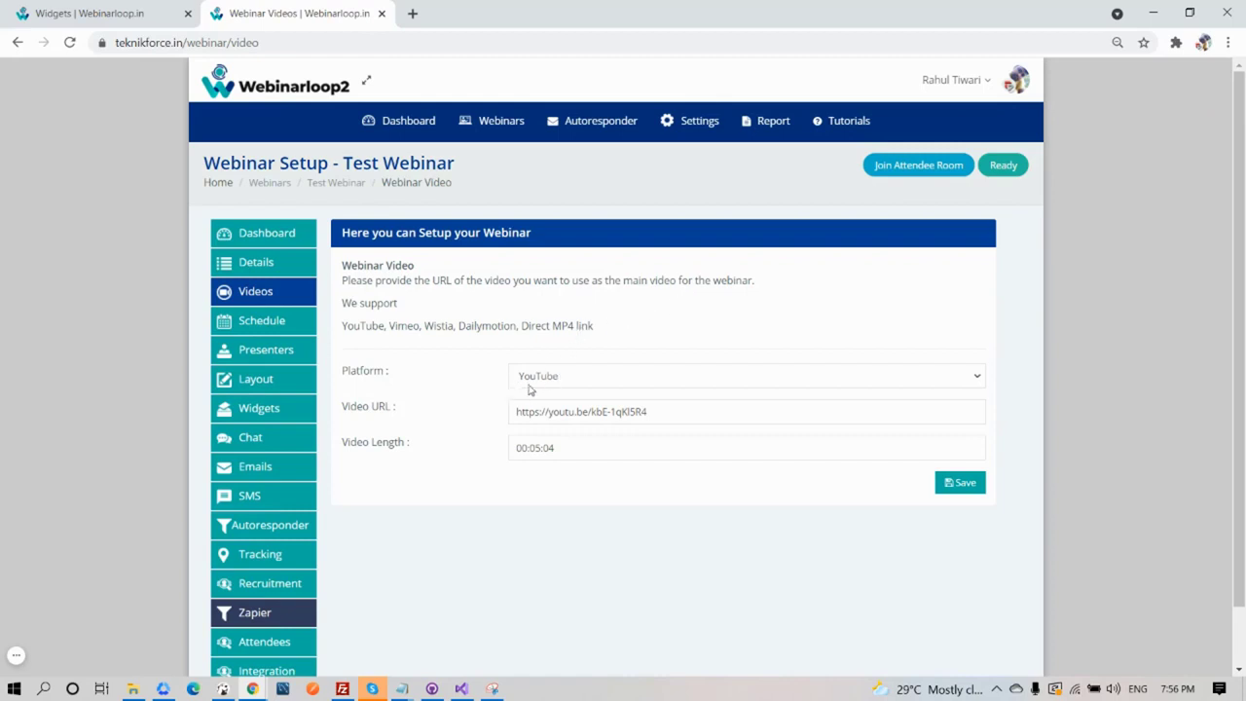
pyautogui.click(584, 379)
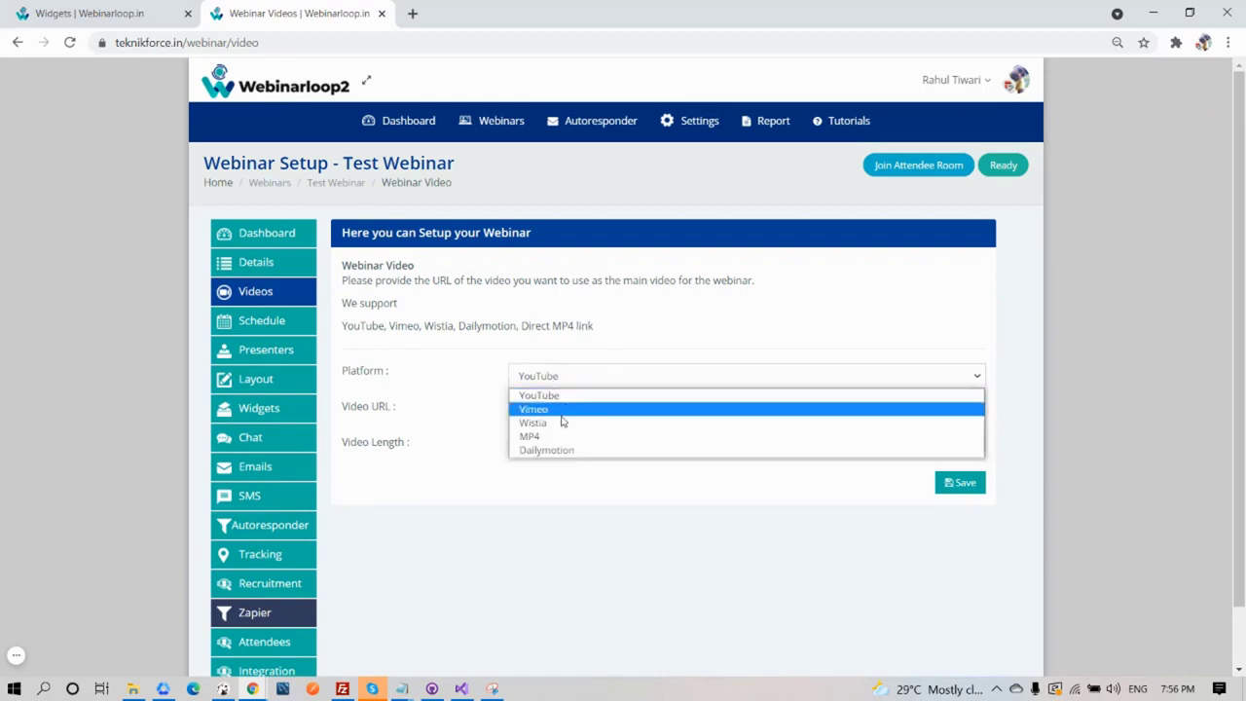
pyautogui.click(470, 456)
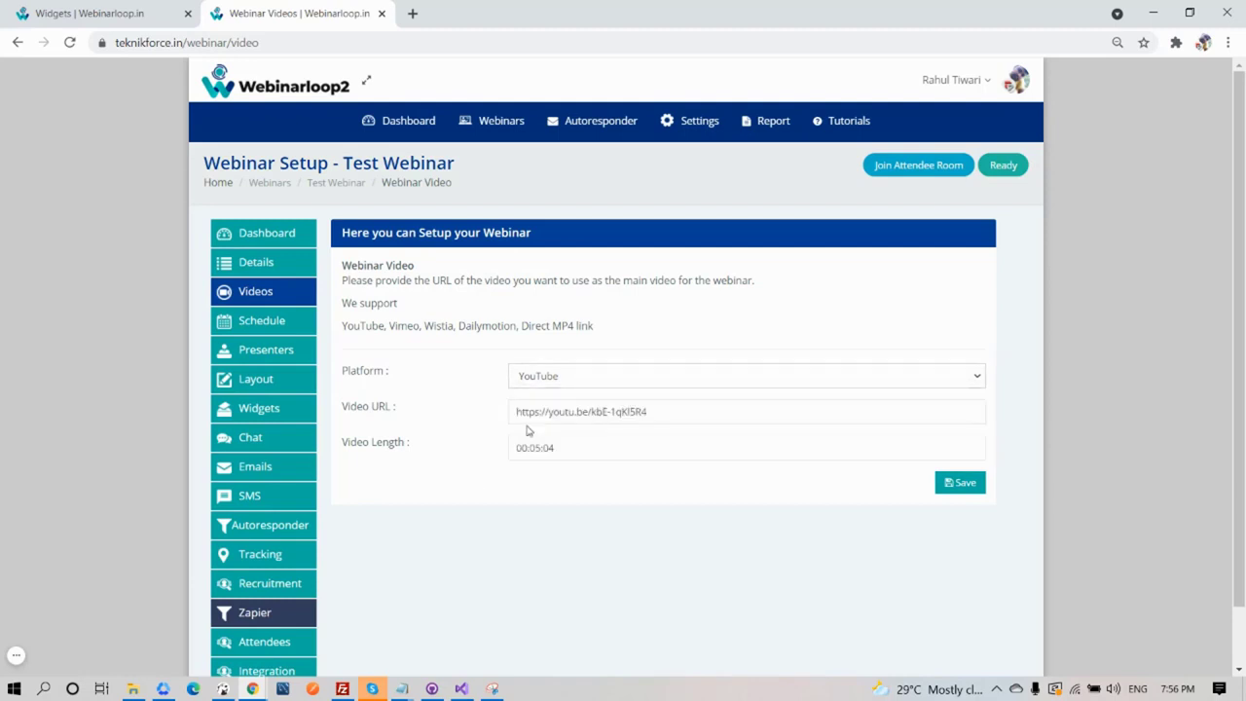
pyautogui.click(579, 386)
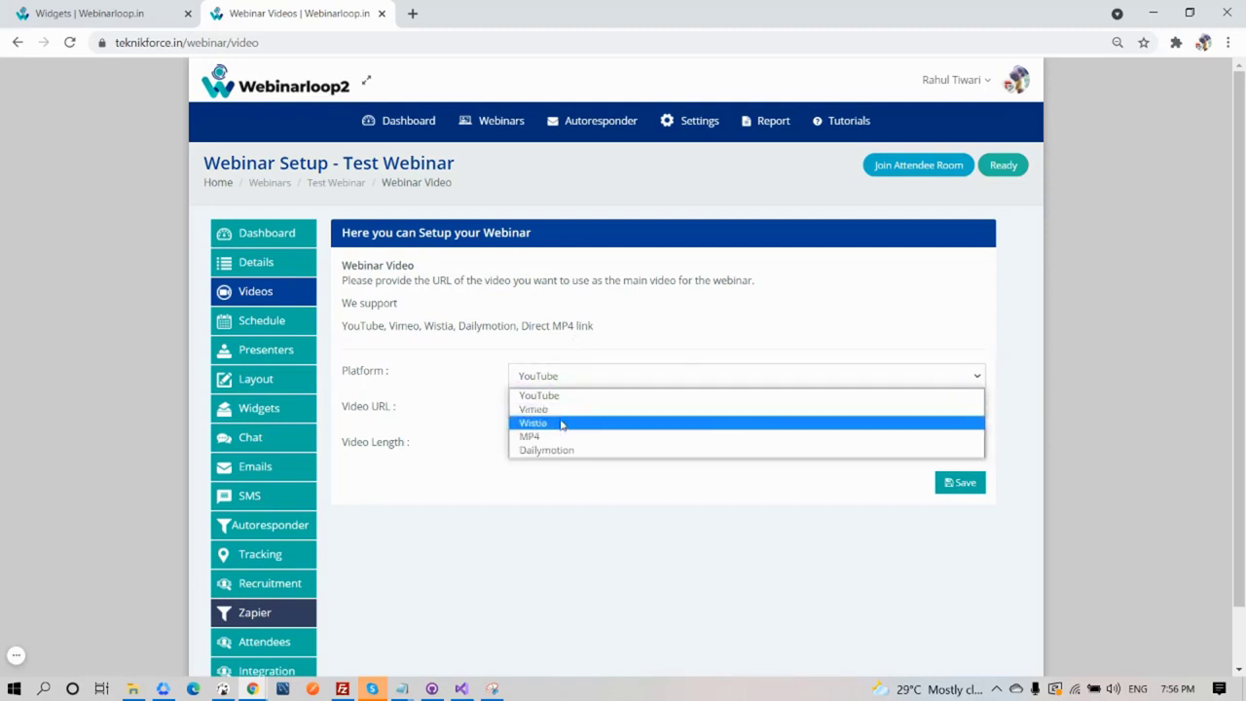
pyautogui.click(467, 463)
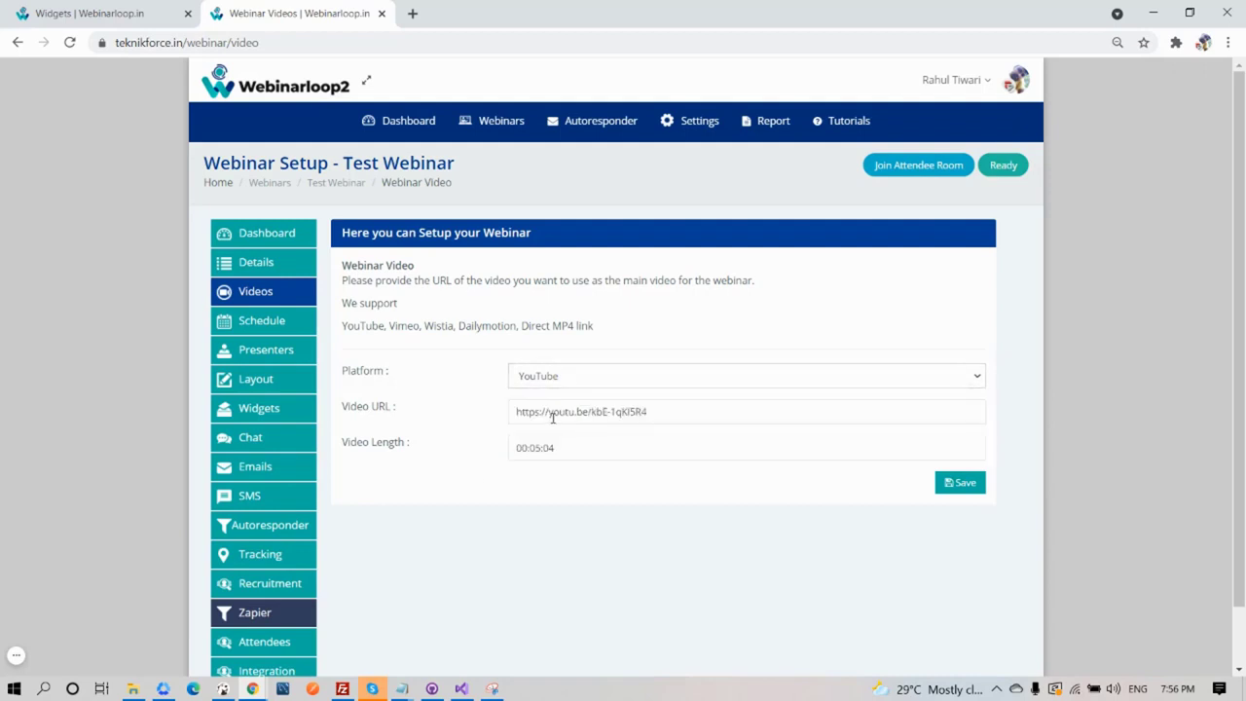
pyautogui.click(566, 446)
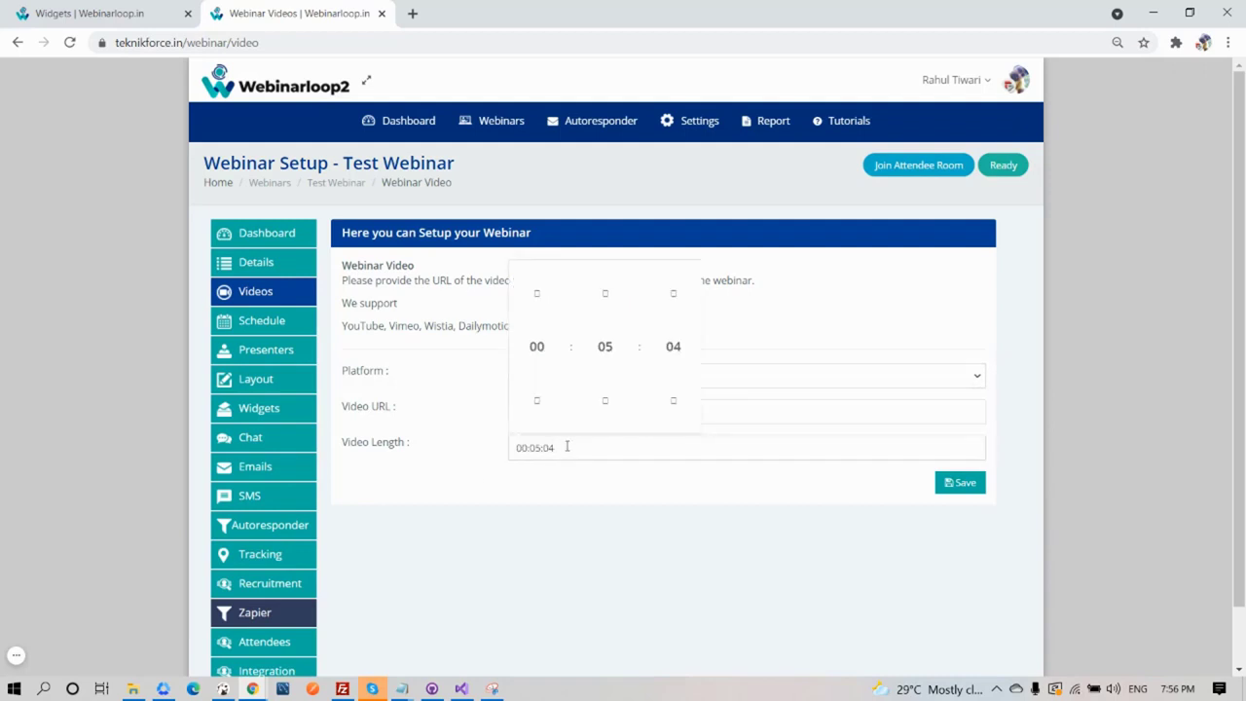
pyautogui.click(468, 461)
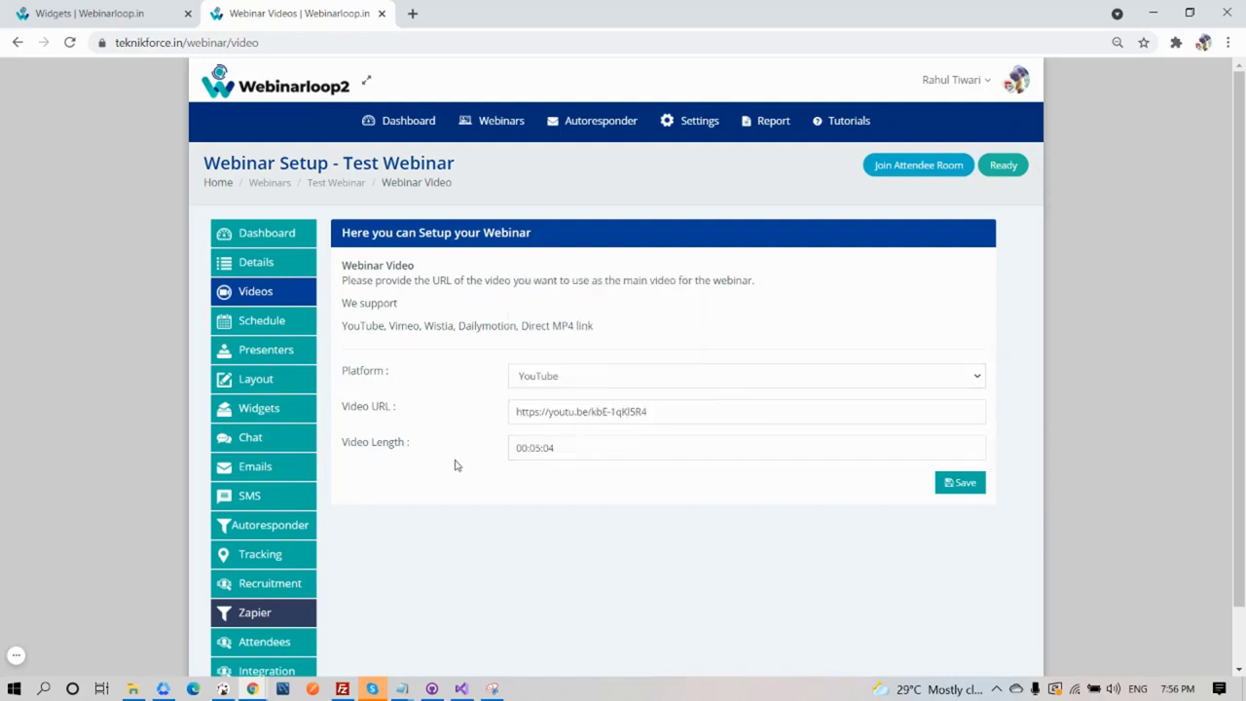
# Open Test Webinar's schedule setup, browse the On Date, time and time zone options, and switch the schedule type to Every.
pyautogui.click(292, 332)
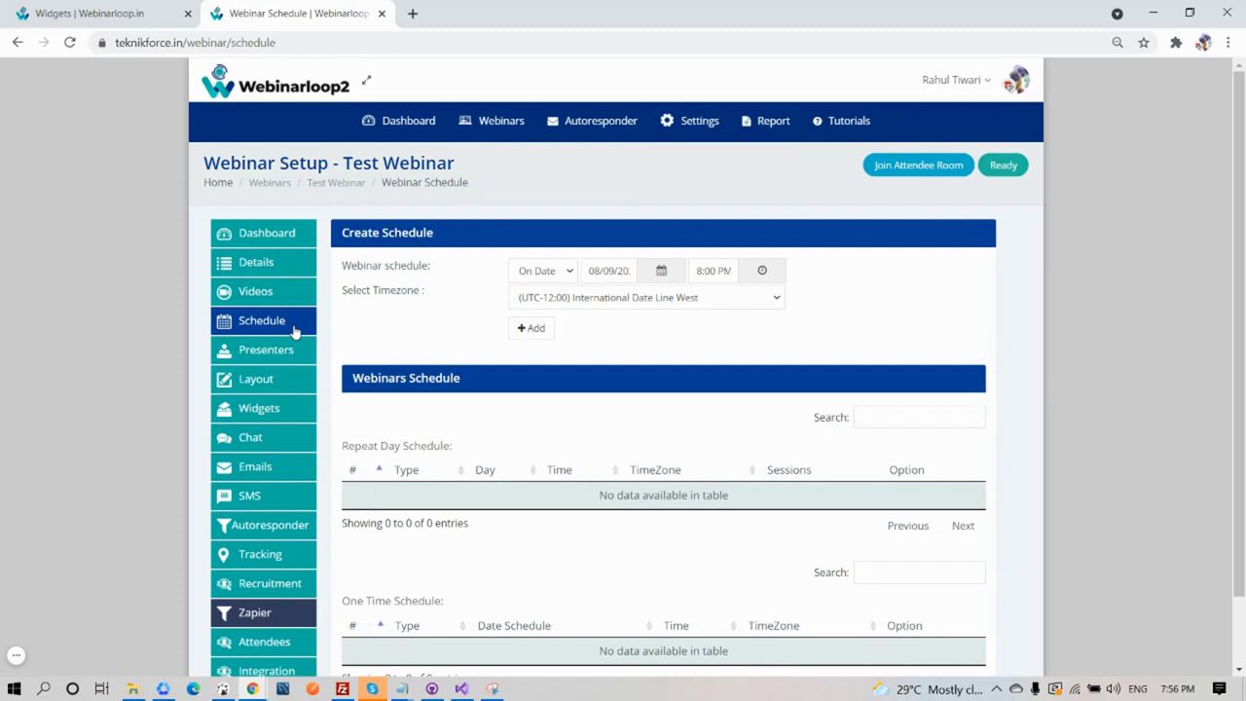
pyautogui.click(570, 272)
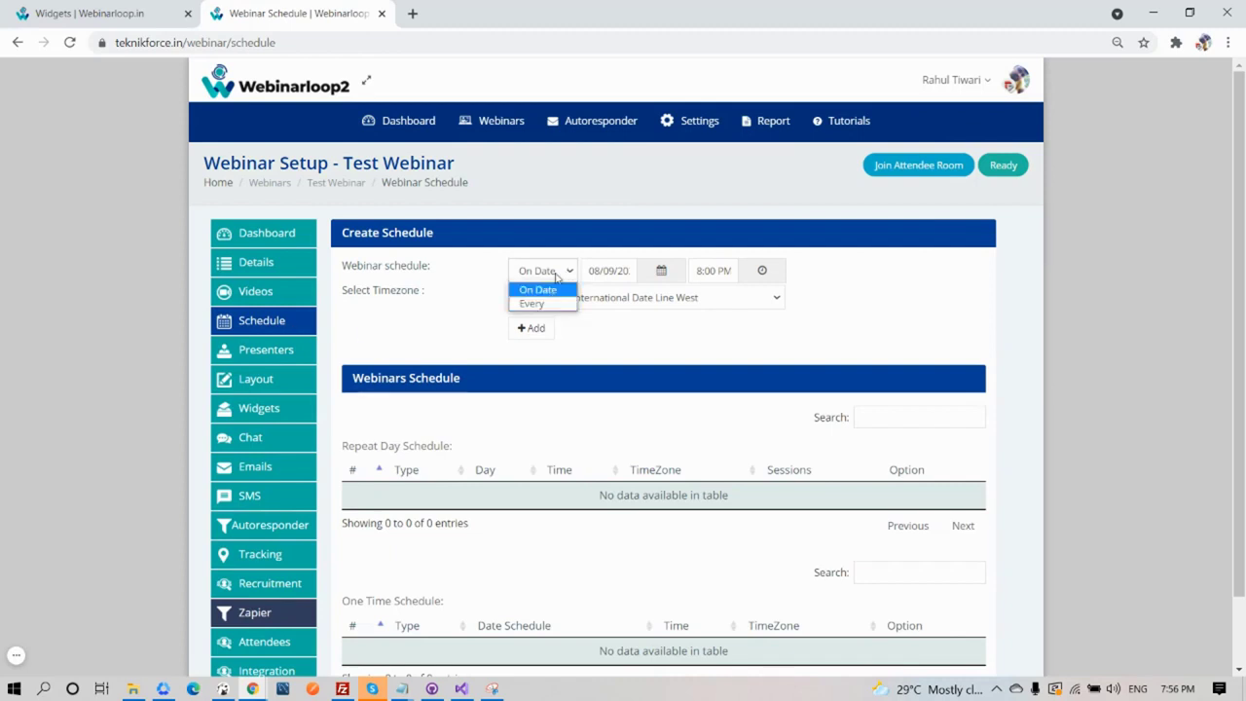
pyautogui.click(533, 289)
pyautogui.click(763, 272)
pyautogui.click(680, 298)
pyautogui.scroll(-20, 643, 494)
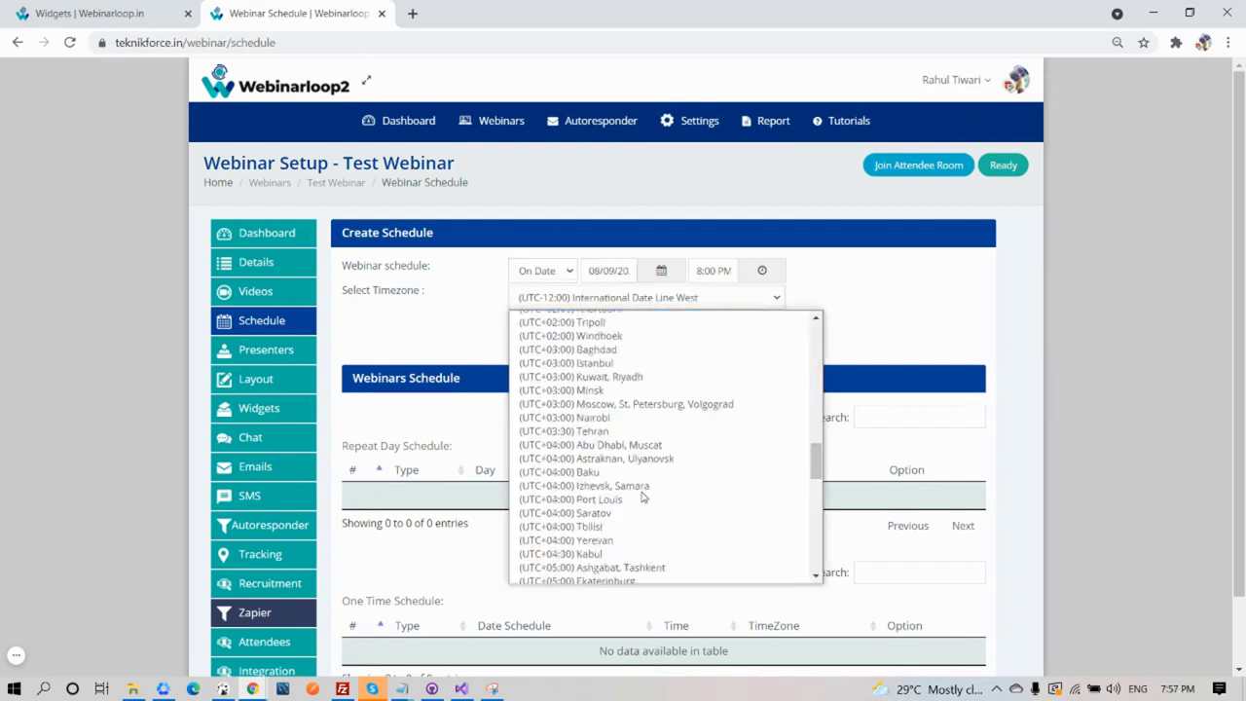
pyautogui.click(459, 351)
pyautogui.scroll(-1, 560, 494)
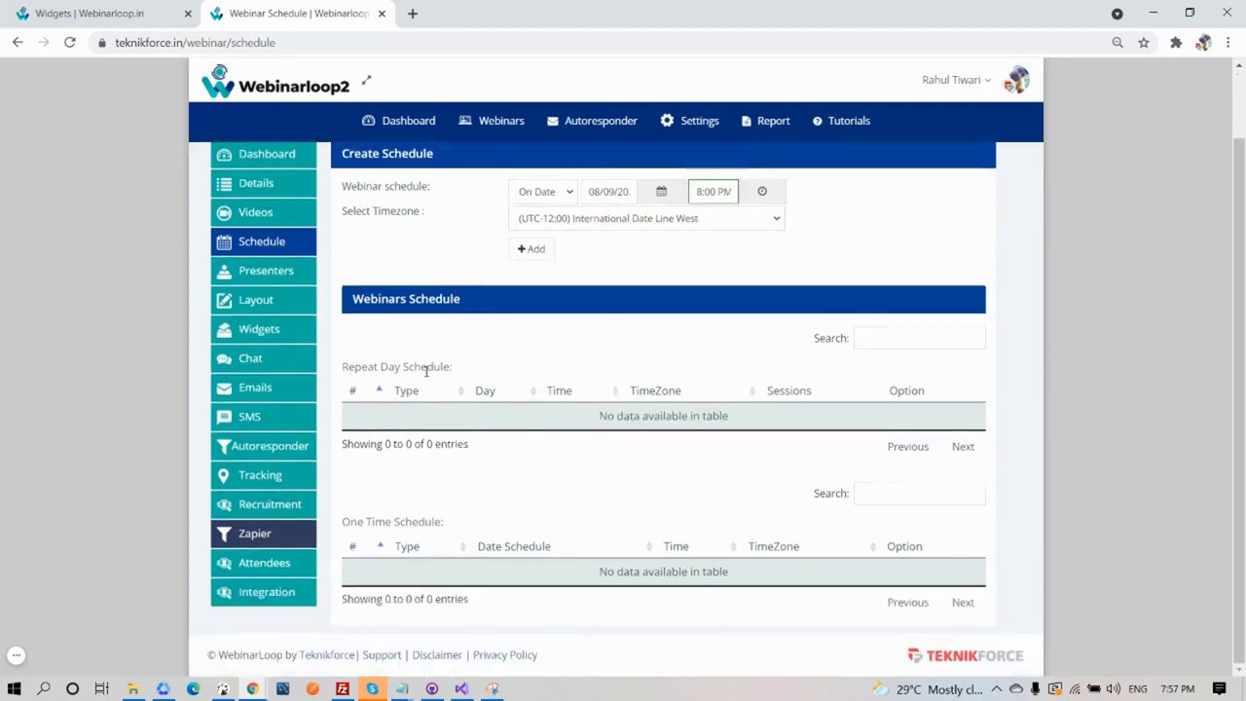
pyautogui.scroll(1, 509, 480)
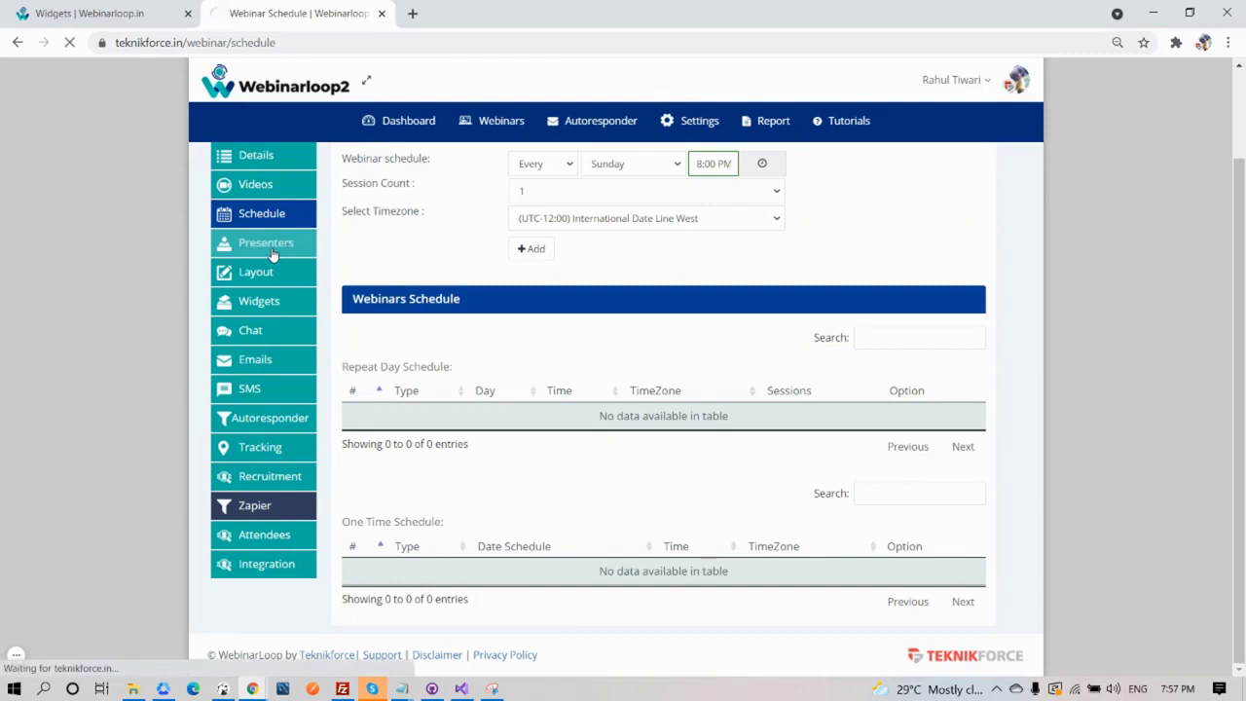
pyautogui.scroll(1, 513, 474)
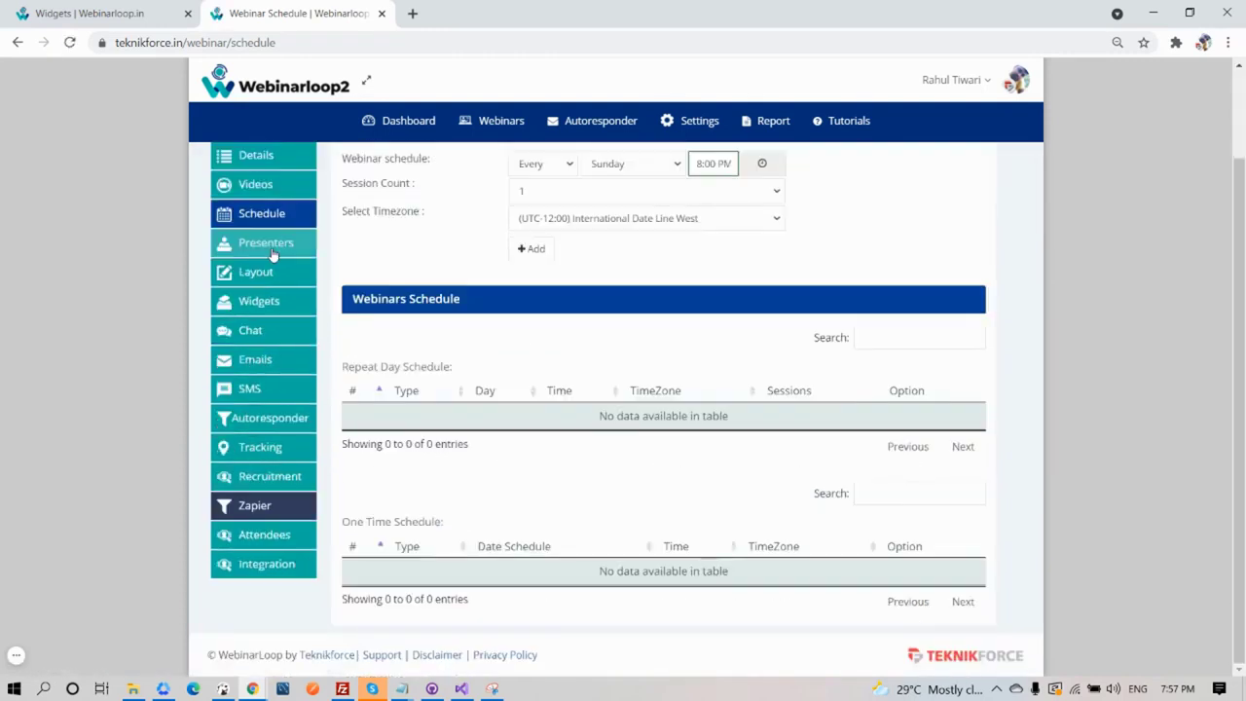
# Open Test Webinar's presenters setup and fill in the presenter's email using a suggested address.
pyautogui.click(274, 252)
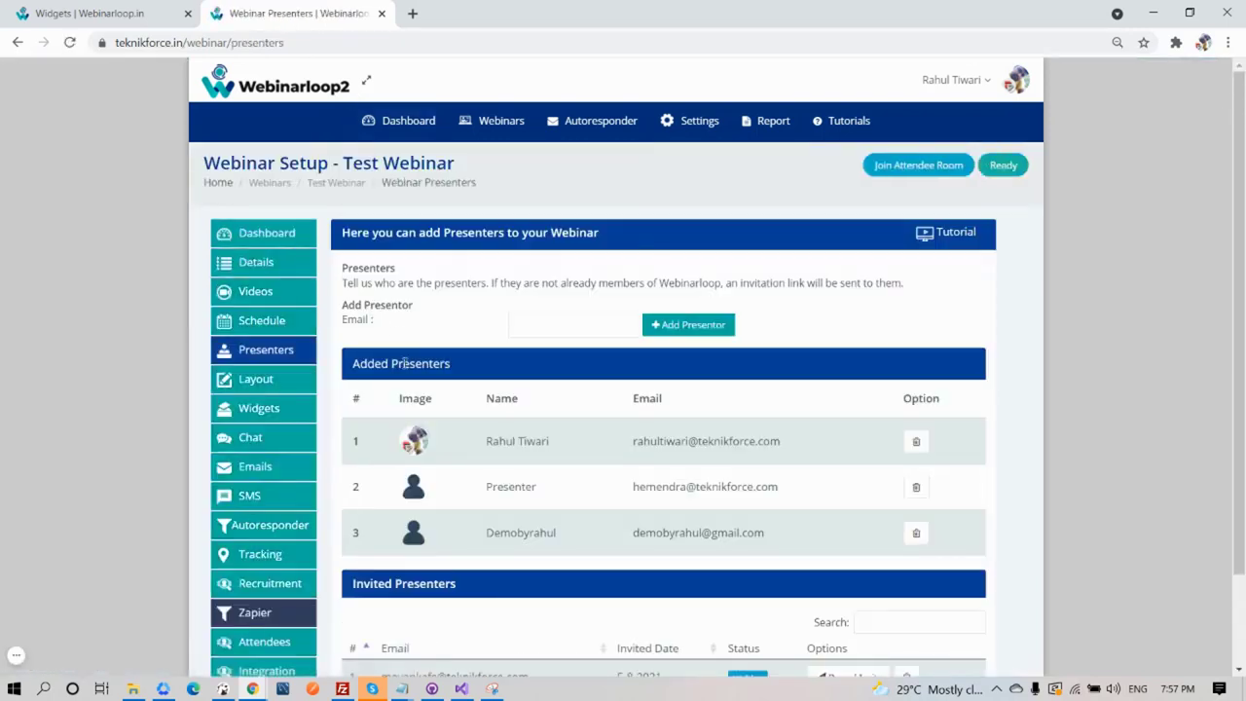
pyautogui.click(555, 323)
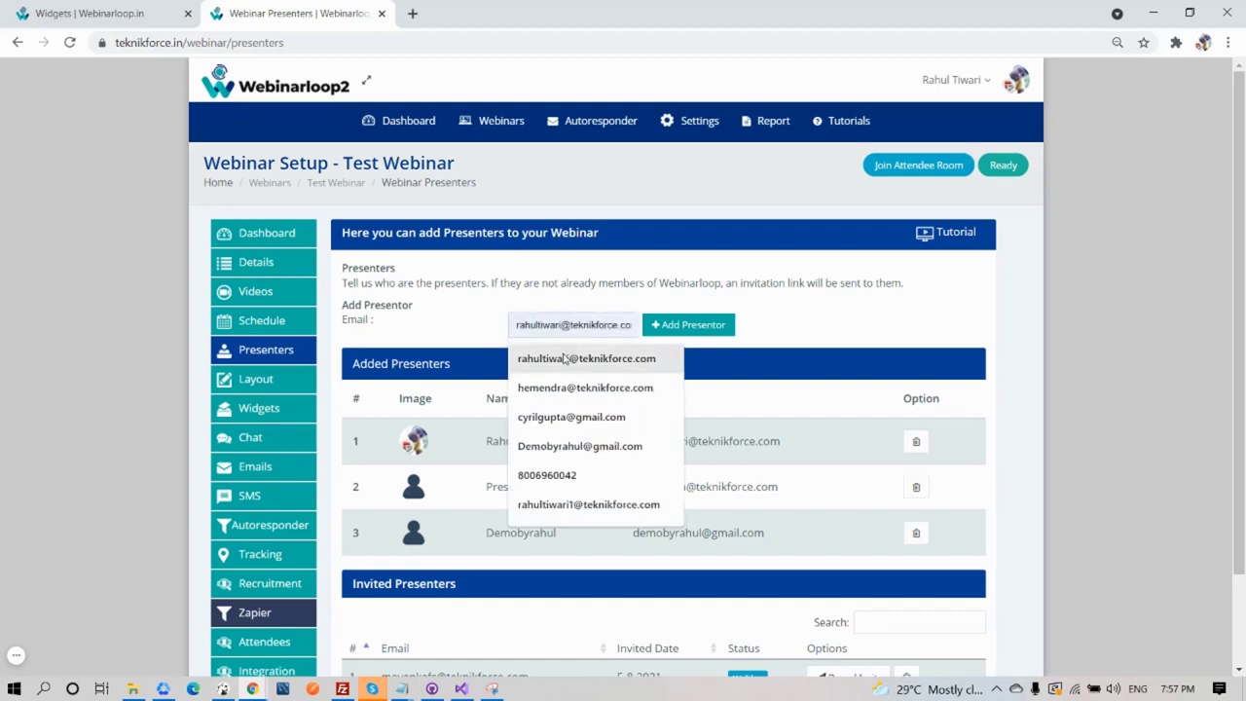
pyautogui.click(584, 358)
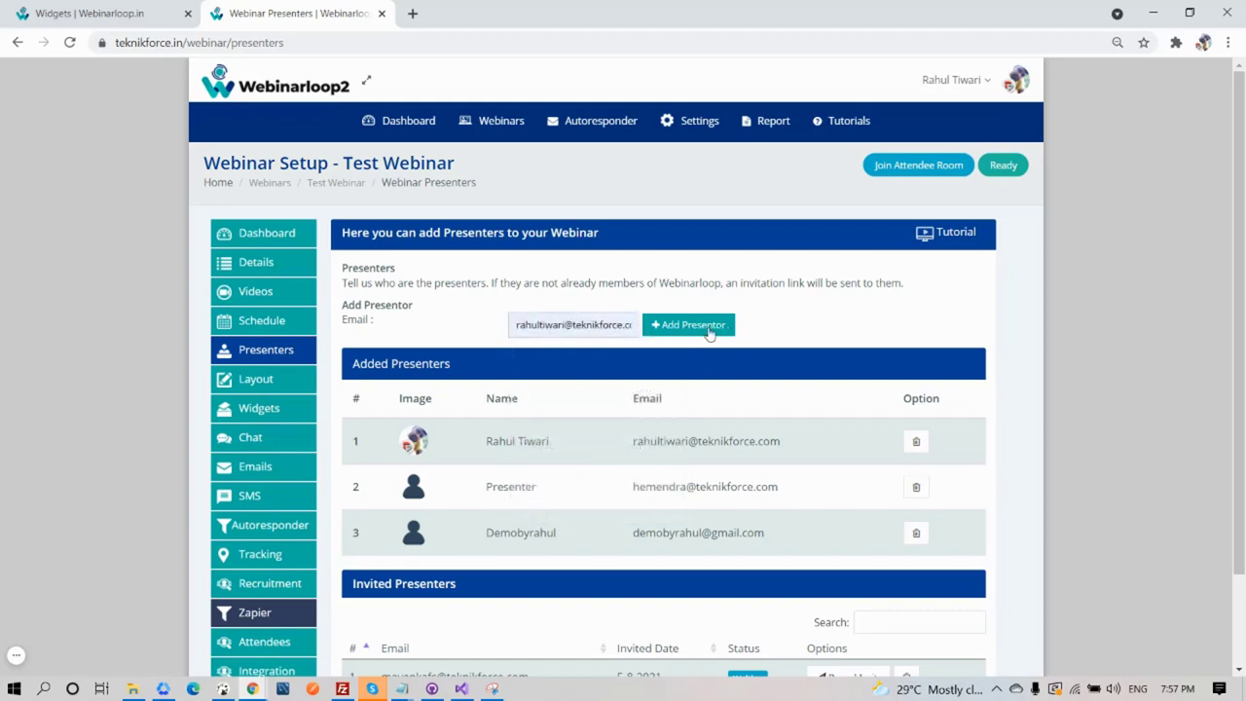
# Review the Invited Presenters list, highlighting its heading and the invited presenter's email.
pyautogui.scroll(-2, 542, 405)
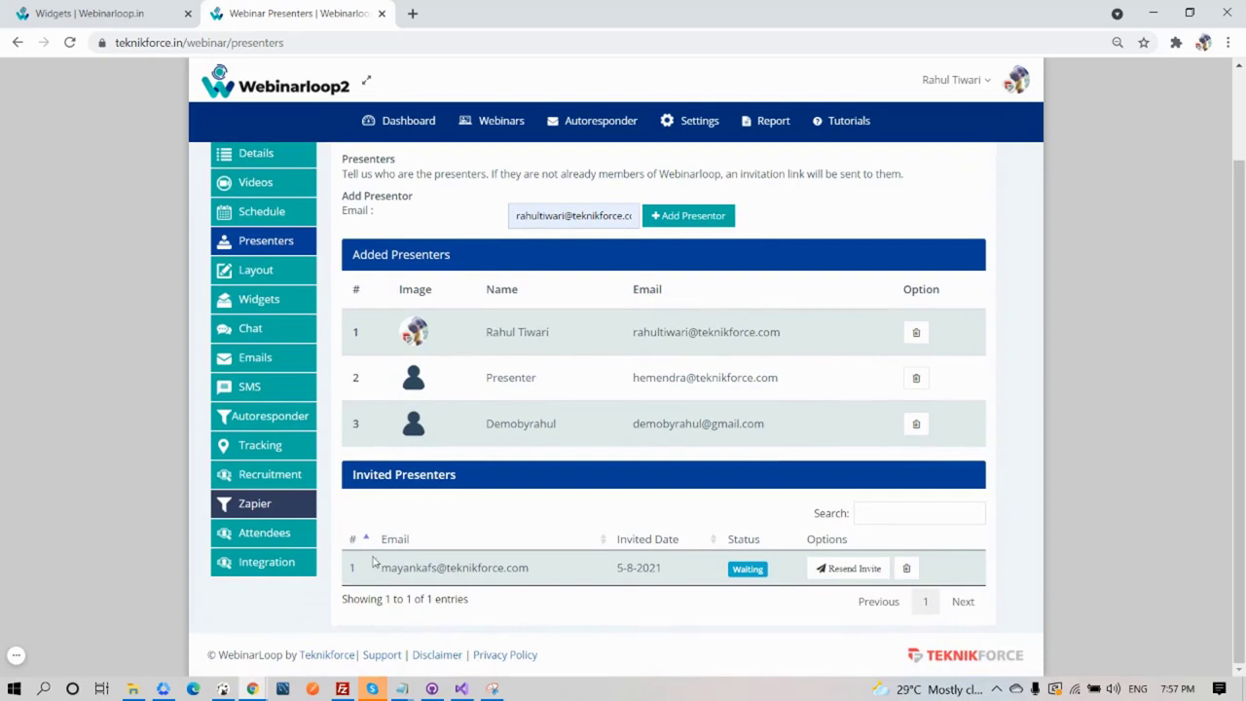
pyautogui.moveTo(354, 468); pyautogui.dragTo(462, 477)
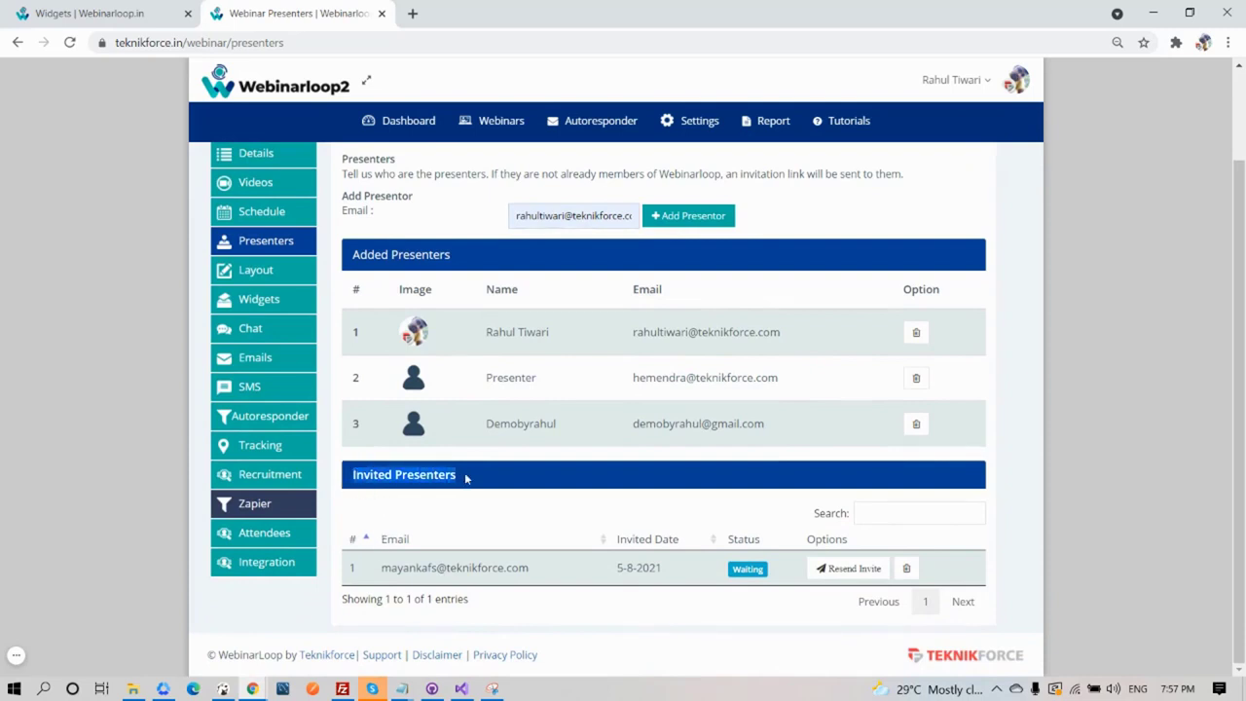
pyautogui.moveTo(382, 569); pyautogui.dragTo(523, 568)
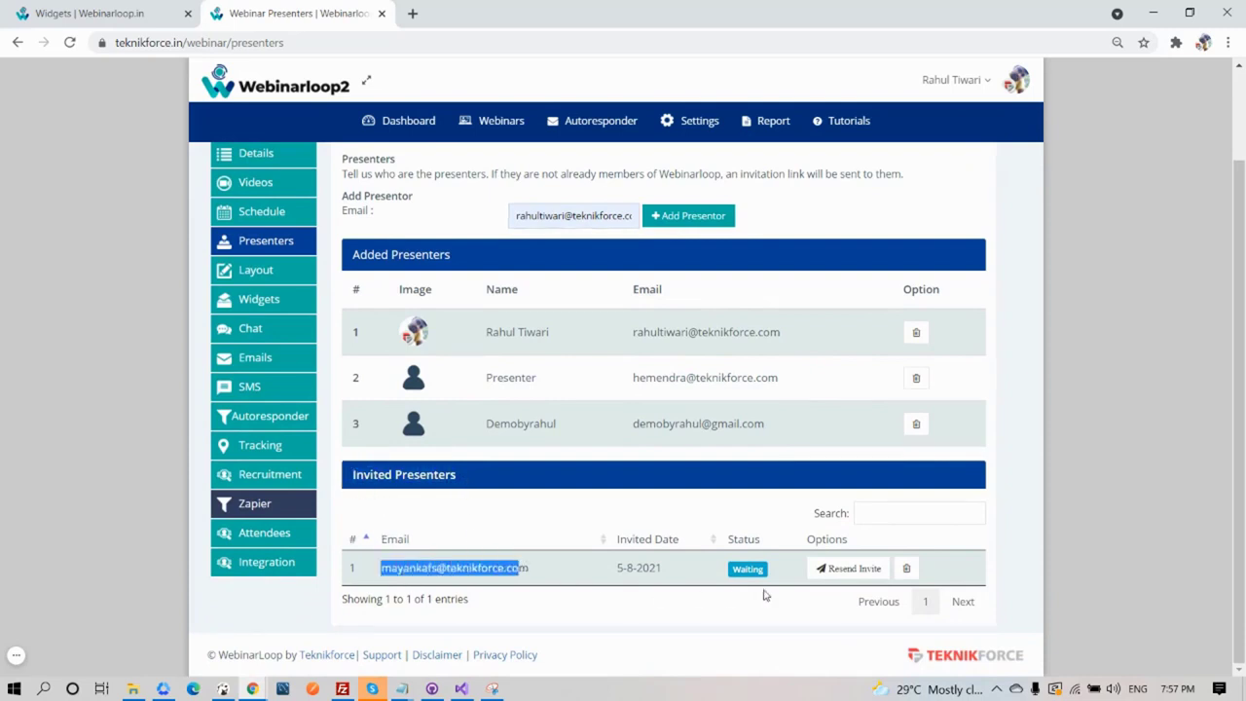
pyautogui.click(372, 556)
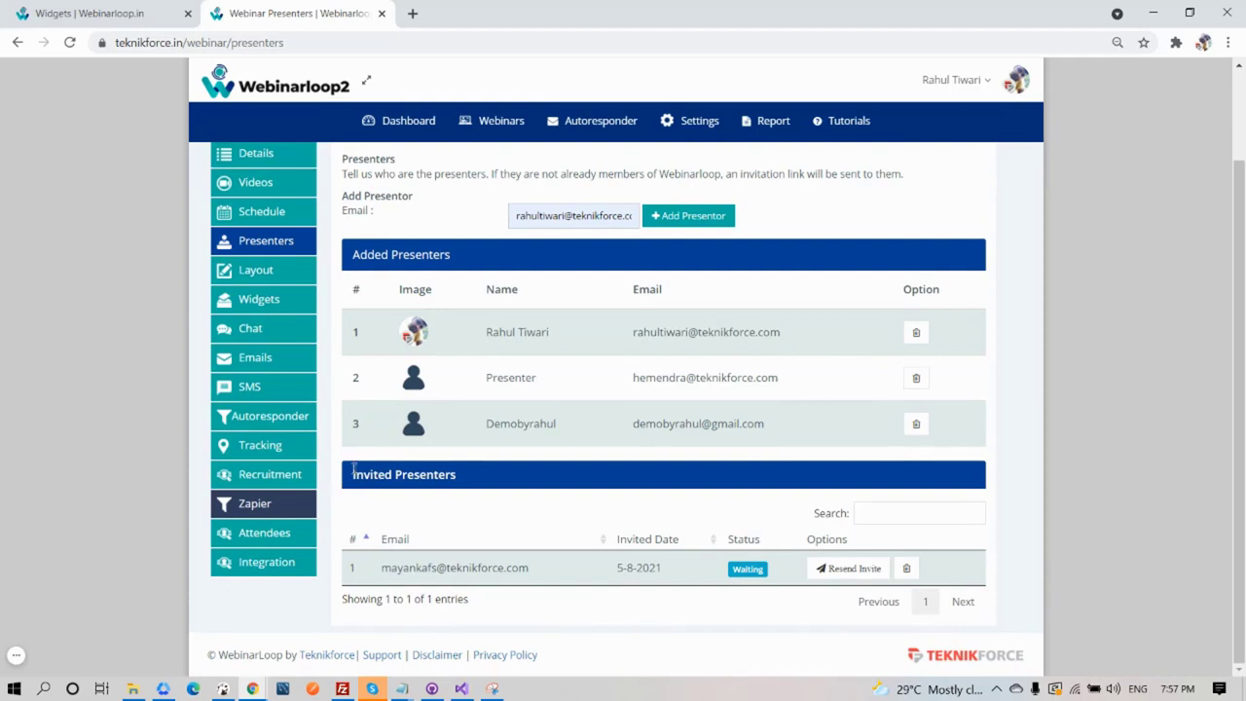
pyautogui.moveTo(355, 468); pyautogui.dragTo(464, 476)
pyautogui.click(386, 568)
pyautogui.moveTo(384, 567); pyautogui.dragTo(524, 568)
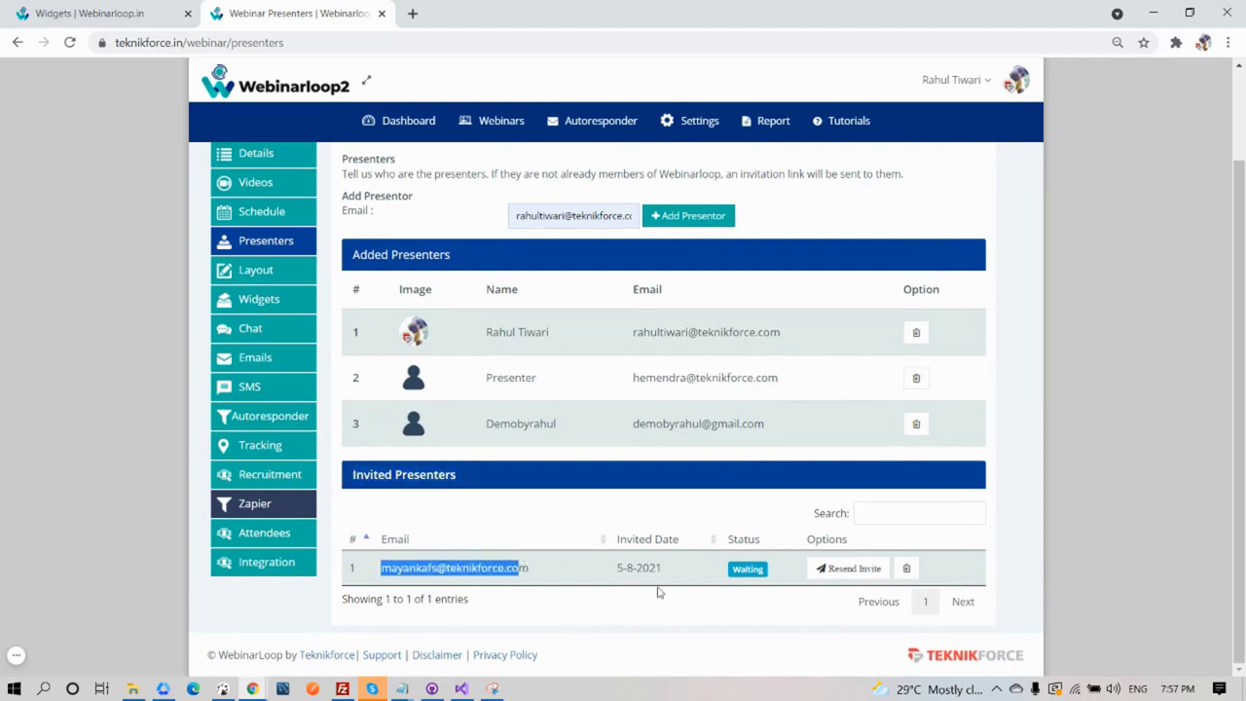
# Resend the invite to the presenter listed under Invited Presenters.
pyautogui.click(849, 568)
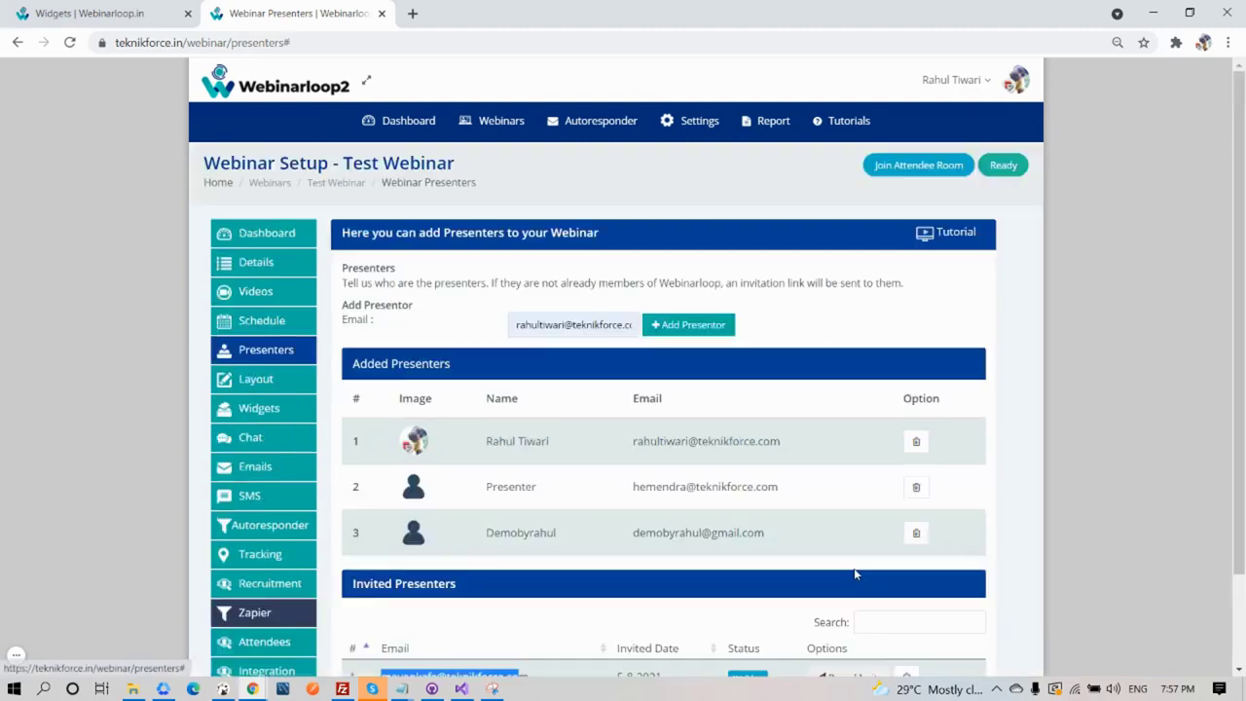
pyautogui.scroll(-2, 875, 528)
pyautogui.moveTo(385, 569); pyautogui.dragTo(524, 567)
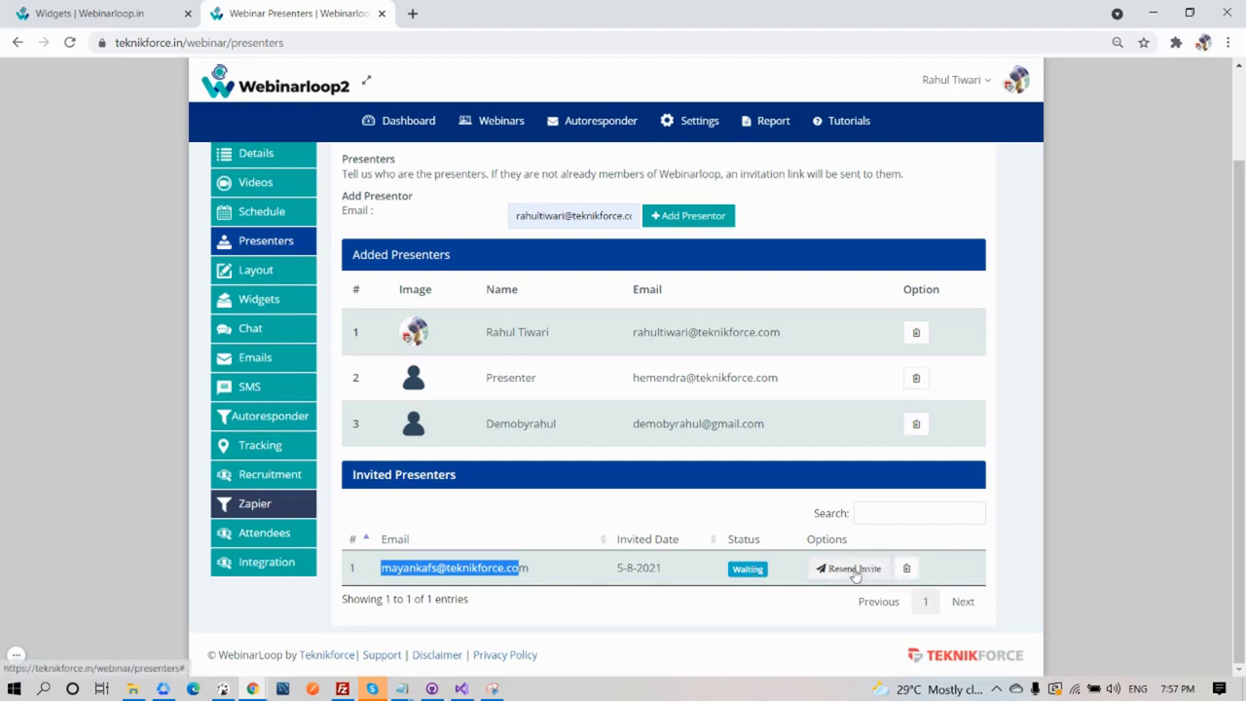
pyautogui.click(881, 576)
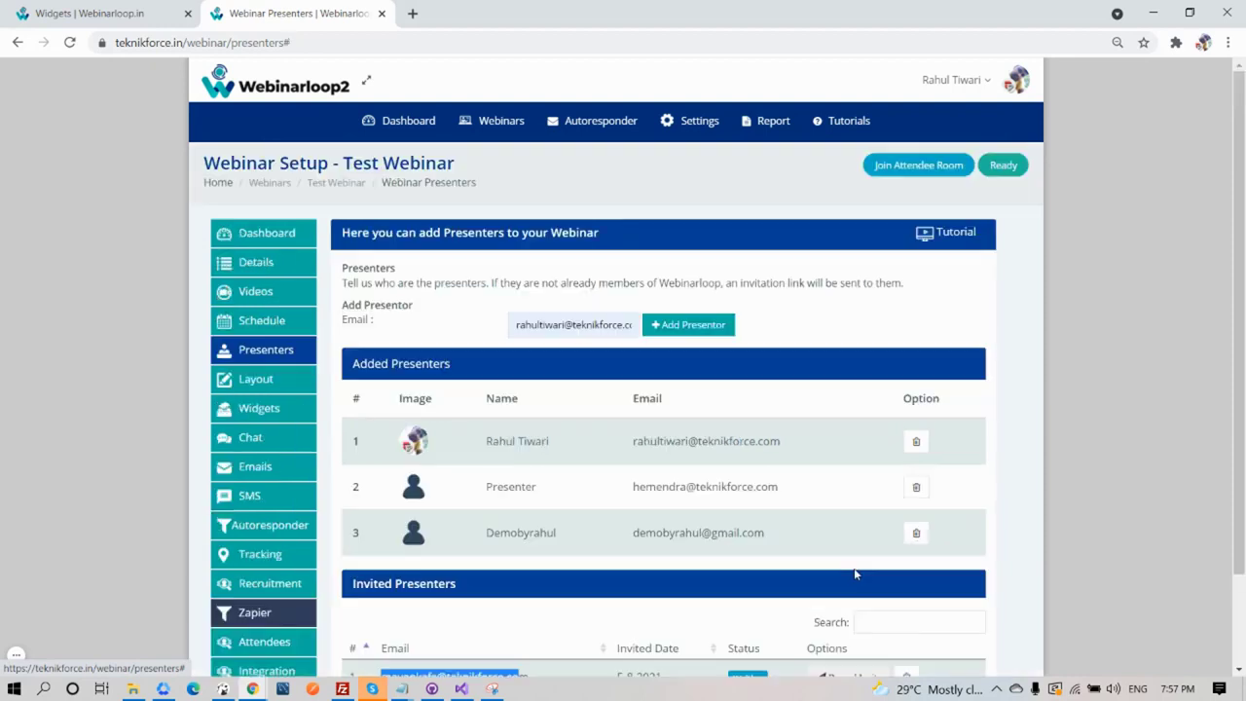
pyautogui.scroll(-1, 915, 524)
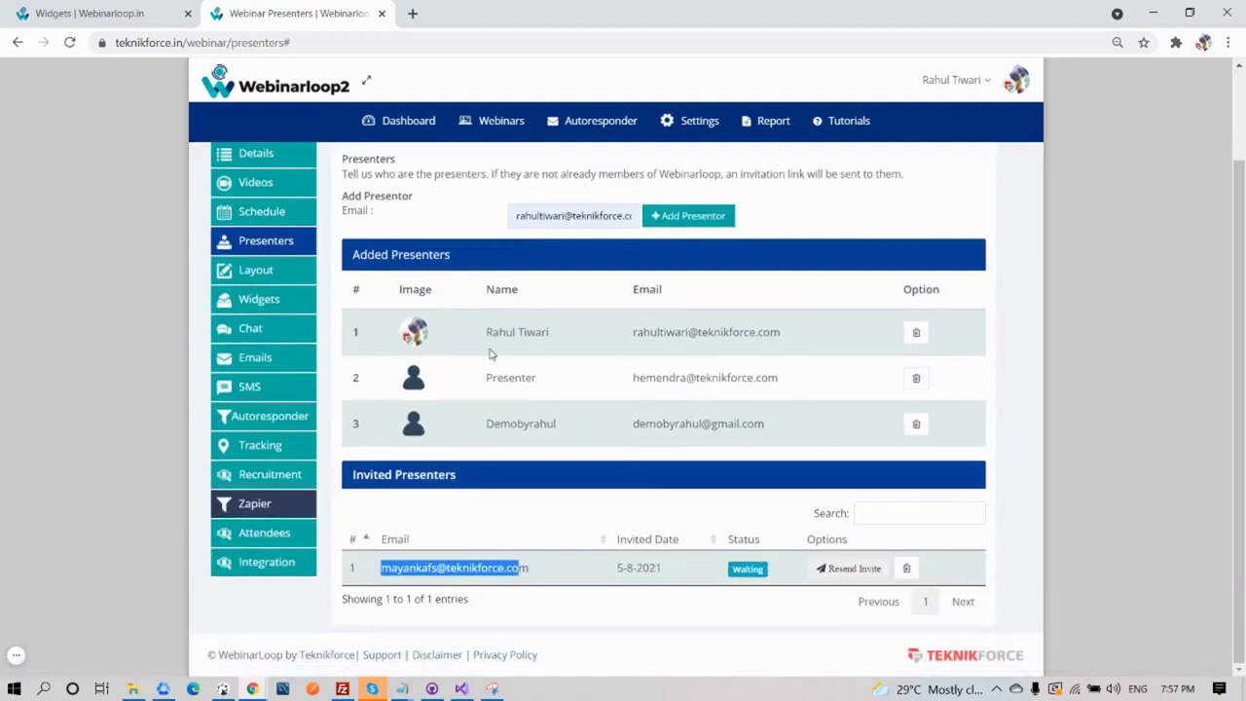
# Open Test Webinar's layout setup, browse the registration templates available for customizing, and return to the layout page.
pyautogui.click(242, 279)
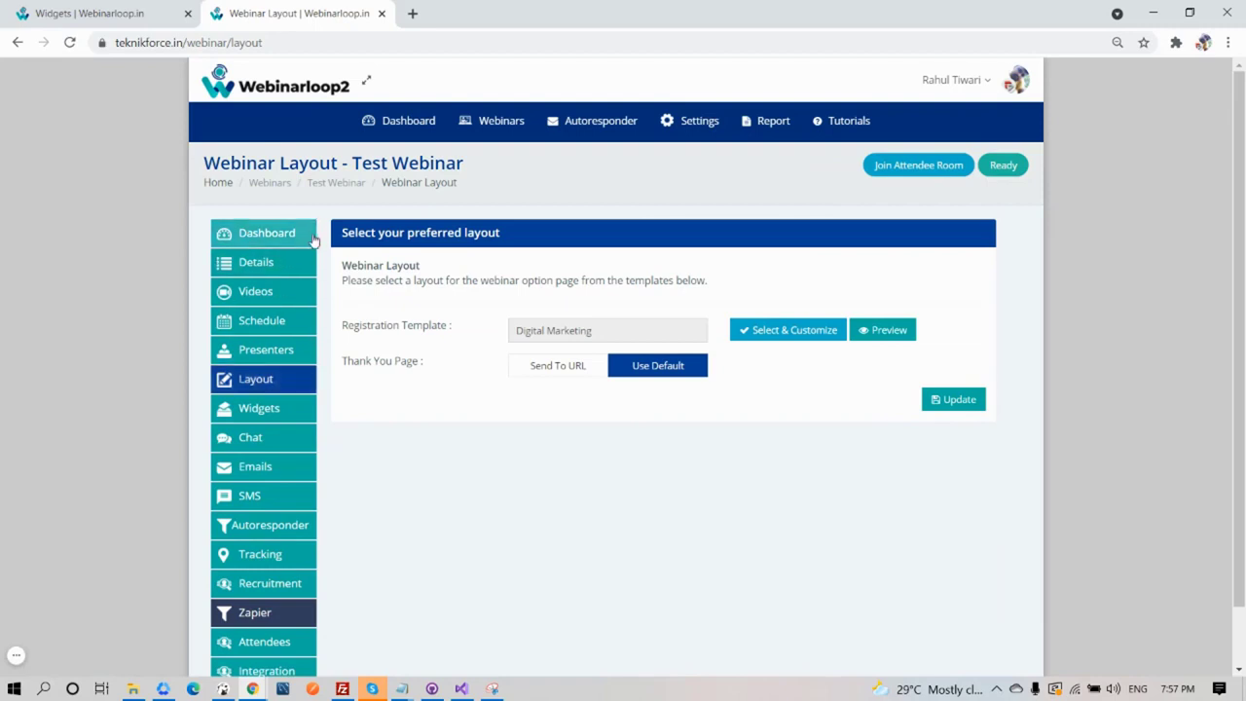
pyautogui.click(784, 334)
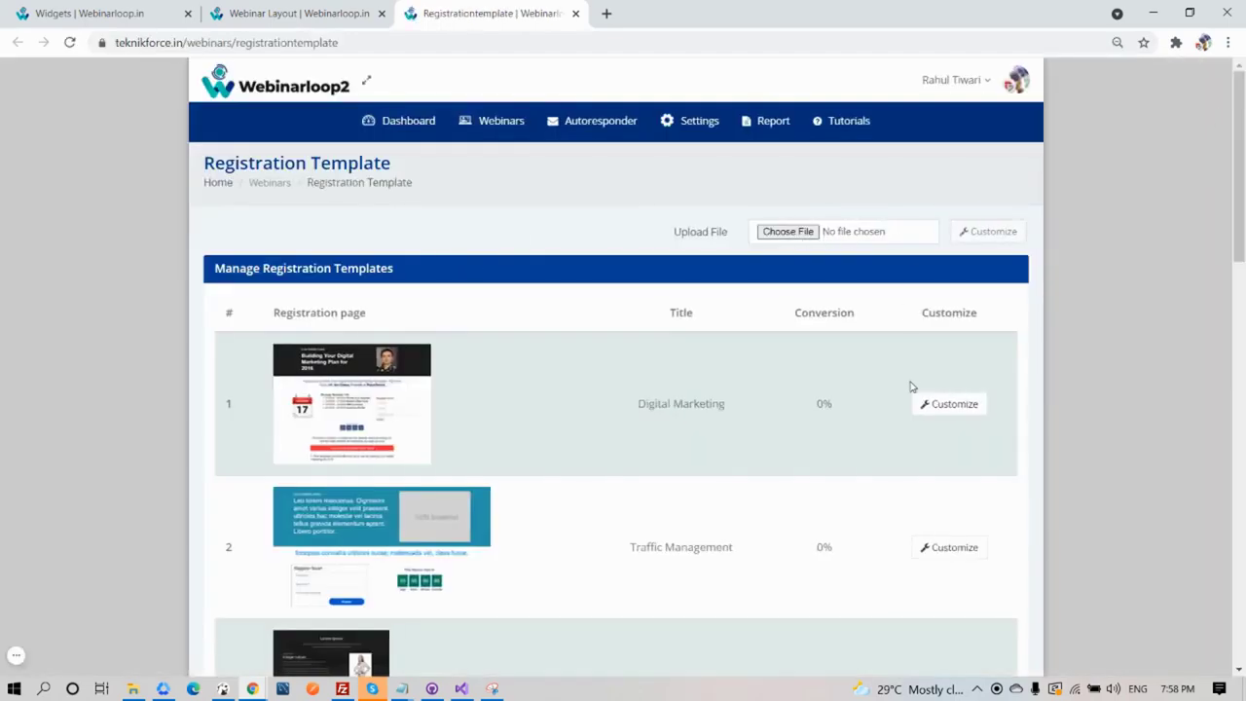
pyautogui.scroll(-10, 911, 386)
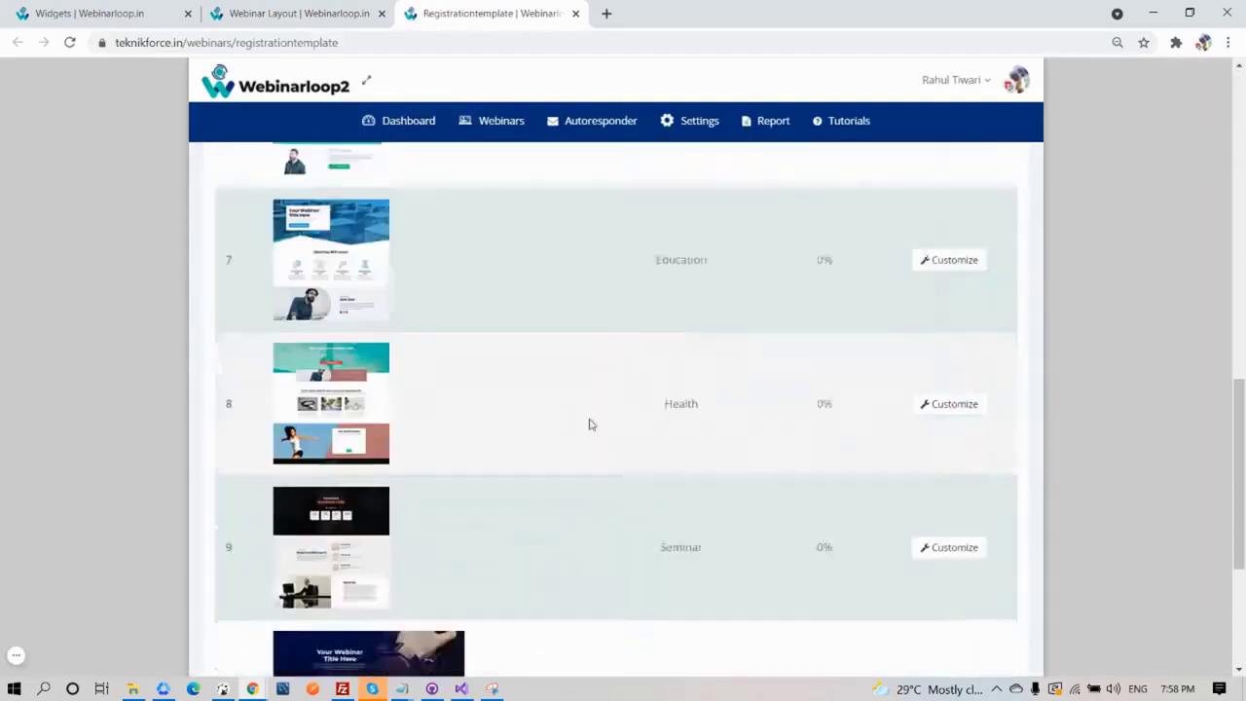
pyautogui.scroll(-3, 574, 425)
pyautogui.scroll(13, 687, 459)
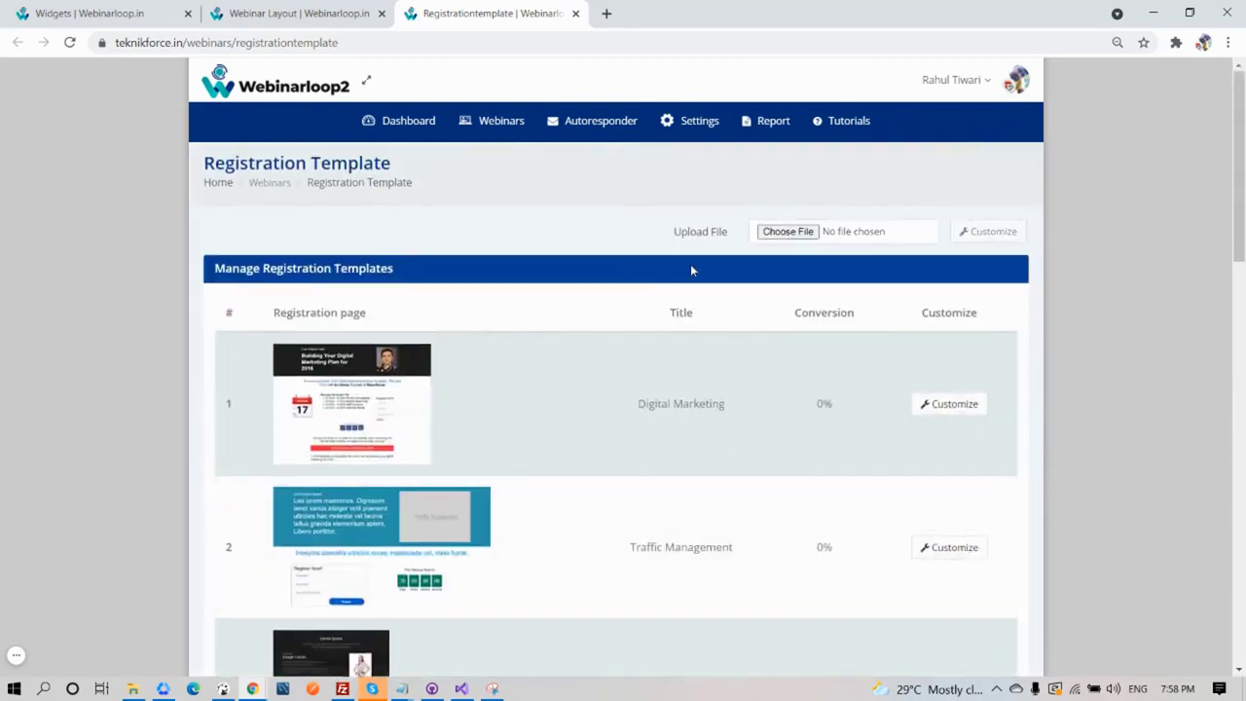
pyautogui.click(306, 18)
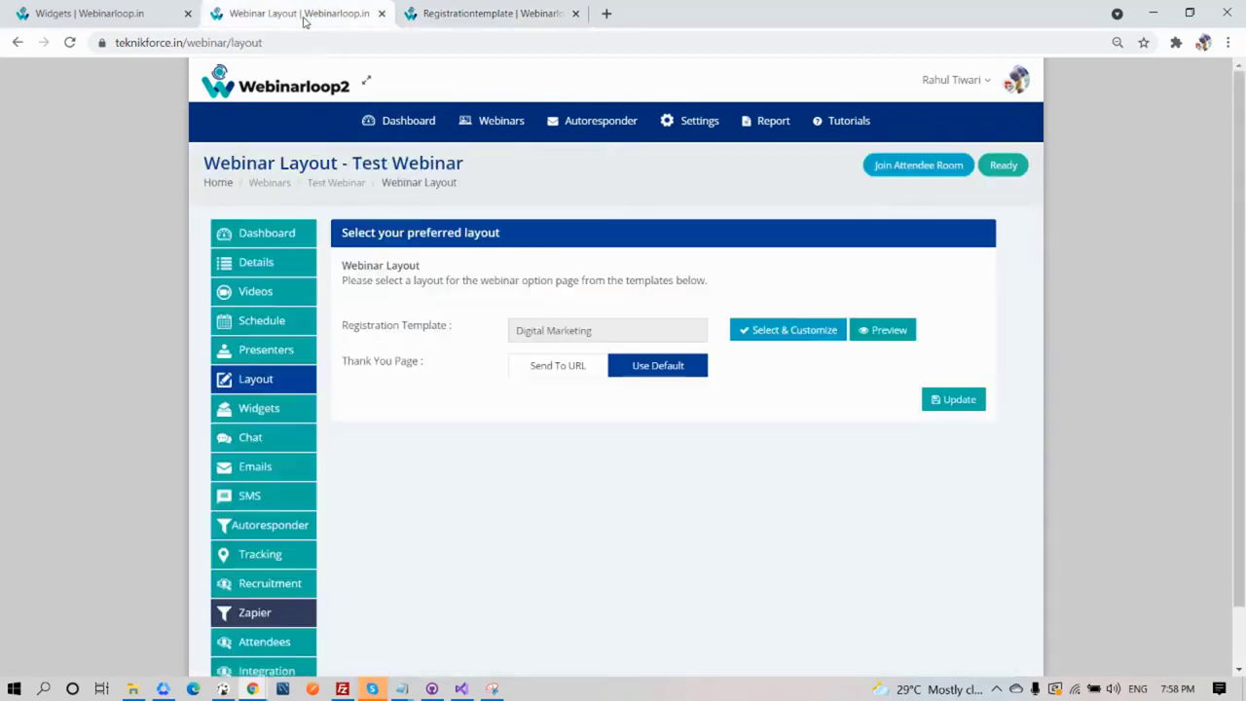
# Open Test Webinar's widgets setup, view the available widget types, and open the poll creation form before closing it.
pyautogui.click(266, 407)
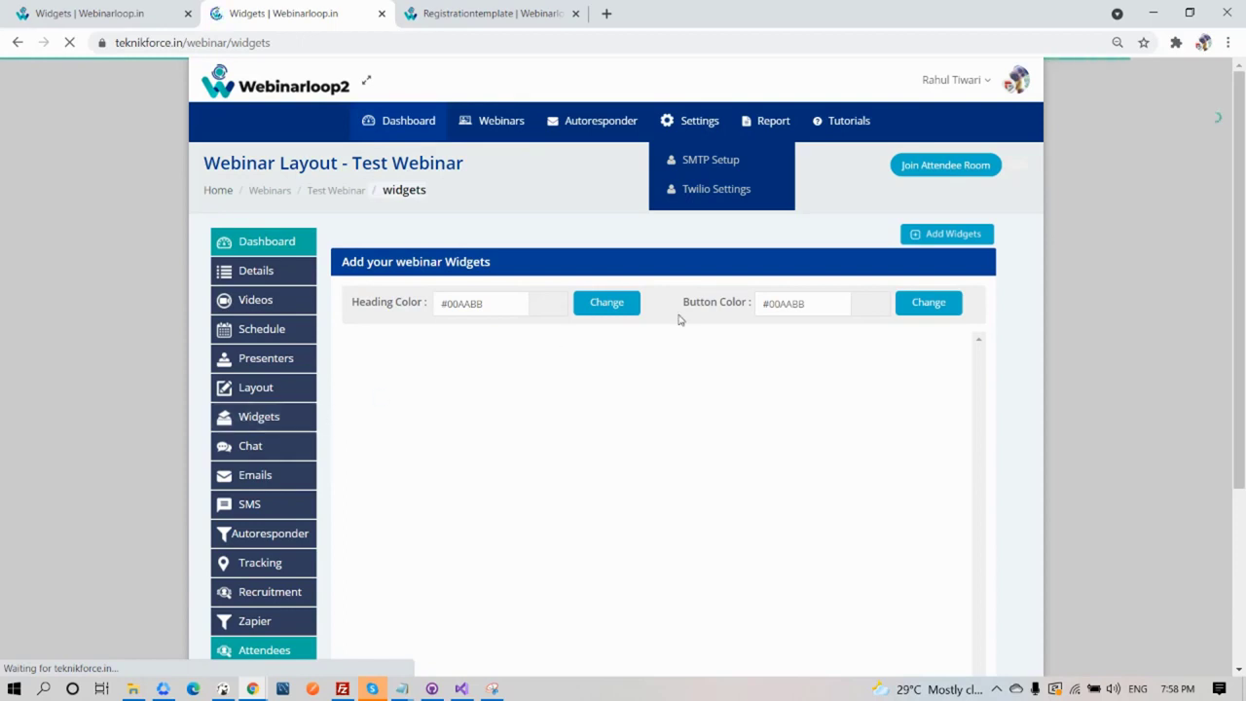
pyautogui.click(948, 227)
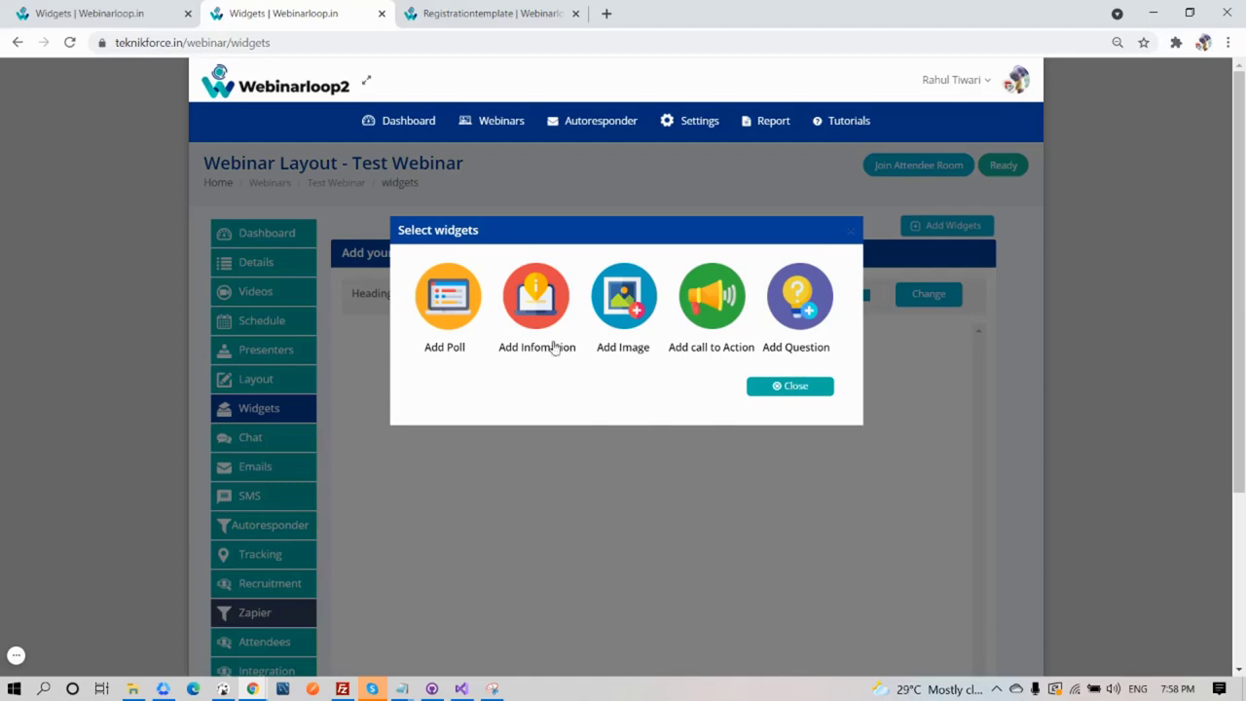
pyautogui.click(456, 318)
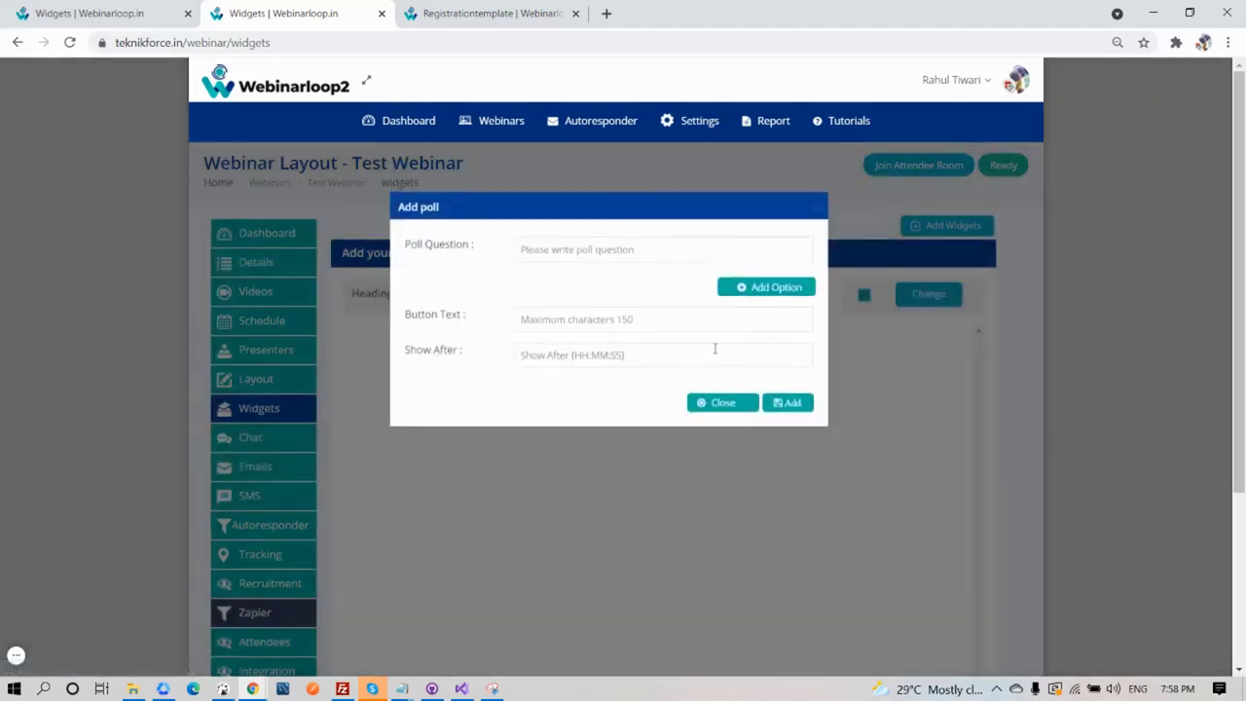
pyautogui.click(713, 408)
# Open Test Webinar's chat setup and switch recording of chat during webinar playbacks off and back on.
pyautogui.click(254, 440)
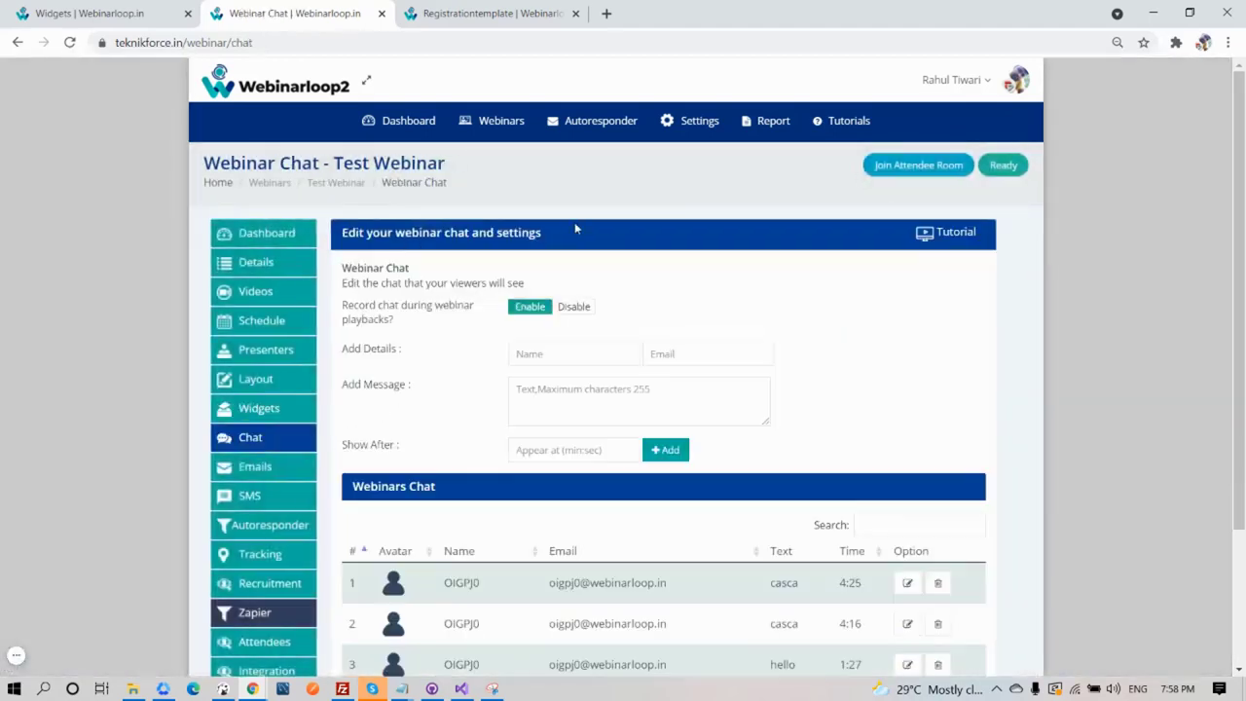
pyautogui.scroll(-1, 520, 328)
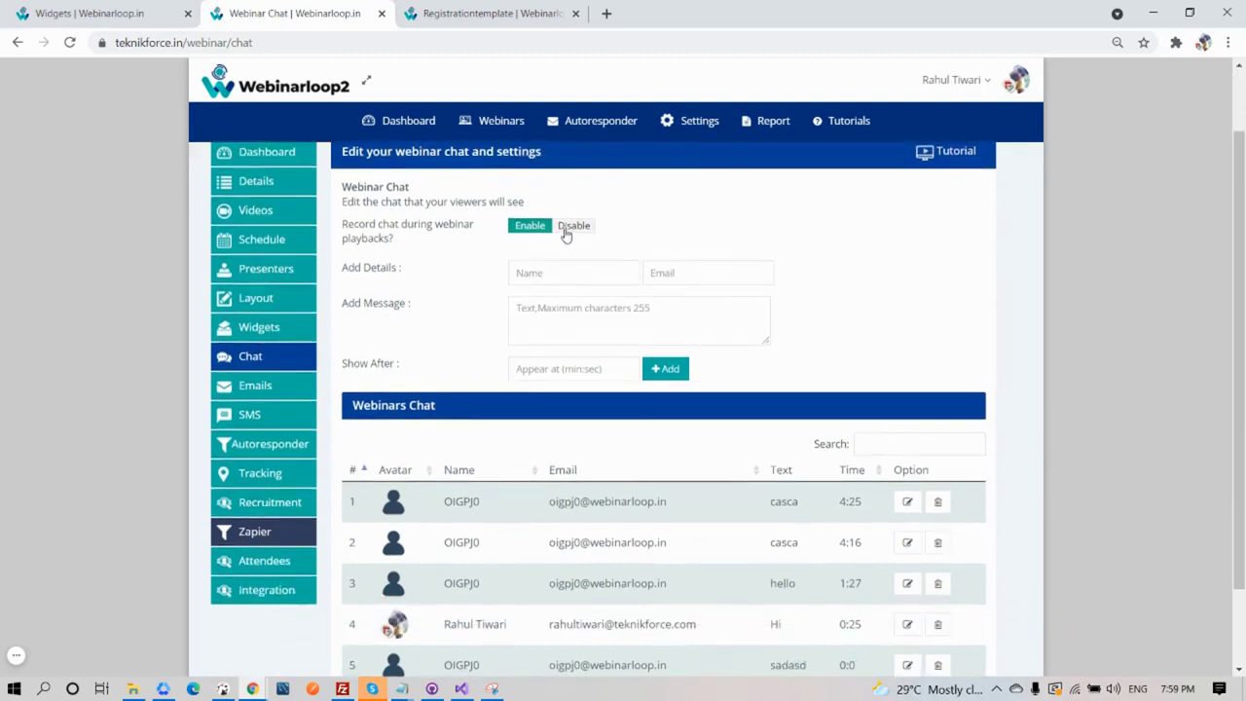
pyautogui.click(568, 227)
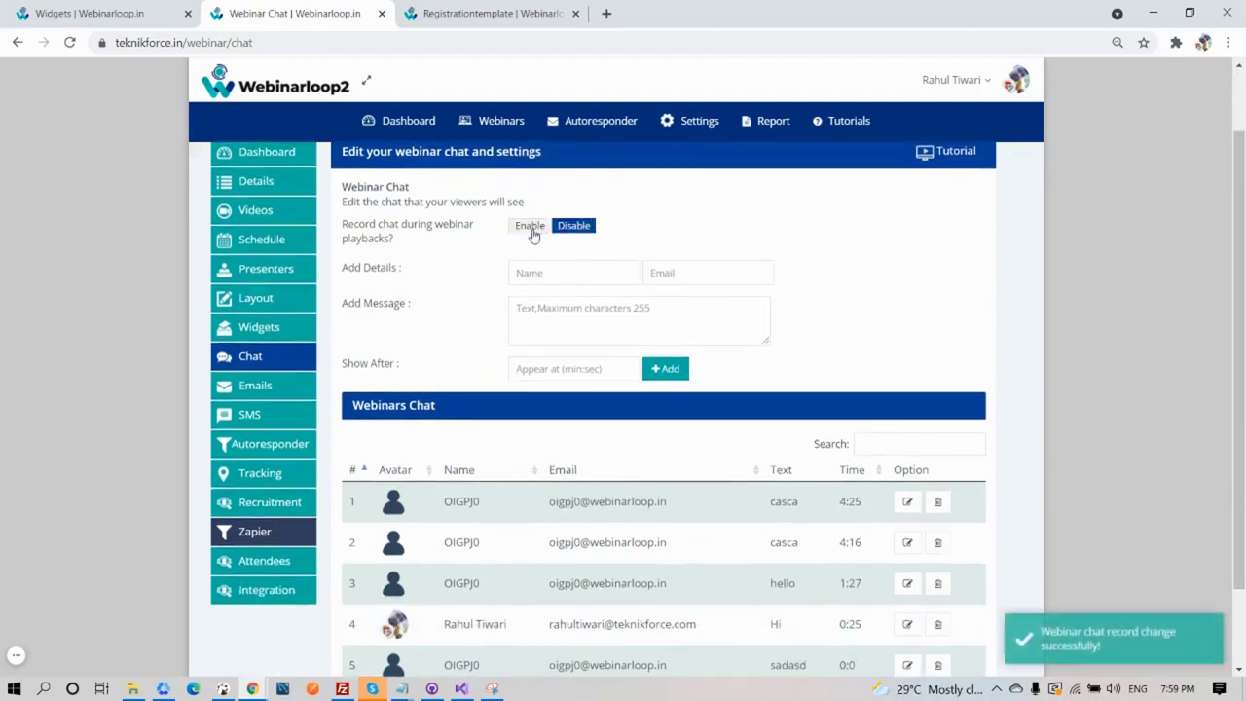
pyautogui.click(534, 233)
pyautogui.click(532, 228)
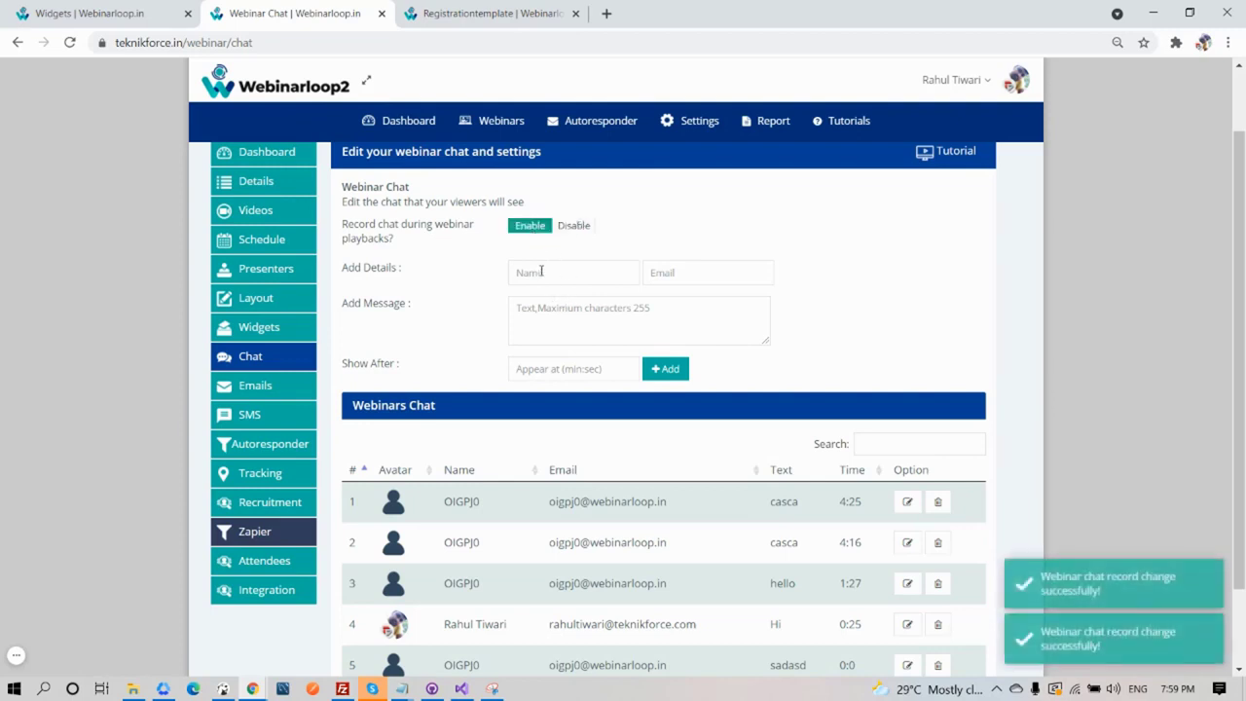
# Fill in the chat message's sender name and email from saved suggestions and set its Show After time to 00:03.
pyautogui.click(541, 271)
pyautogui.click(672, 276)
pyautogui.click(674, 308)
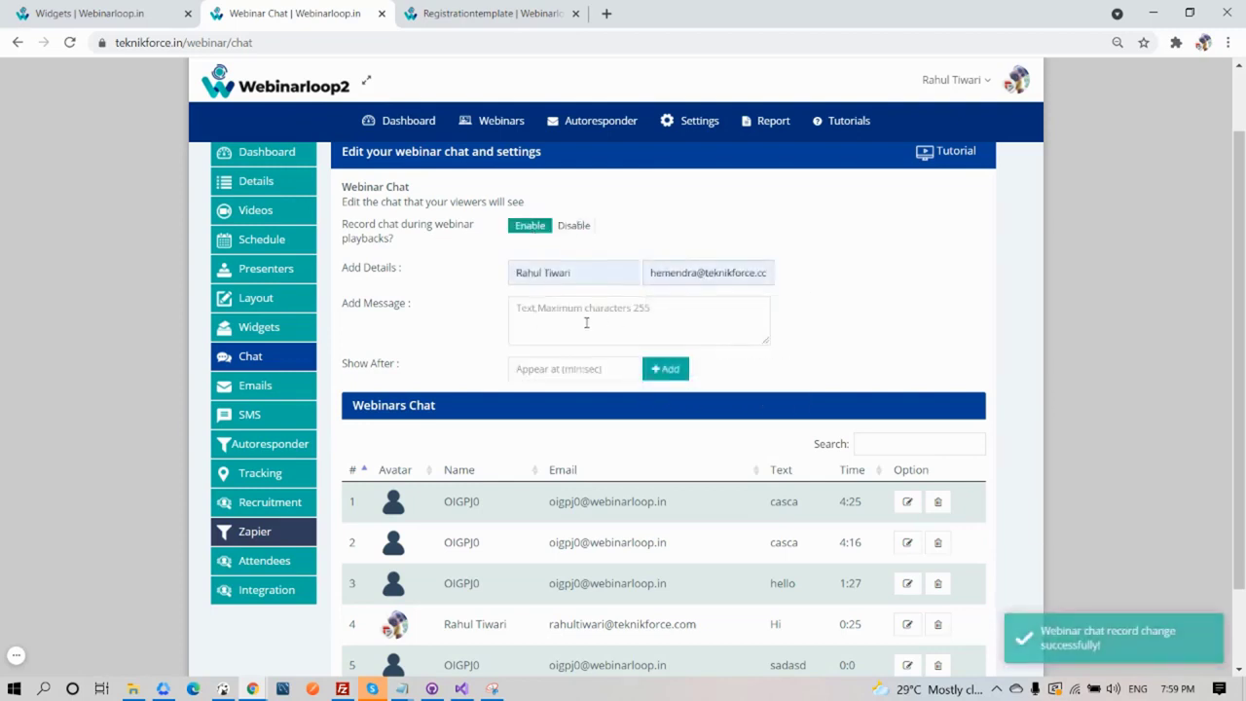
pyautogui.scroll(-1, 569, 308)
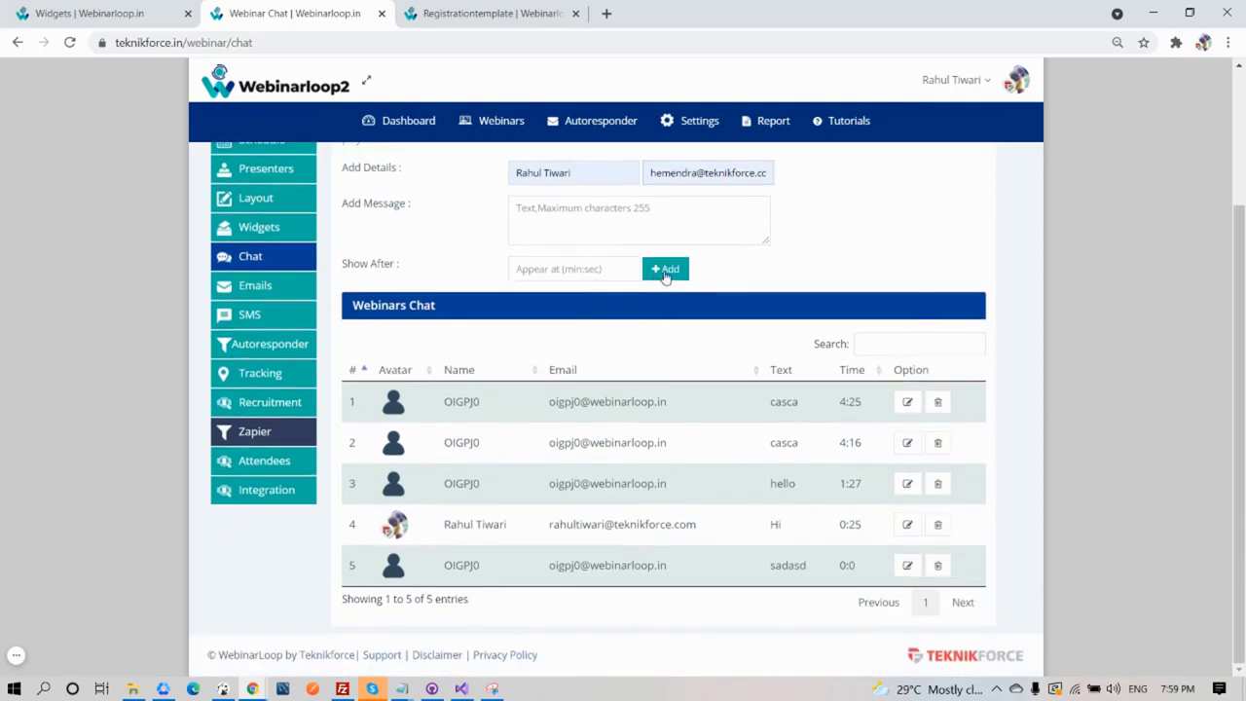
pyautogui.click(666, 274)
pyautogui.click(737, 279)
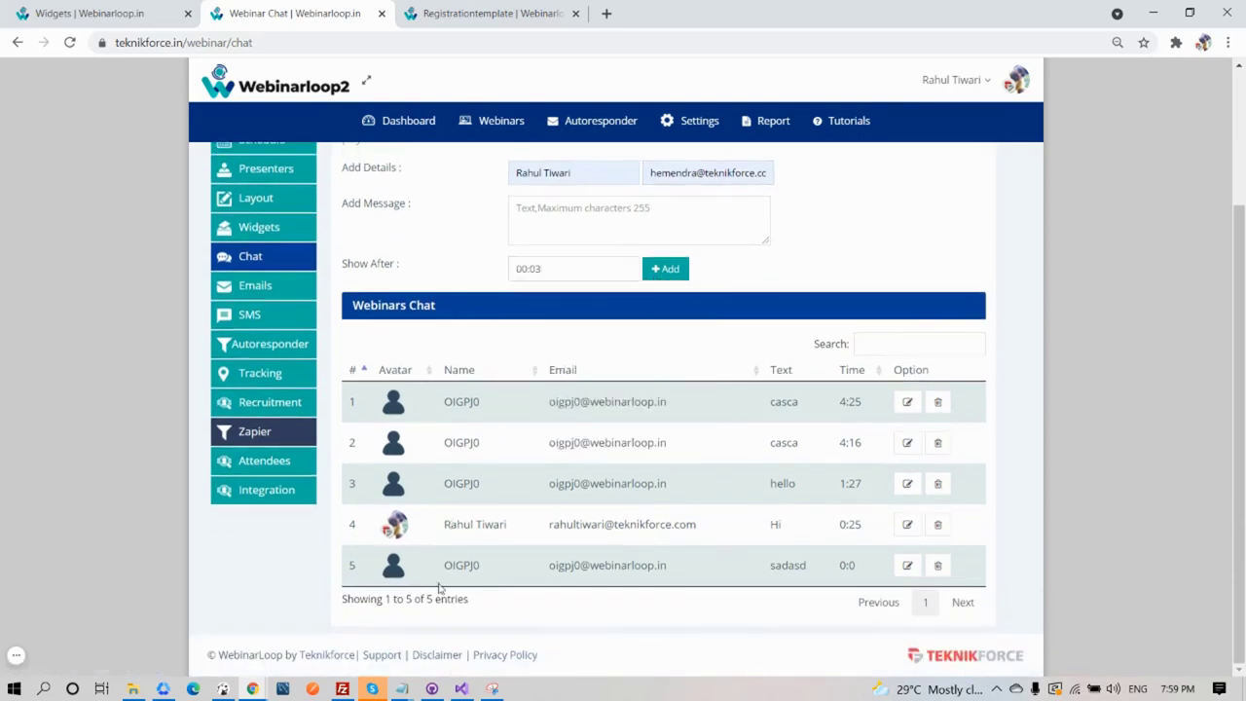
# Open Test Webinar's emails setup and check which SMTP servers are available for sending webinar emails.
pyautogui.click(270, 286)
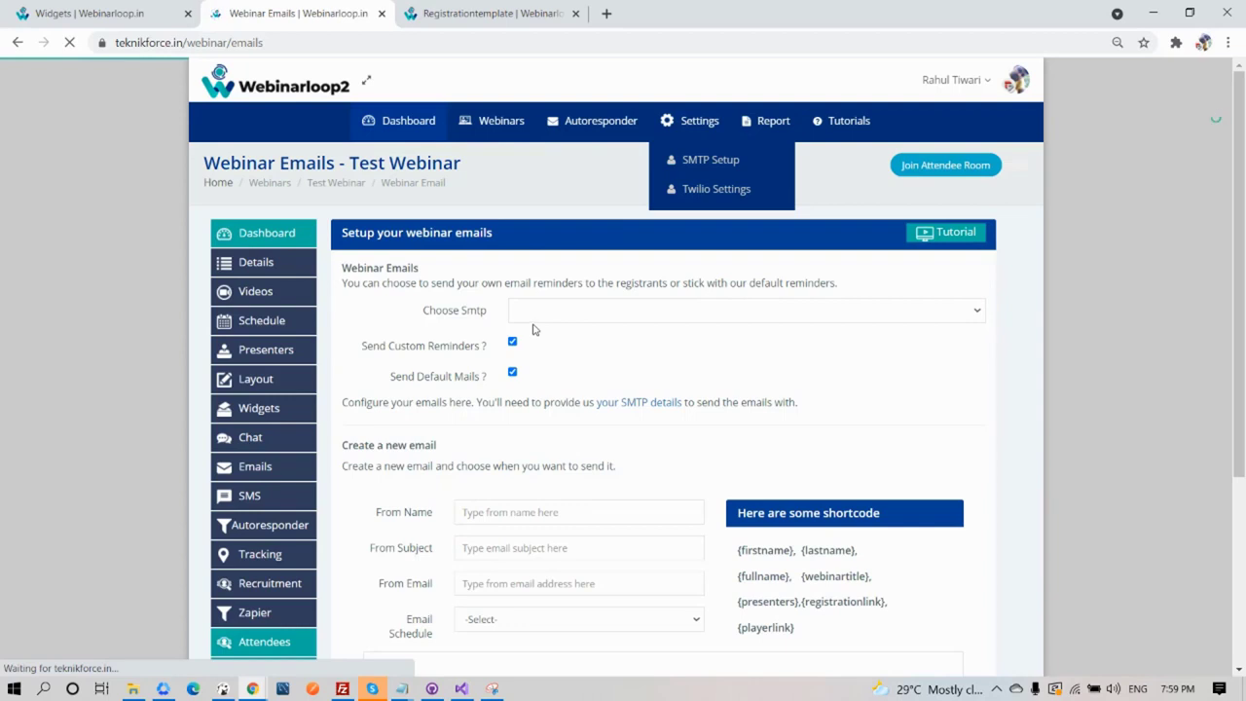
pyautogui.click(686, 314)
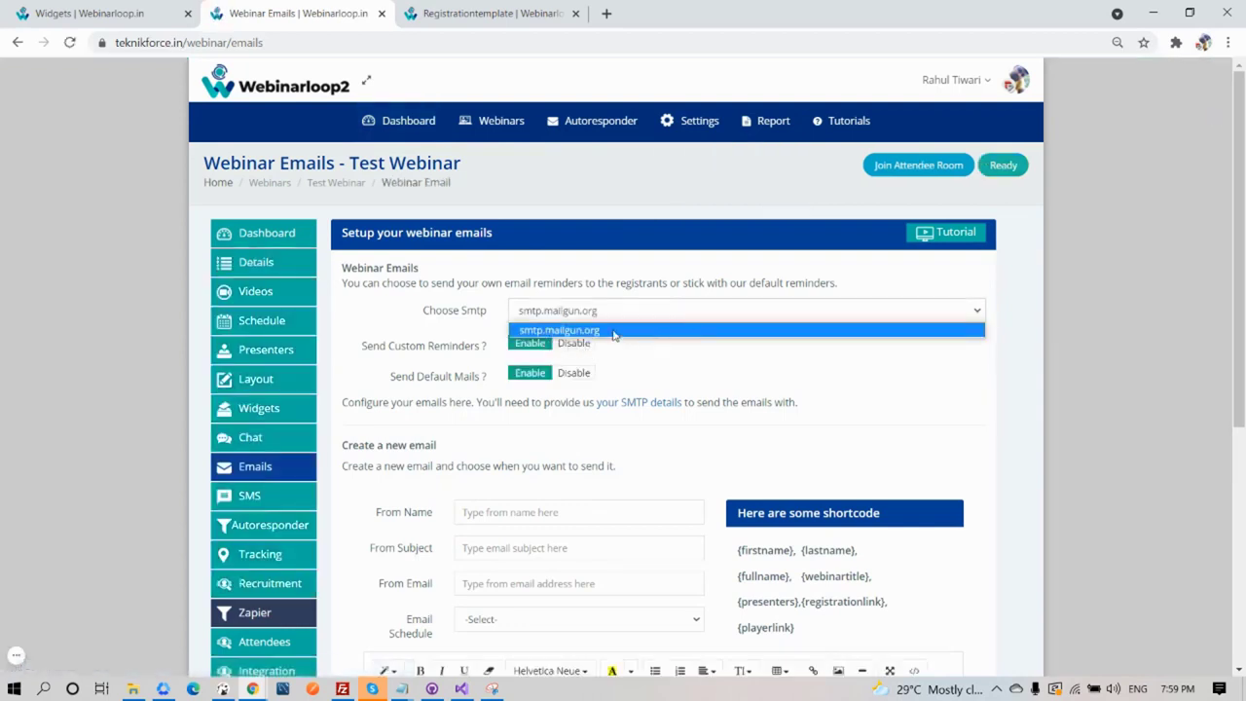
pyautogui.moveTo(722, 129)
pyautogui.click(628, 356)
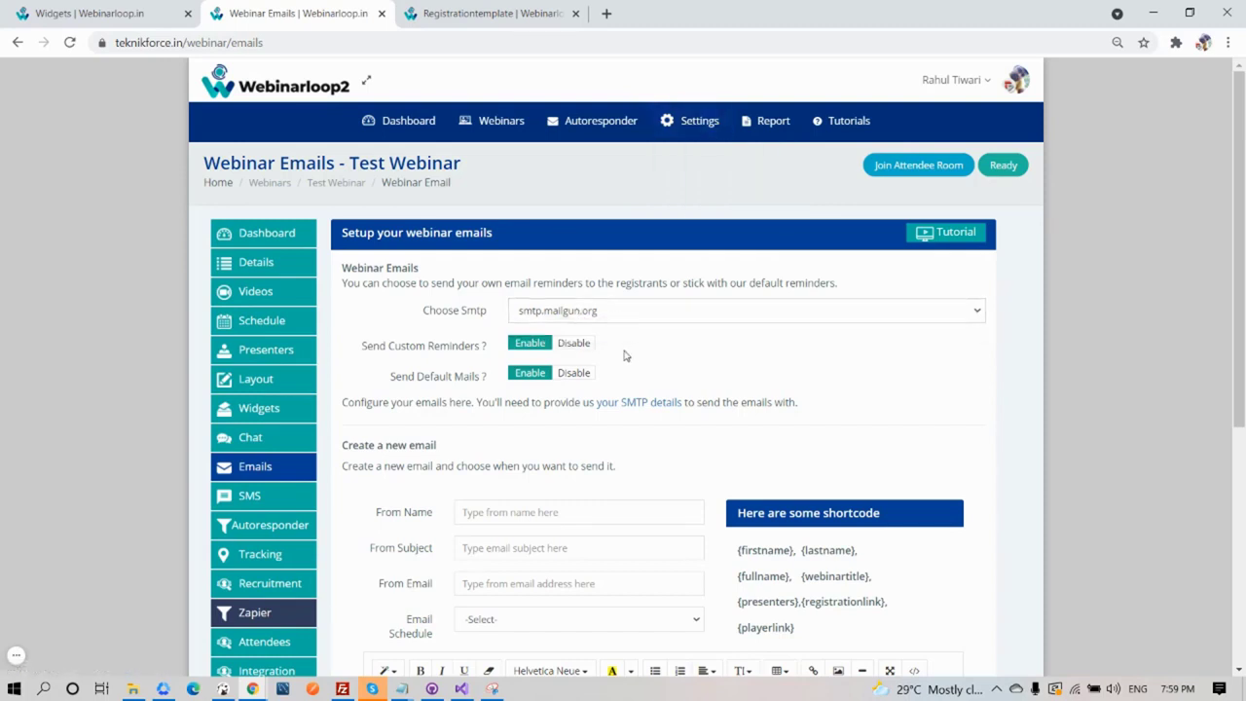
# Review the new email form, including its sender name suggestions, email schedule options and shortcodes, plus the Scheduled Emails list.
pyautogui.scroll(-2, 593, 371)
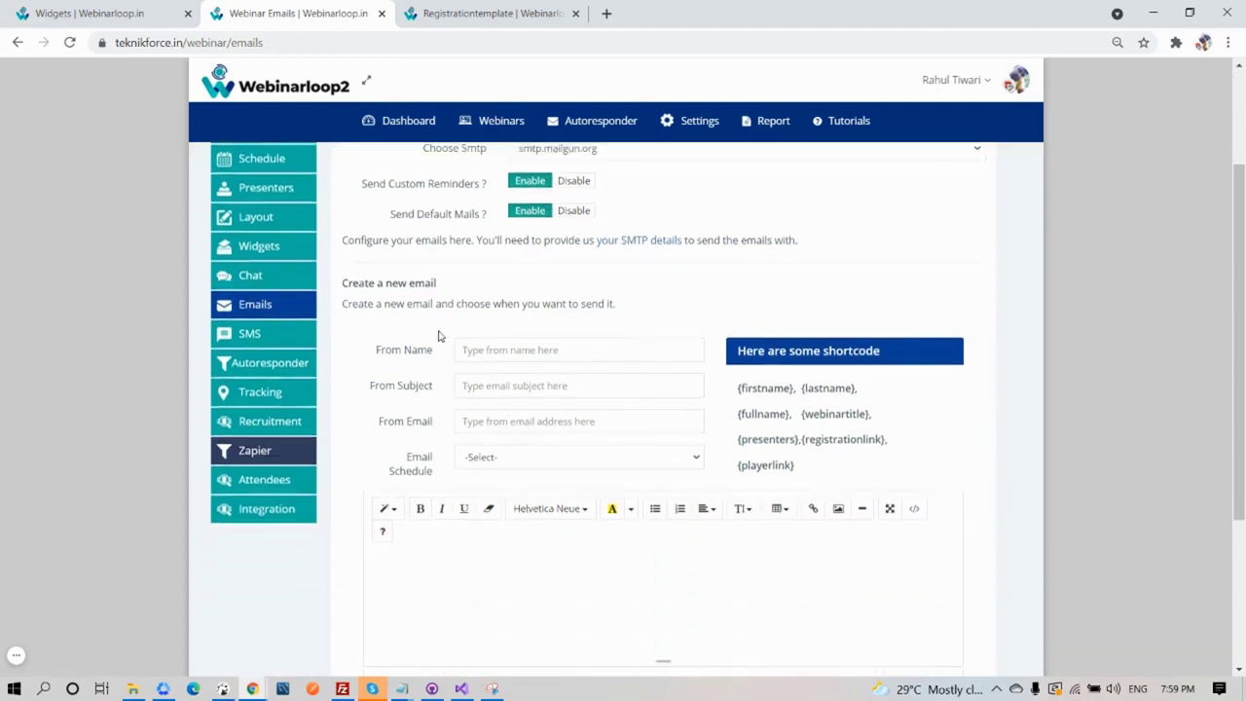
pyautogui.click(531, 350)
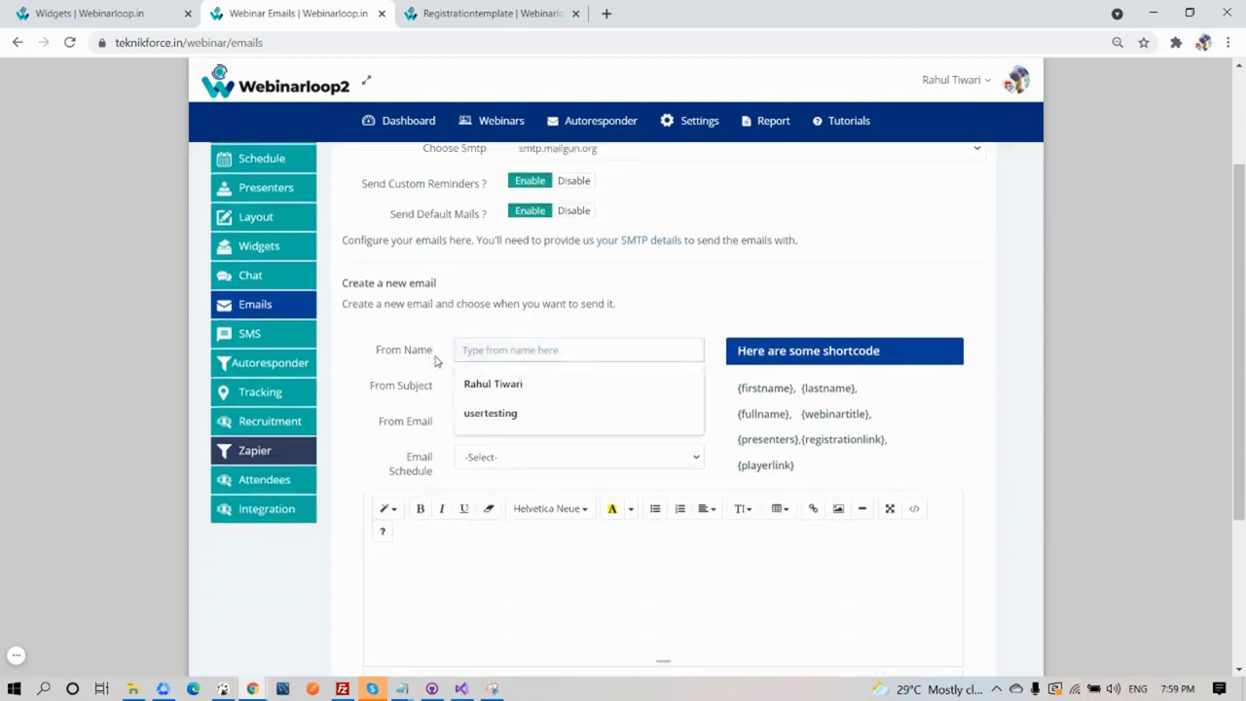
pyautogui.scroll(-2, 614, 434)
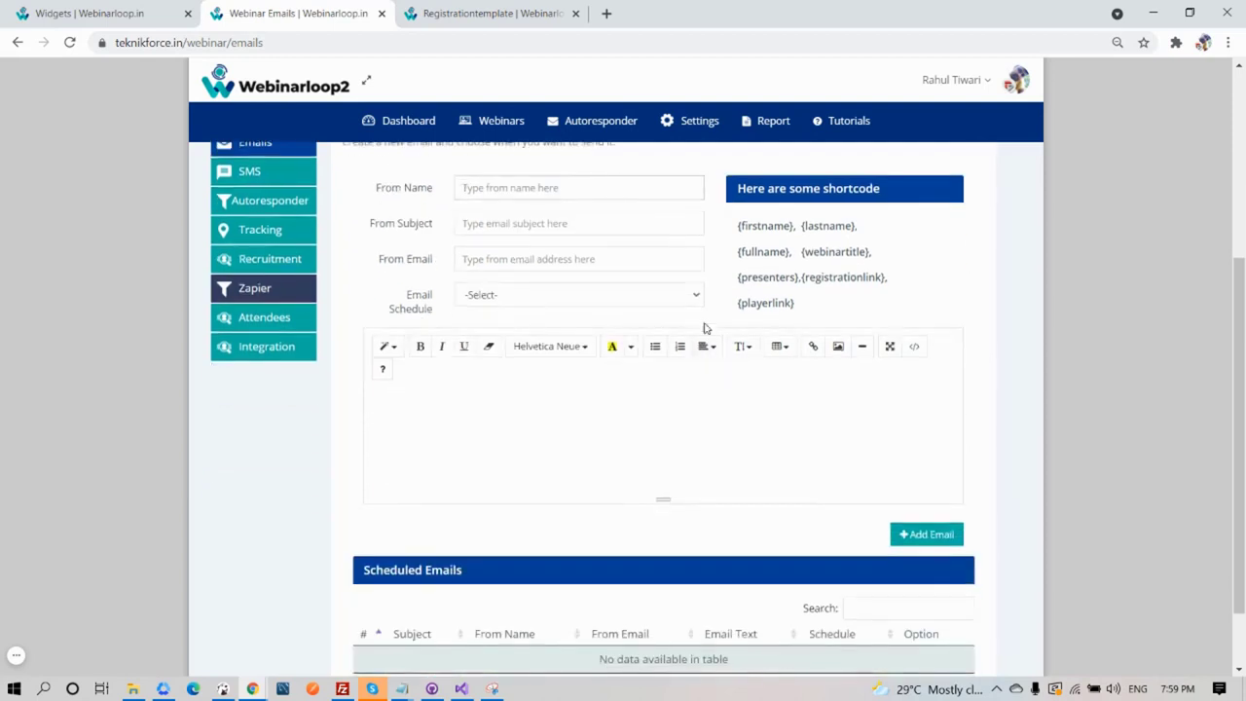
pyautogui.click(696, 298)
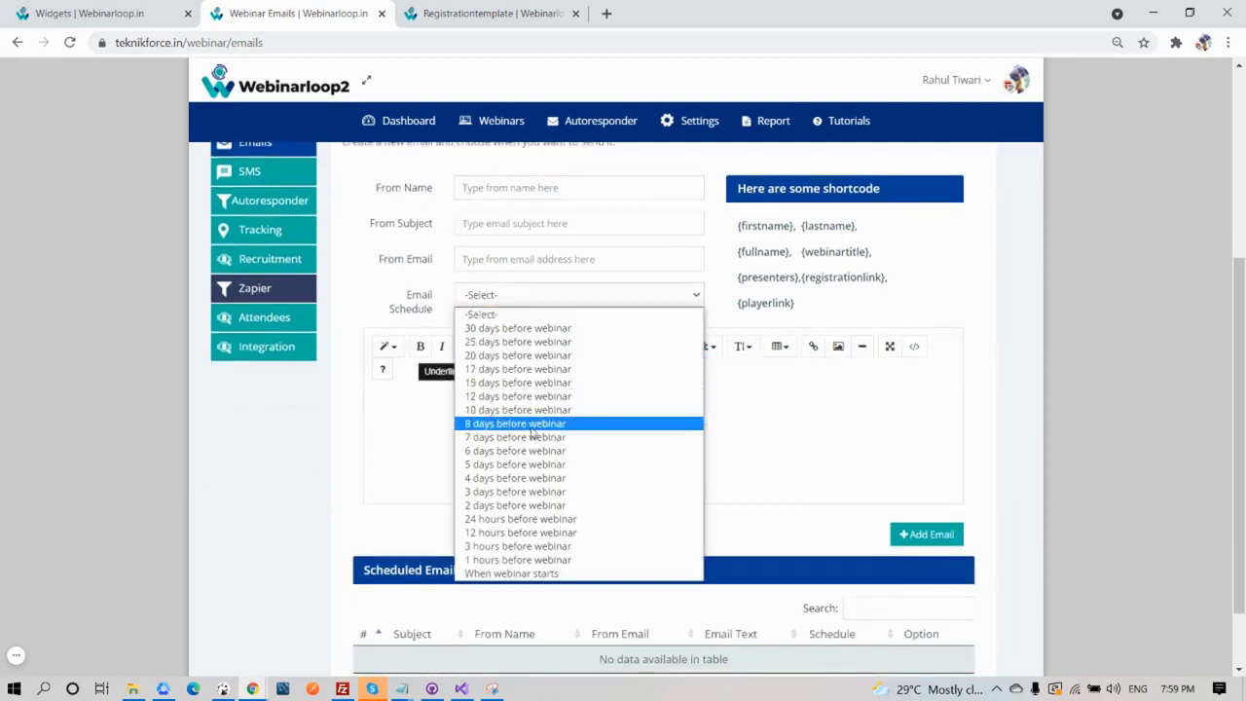
pyautogui.click(431, 440)
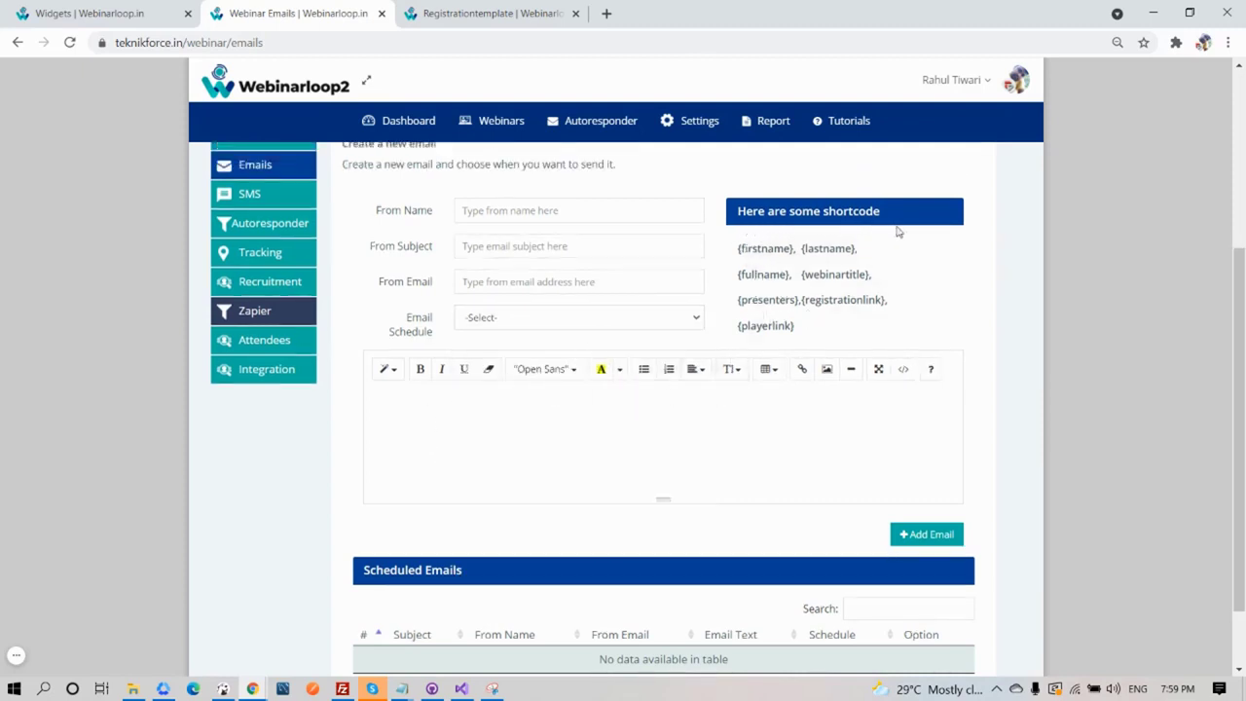
pyautogui.scroll(-1, 673, 379)
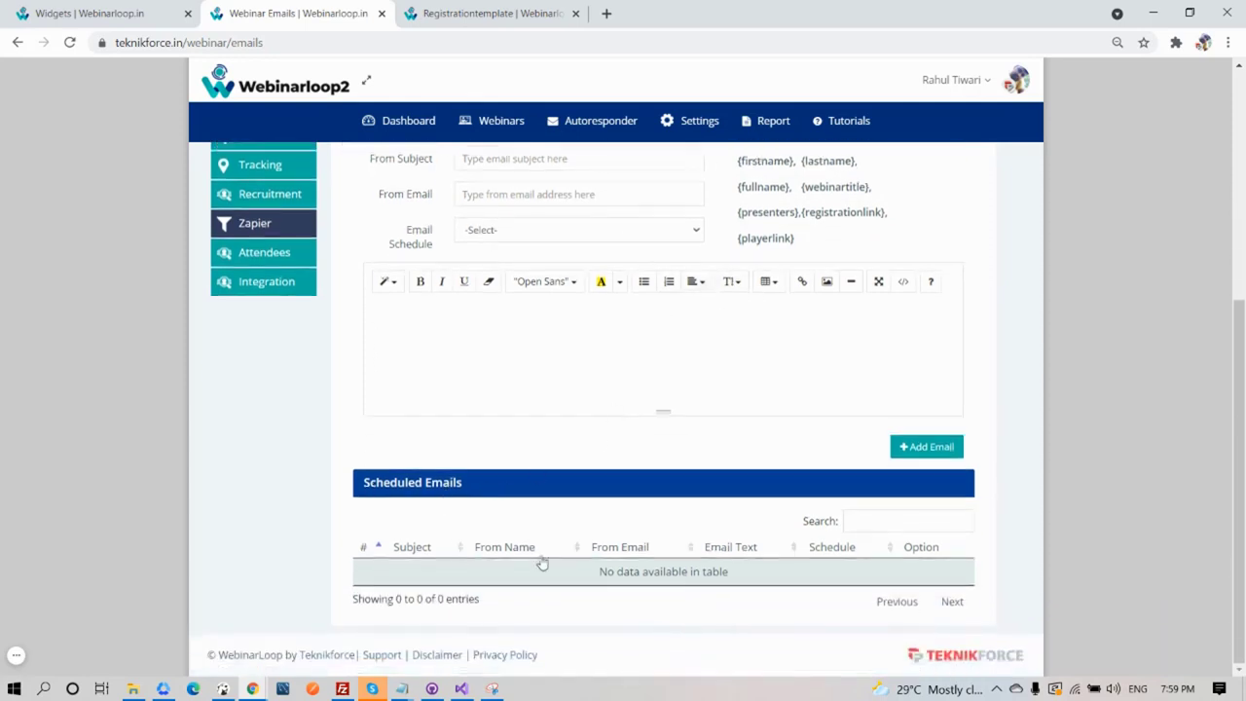
pyautogui.scroll(2, 485, 476)
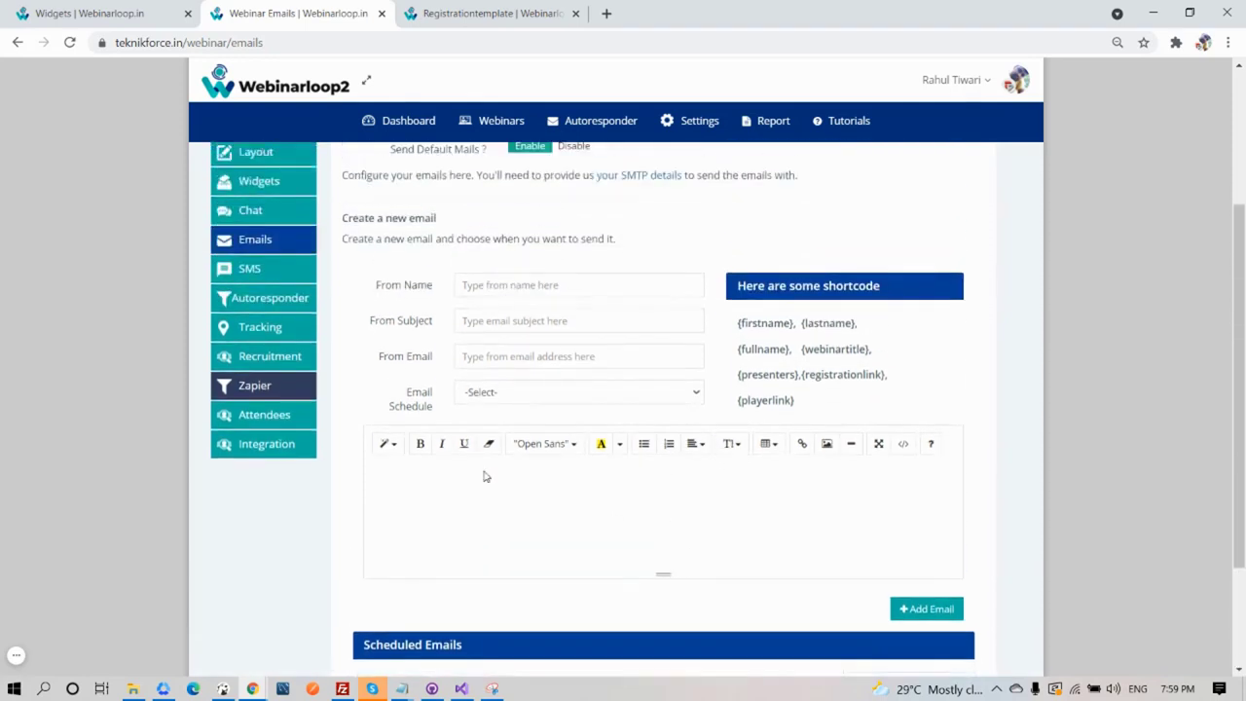
# Open Test Webinar's SMS notifications setup and check the Twilio number choices and where Twilio is configured.
pyautogui.click(282, 280)
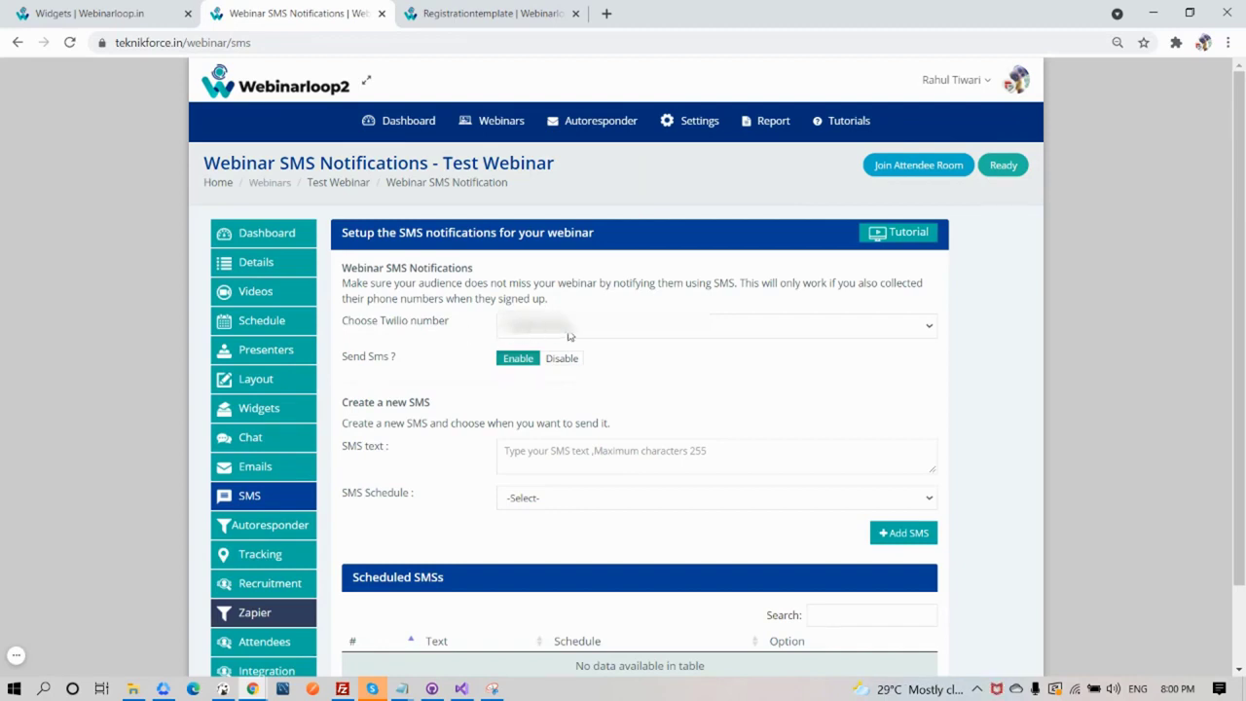
pyautogui.click(607, 331)
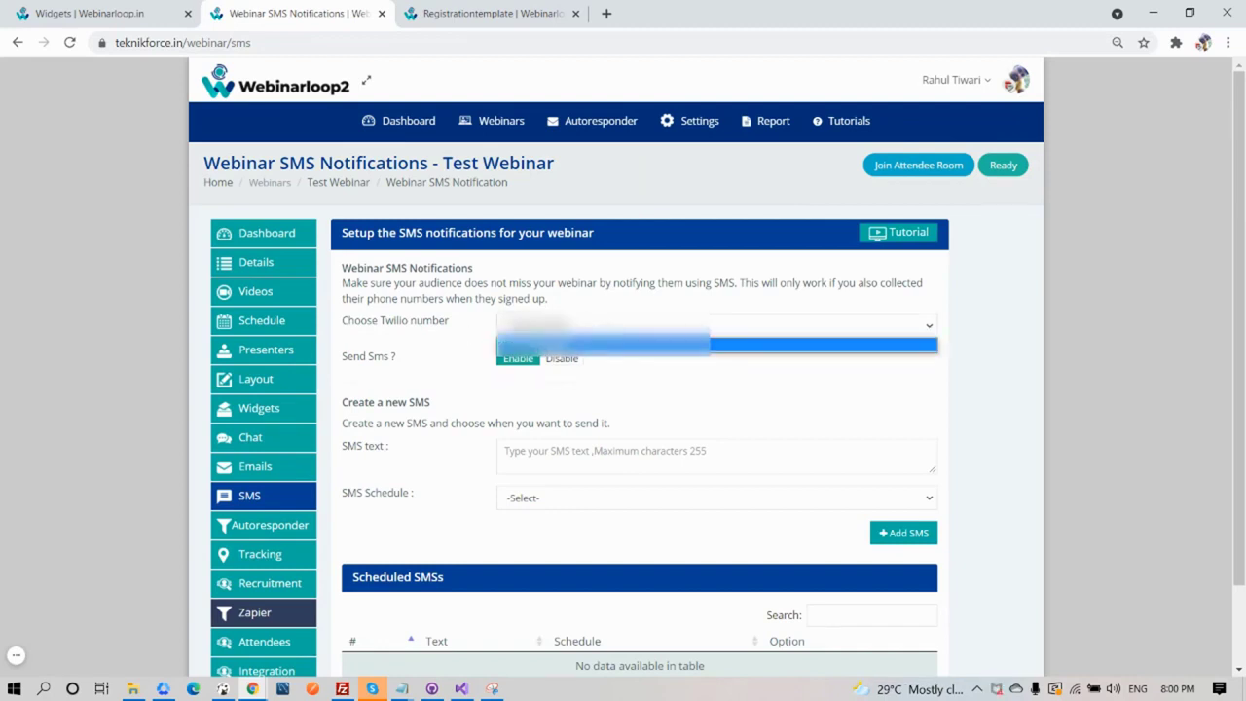
pyautogui.click(691, 122)
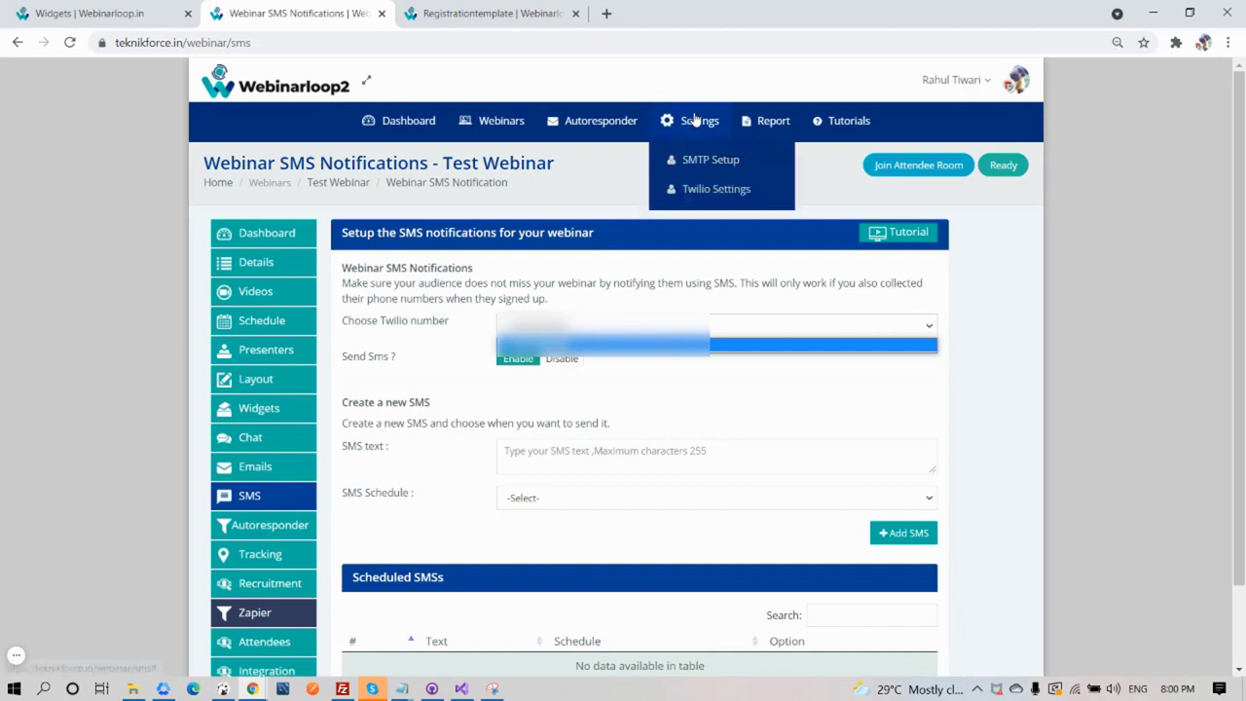
pyautogui.click(717, 195)
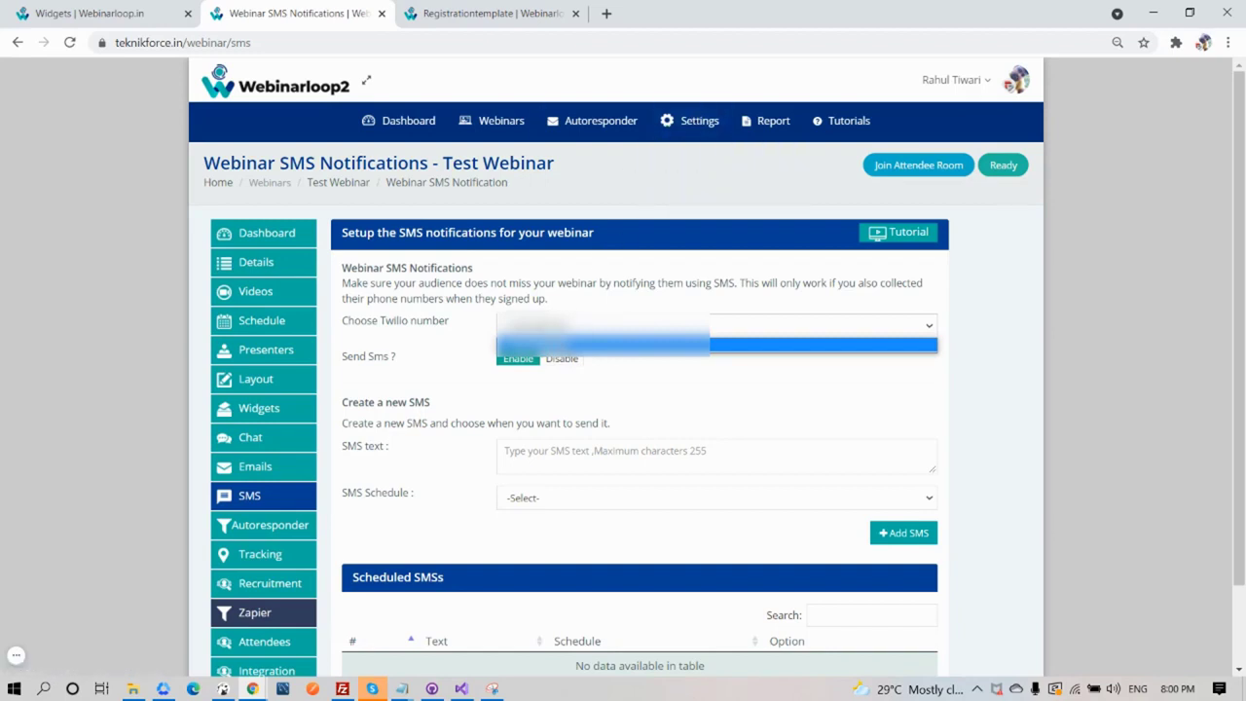
pyautogui.click(626, 375)
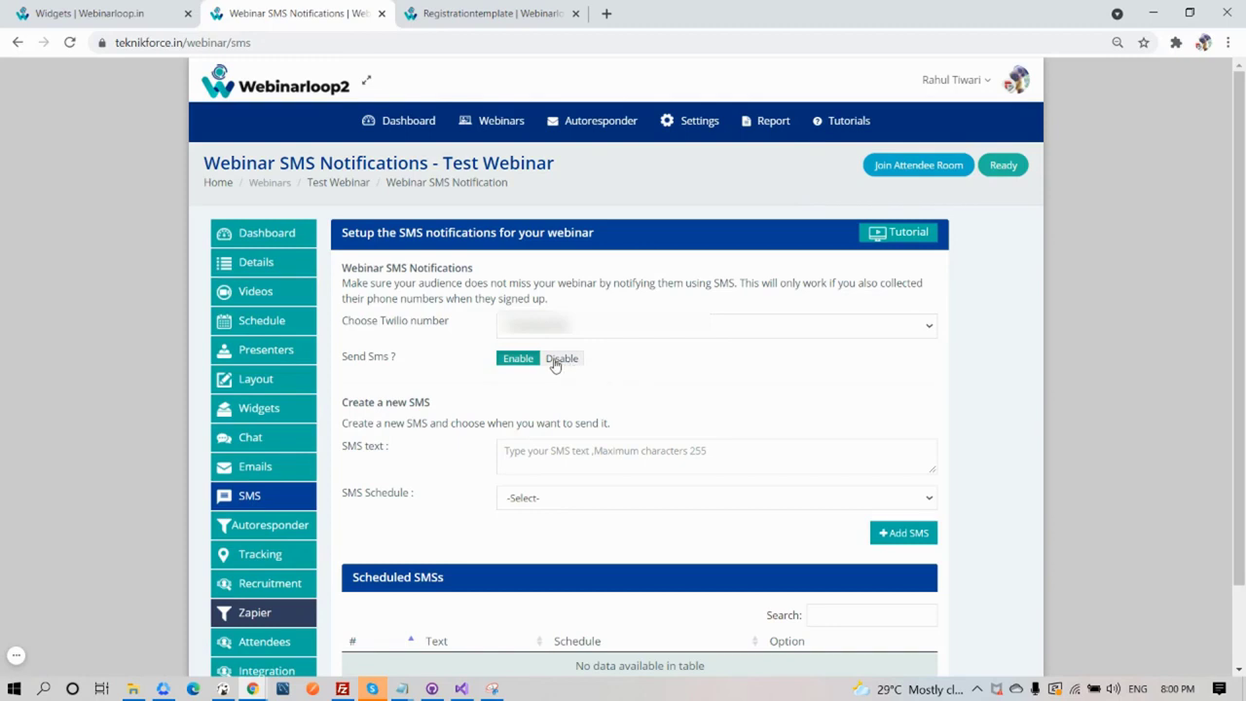
# Highlight the SMS text and SMS Schedule labels and view the send times available for a new SMS.
pyautogui.moveTo(393, 448); pyautogui.dragTo(347, 449)
pyautogui.moveTo(399, 495); pyautogui.dragTo(365, 495)
pyautogui.click(530, 497)
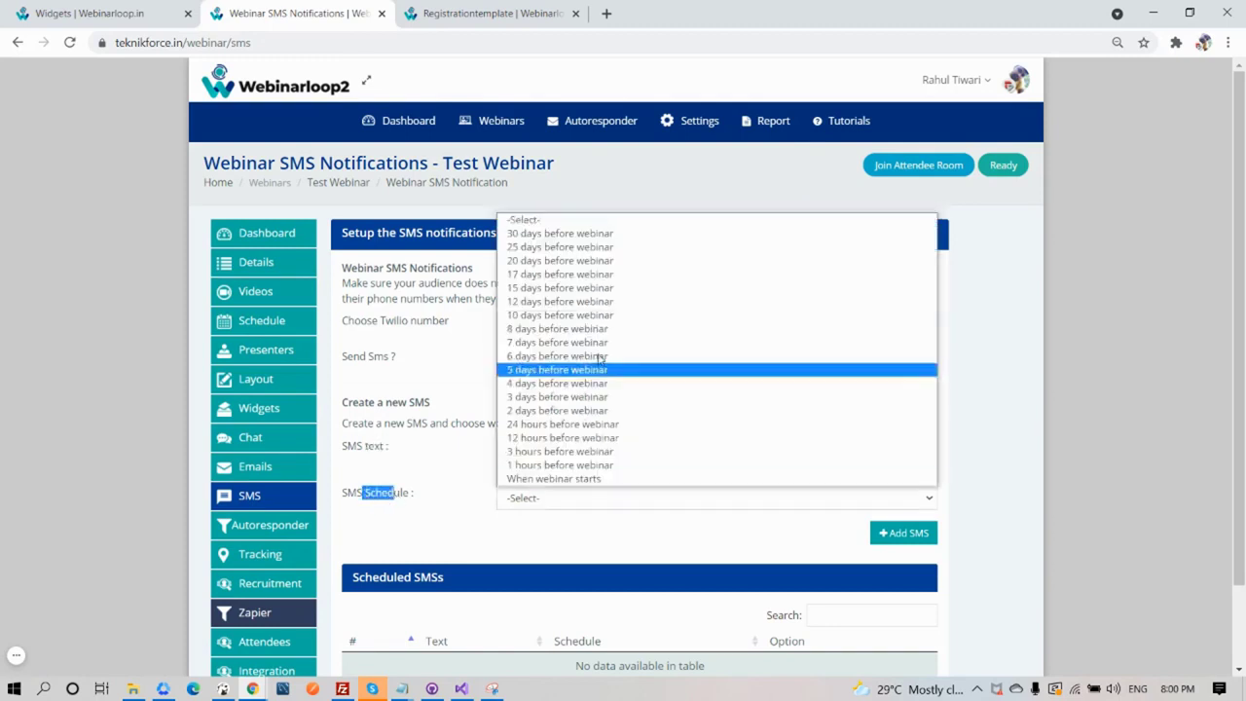
pyautogui.click(749, 532)
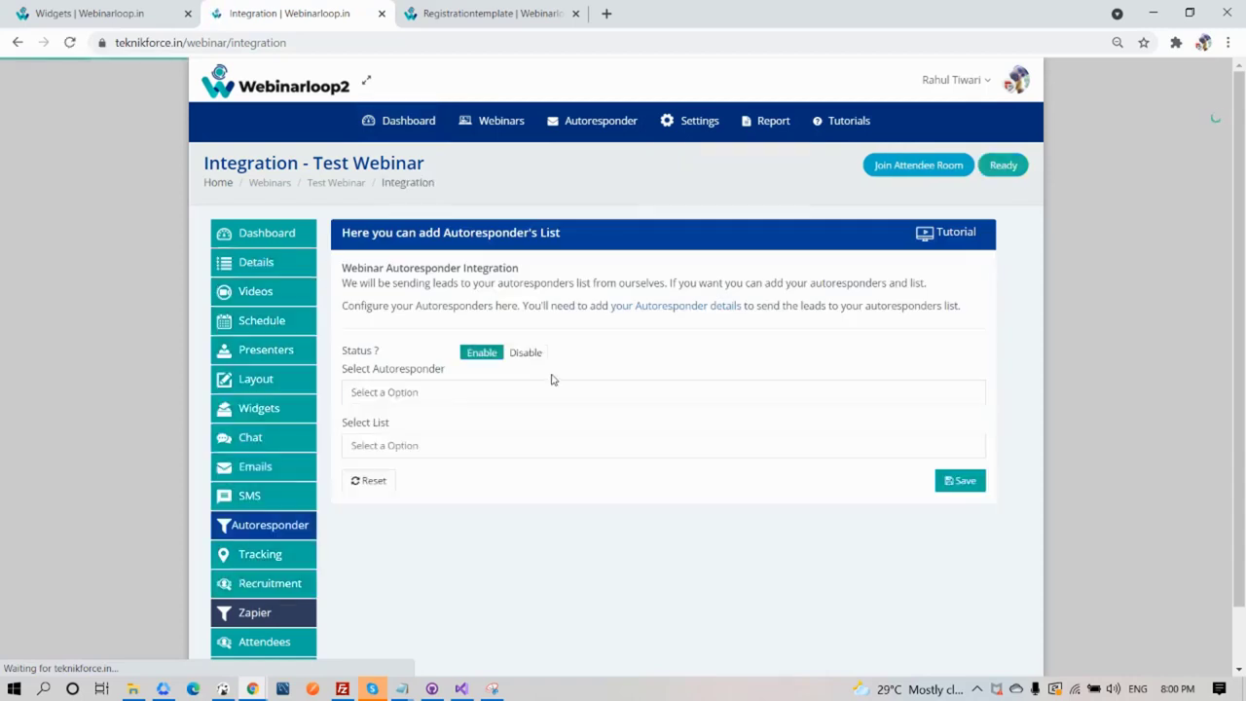
# Browse the autoresponders available for Test Webinar's integration and select SendGrid.
pyautogui.scroll(-1, 564, 355)
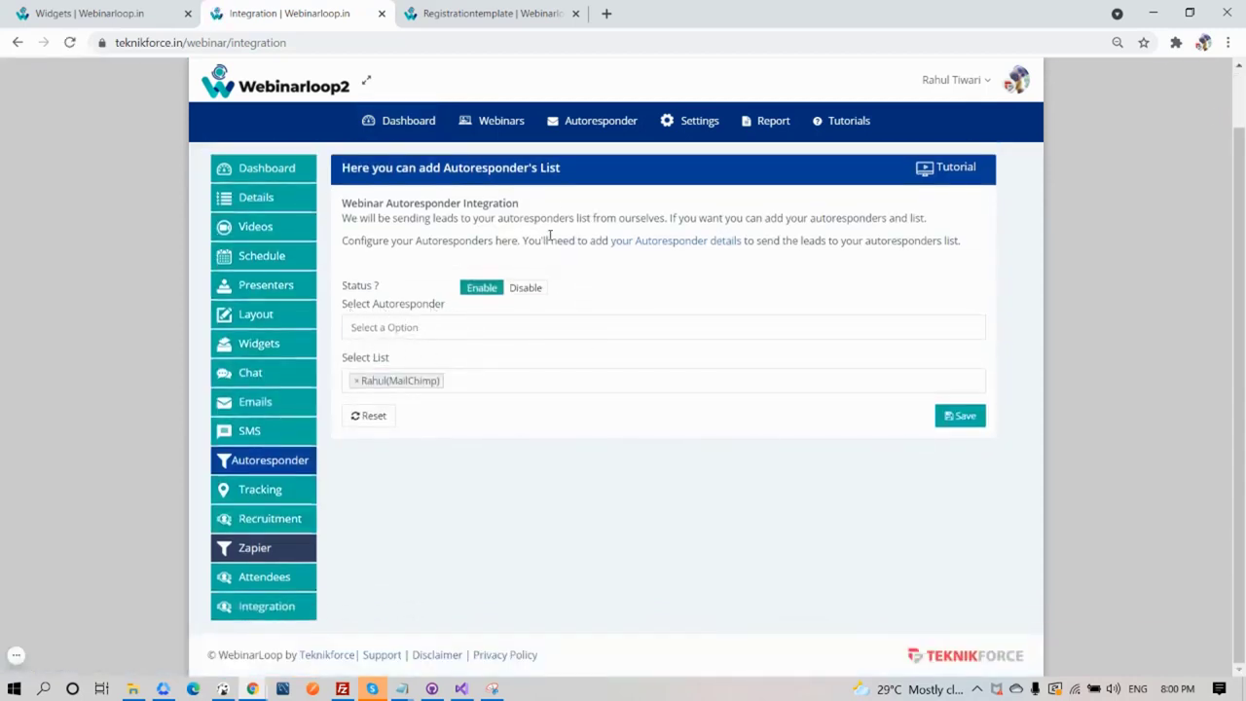
pyautogui.click(456, 331)
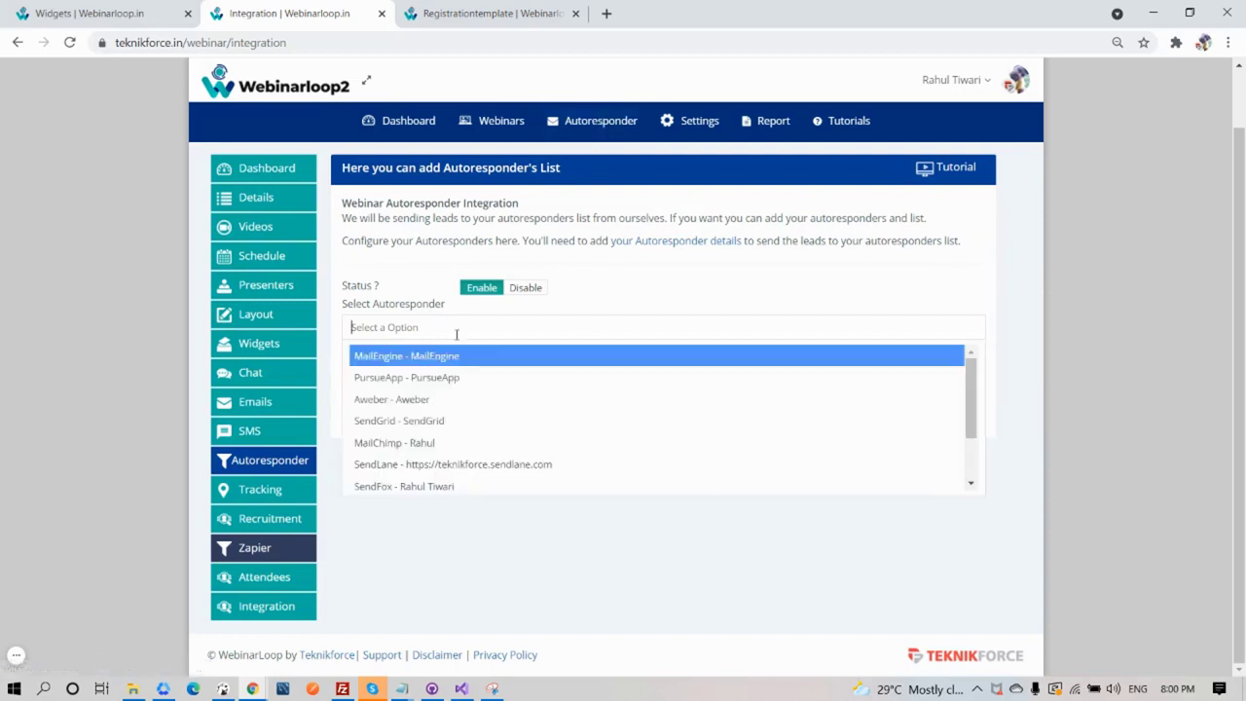
pyautogui.scroll(-2, 436, 408)
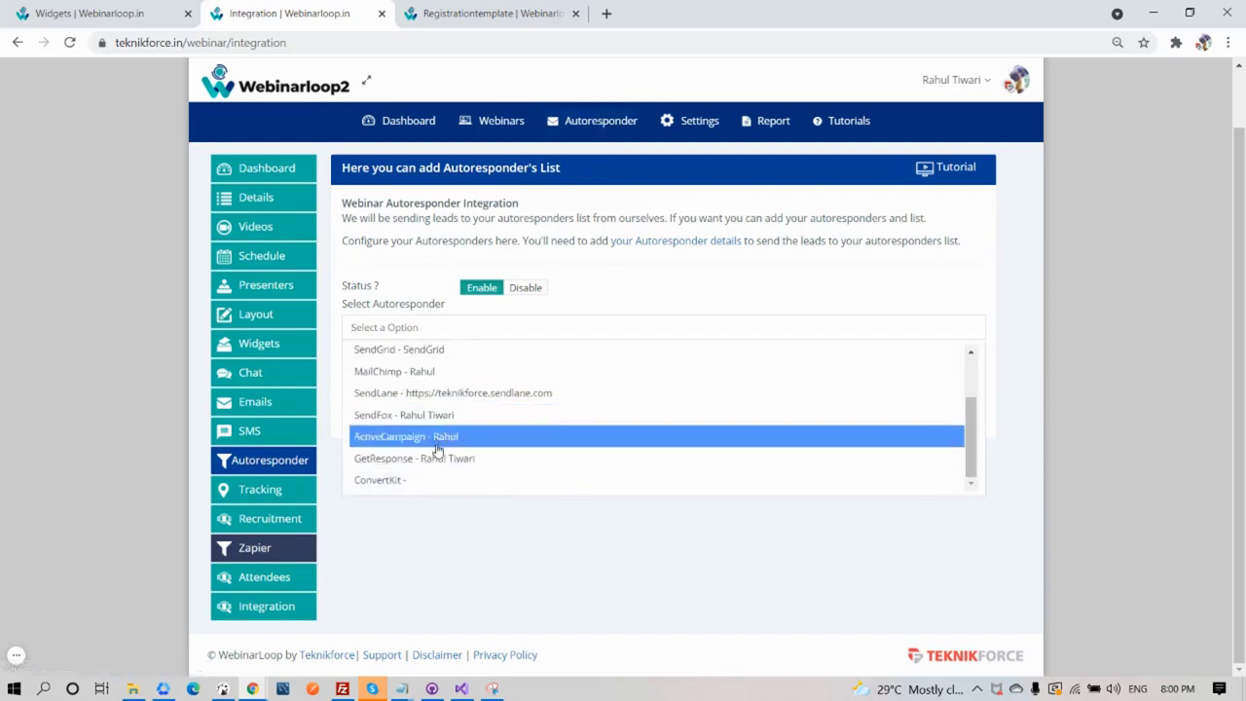
pyautogui.scroll(2, 437, 446)
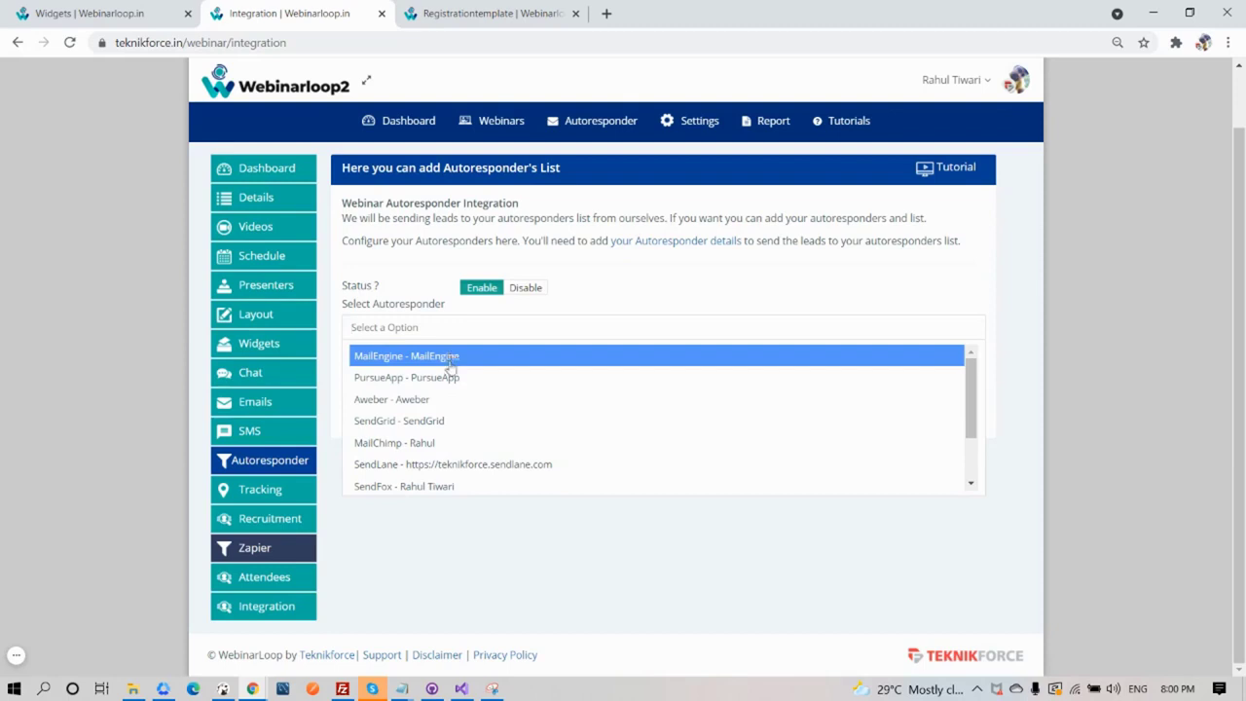
pyautogui.scroll(-2, 444, 399)
pyautogui.click(438, 354)
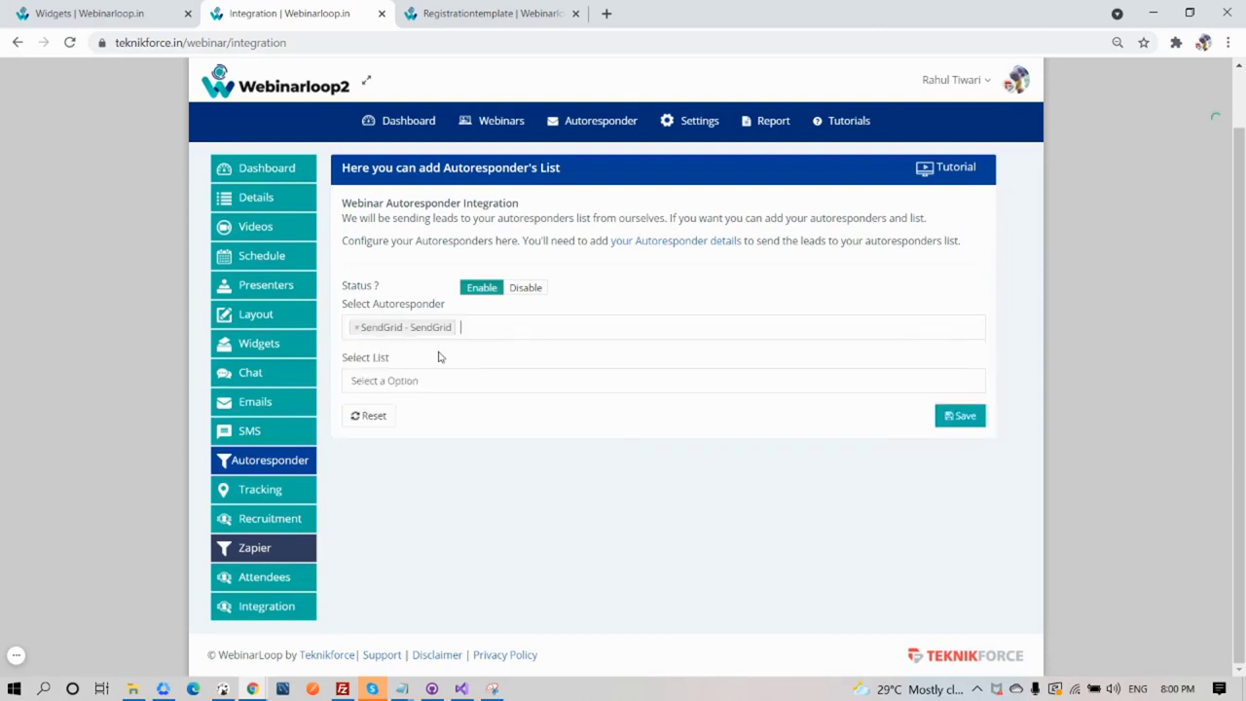
# Add PursueApp and Aweber to the webinar's selected autoresponders.
pyautogui.click(492, 332)
pyautogui.click(467, 373)
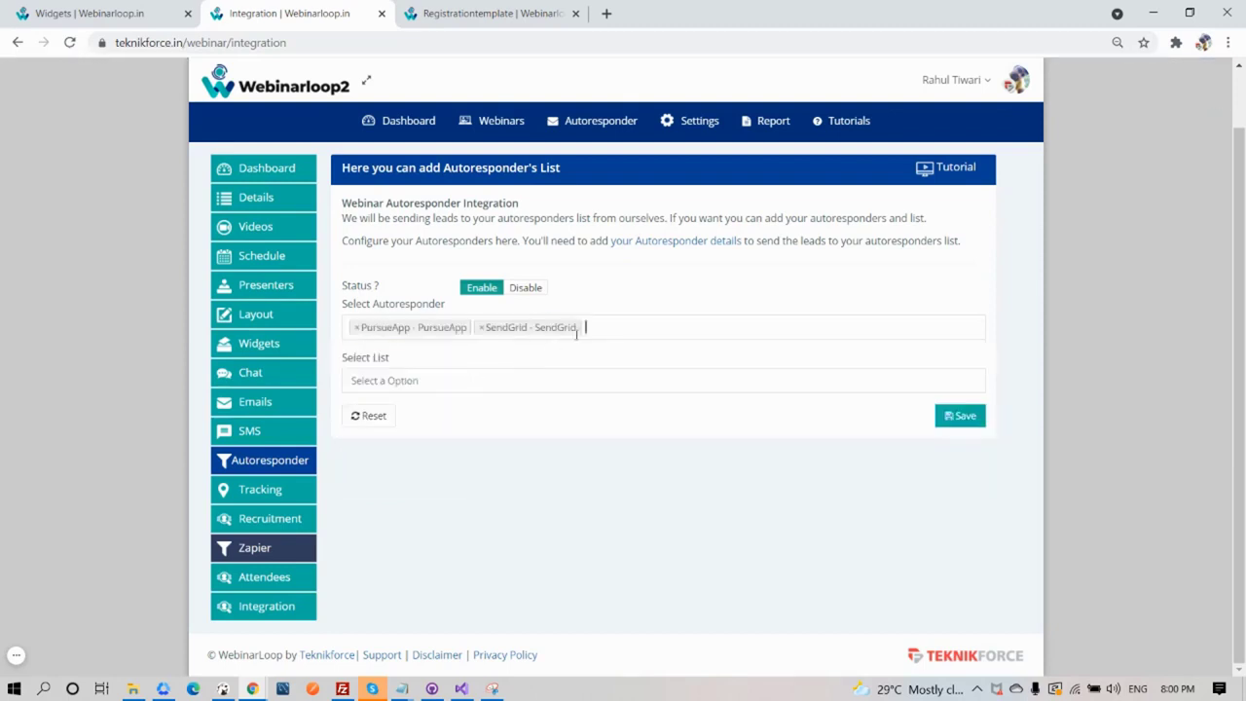
pyautogui.click(577, 334)
pyautogui.click(481, 398)
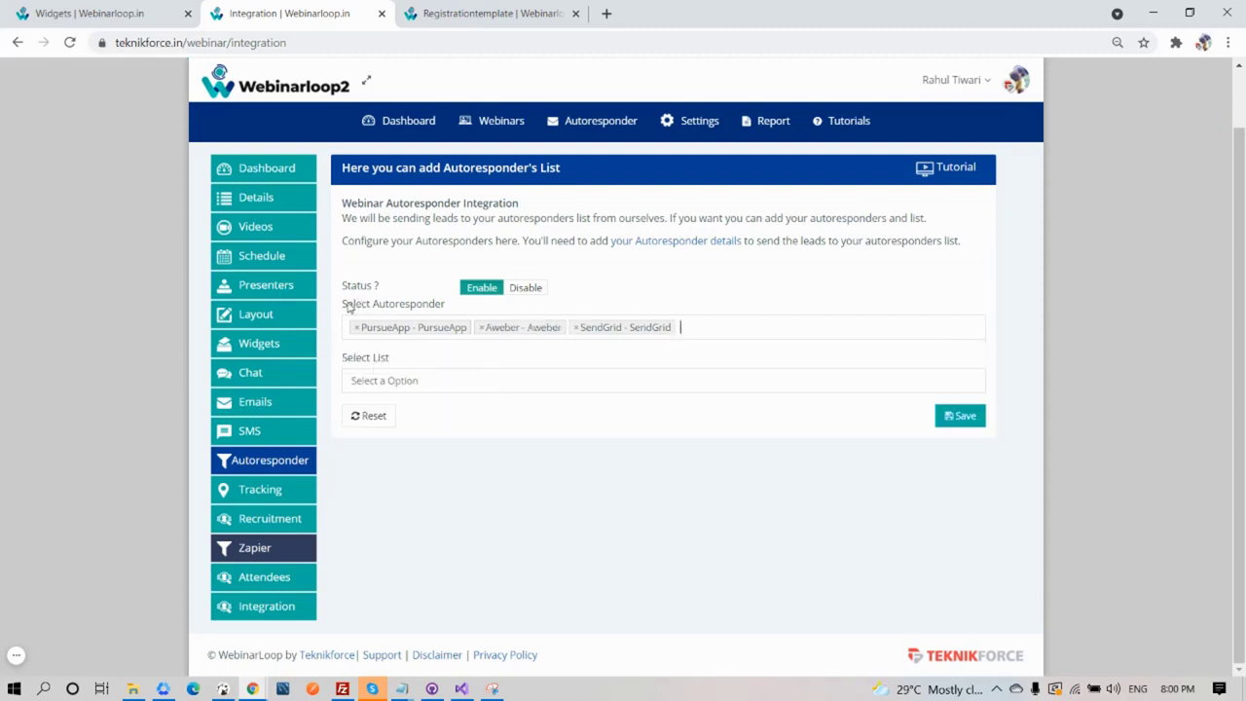
# Highlight the autoresponder and list labels, and choose lsit7(PursueApp) as the list for the webinar's leads.
pyautogui.moveTo(348, 307); pyautogui.dragTo(433, 306)
pyautogui.click(431, 307)
pyautogui.moveTo(397, 360); pyautogui.dragTo(342, 365)
pyautogui.click(432, 389)
pyautogui.click(422, 429)
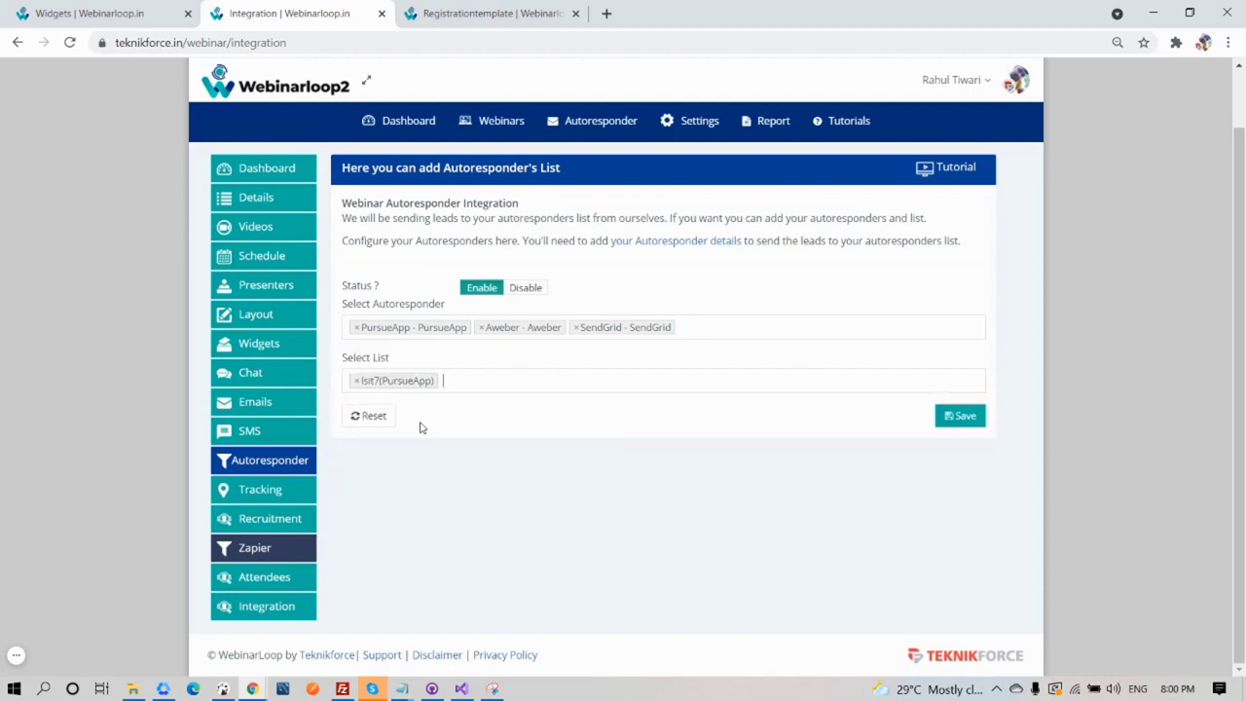
# Add Third(PursueApp) and second(PursueApp) to the lists that receive the webinar's leads.
pyautogui.click(495, 382)
pyautogui.click(451, 473)
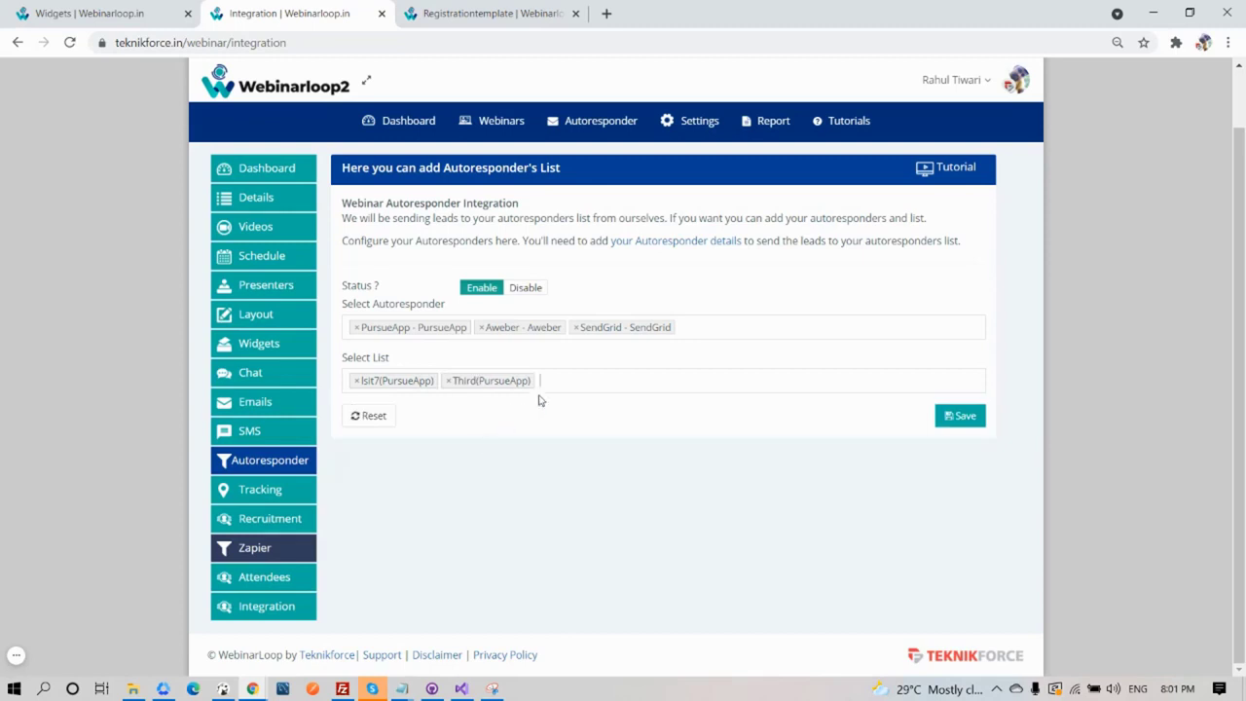
pyautogui.click(555, 391)
pyautogui.click(453, 497)
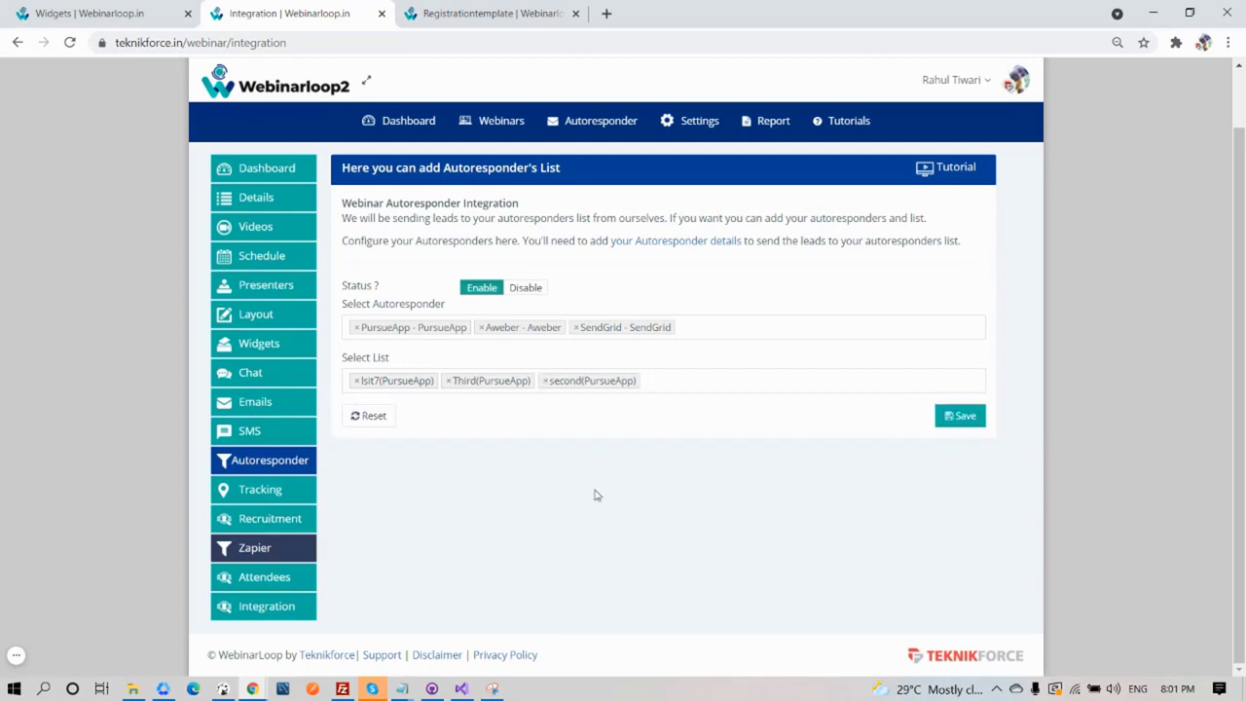
# Open the webinar's Tracking section, highlight the analytics code examples, and review the visitor tracking and conversion pixel codes.
pyautogui.click(285, 490)
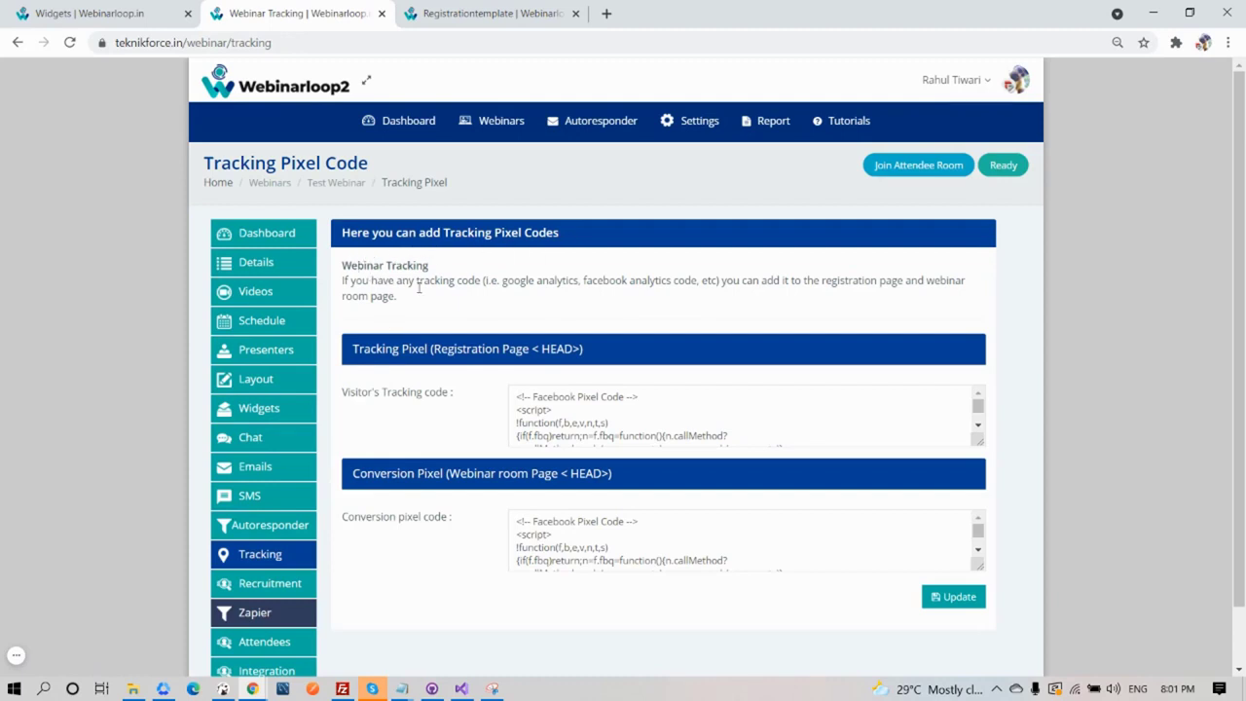
pyautogui.moveTo(559, 281); pyautogui.dragTo(720, 282)
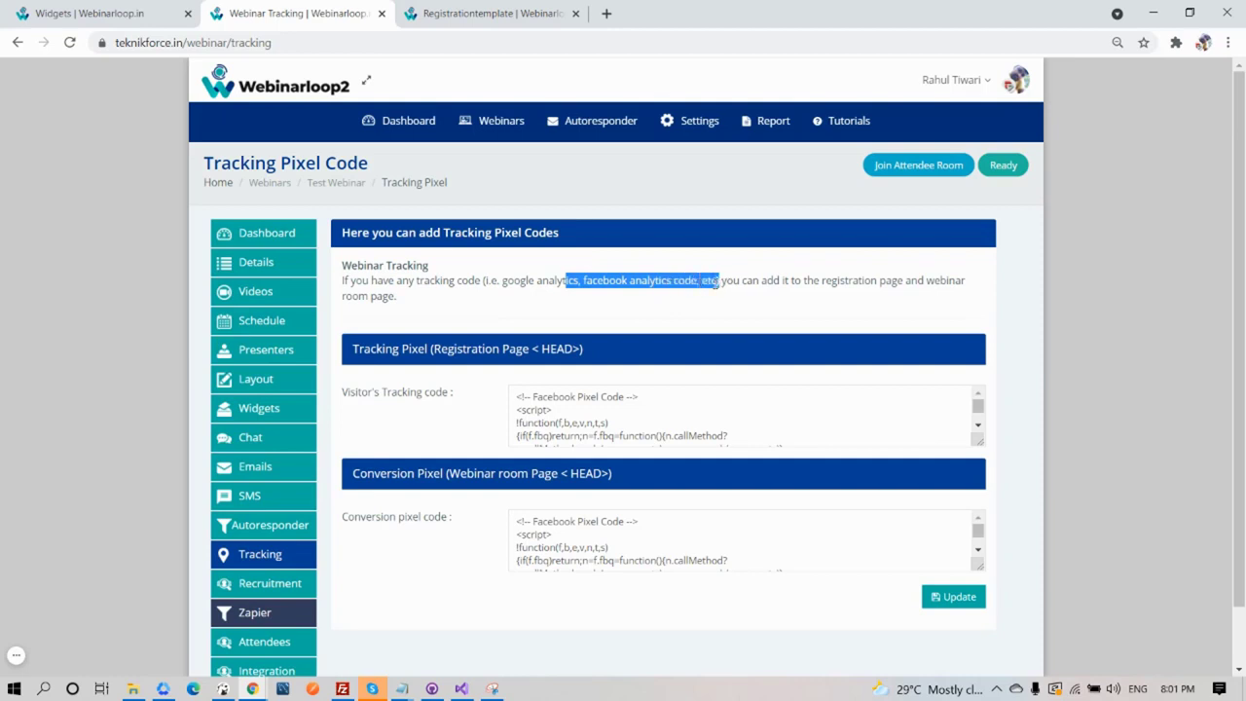
pyautogui.click(717, 281)
pyautogui.moveTo(586, 279); pyautogui.dragTo(703, 281)
pyautogui.click(754, 308)
pyautogui.scroll(-2, 534, 424)
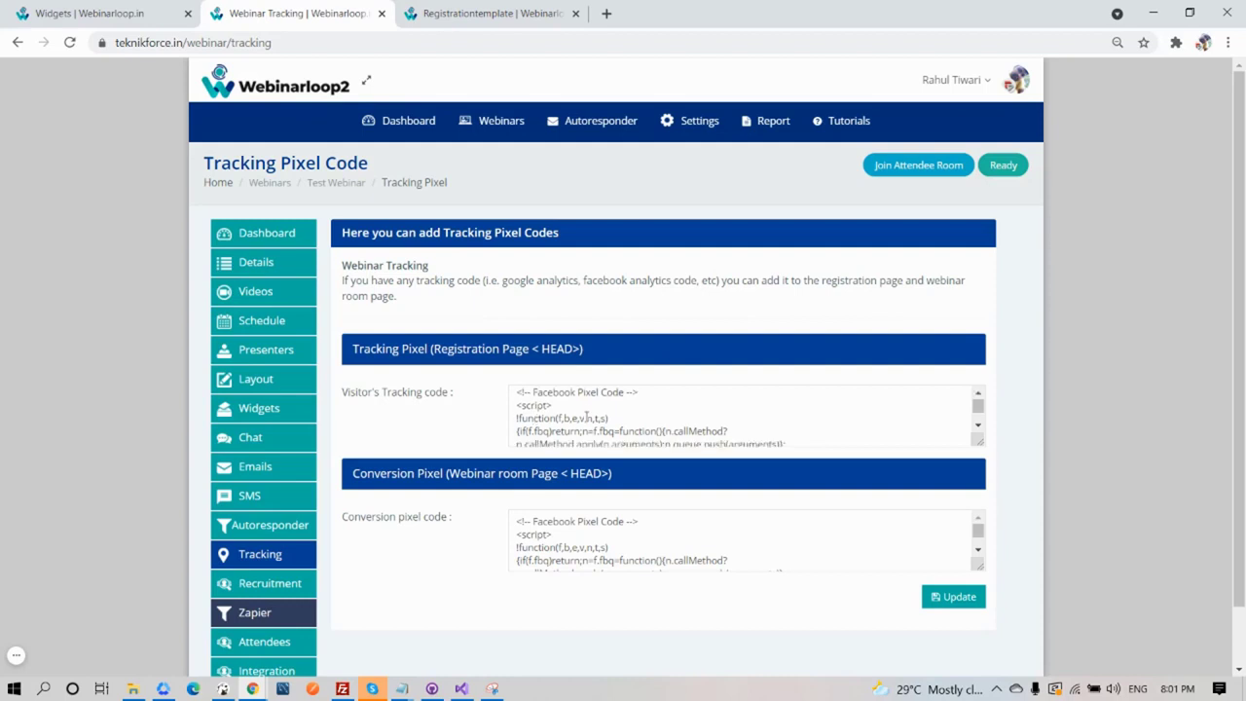
pyautogui.scroll(-2, 555, 546)
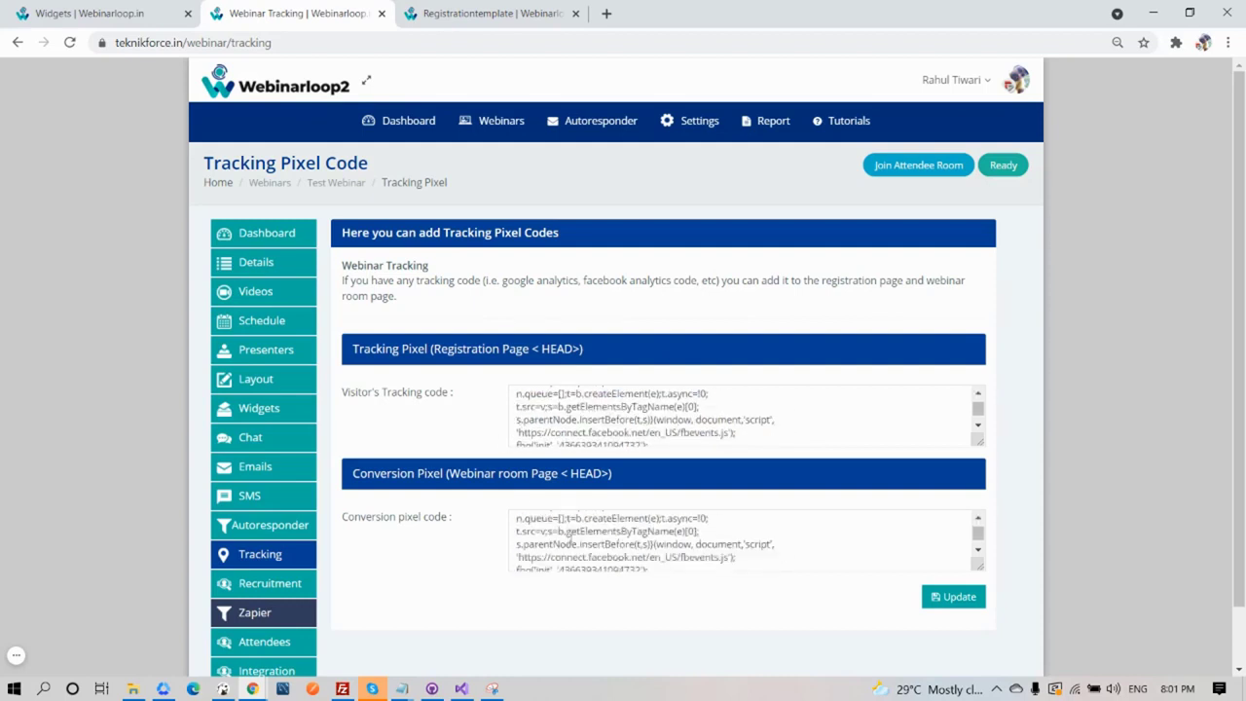
pyautogui.scroll(-3, 730, 545)
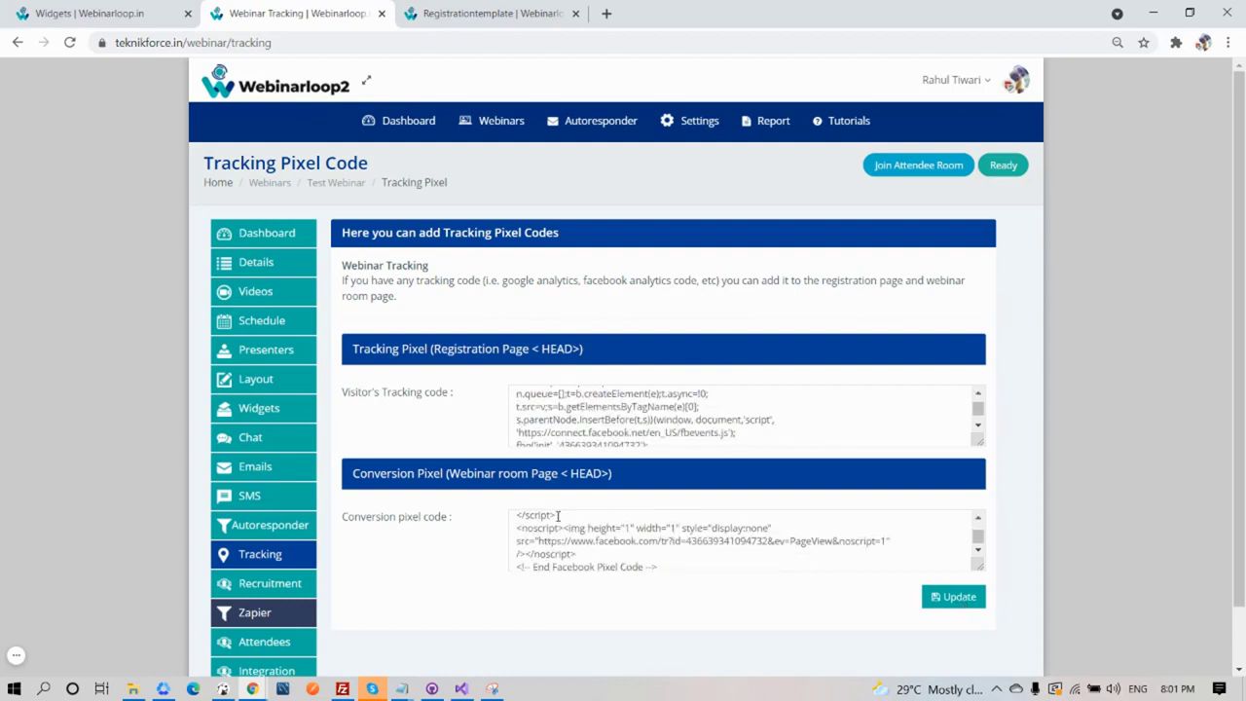
# Open the webinar's Recruitment section and review the API URL for automatically registering attendees.
pyautogui.click(275, 589)
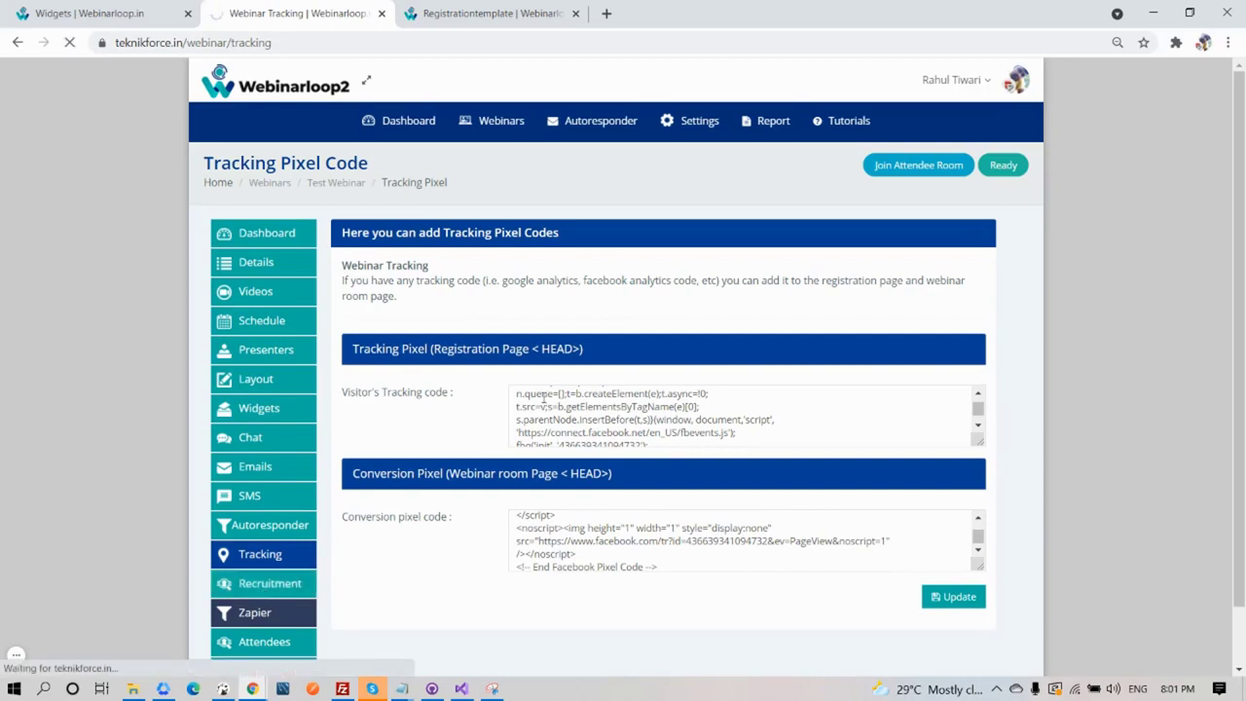
pyautogui.scroll(-1, 551, 391)
pyautogui.scroll(-3, 551, 392)
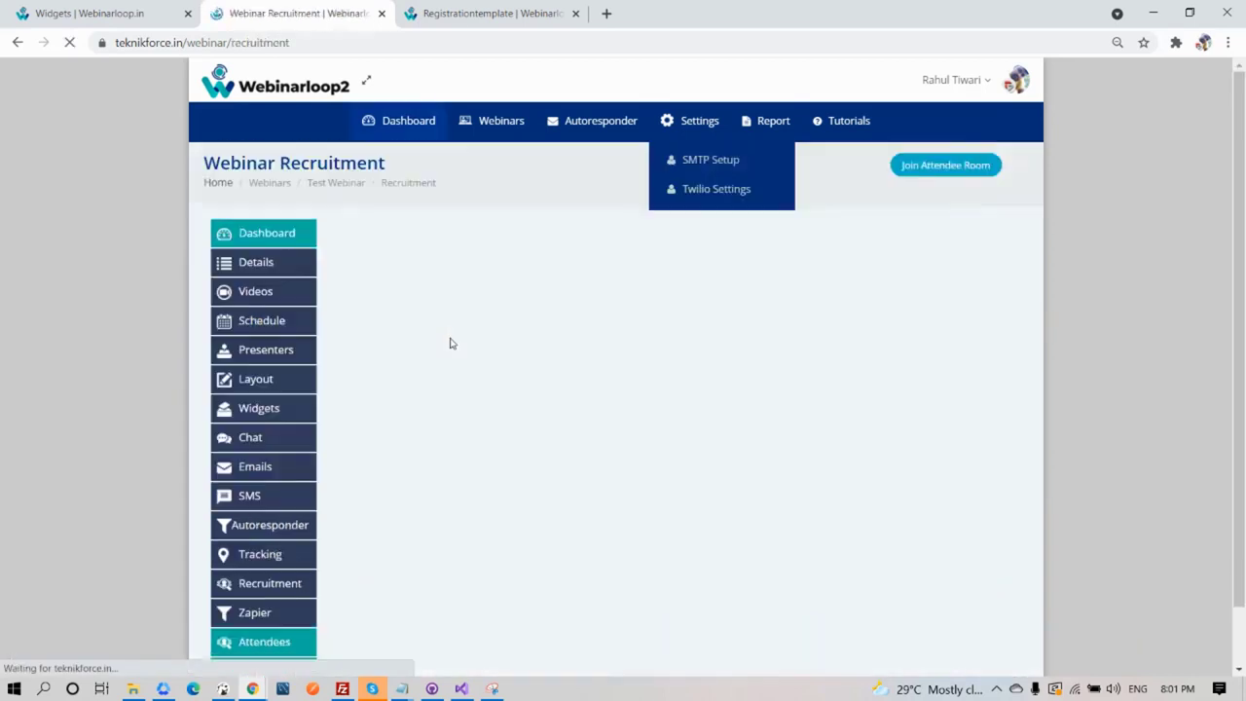
pyautogui.scroll(-1, 467, 379)
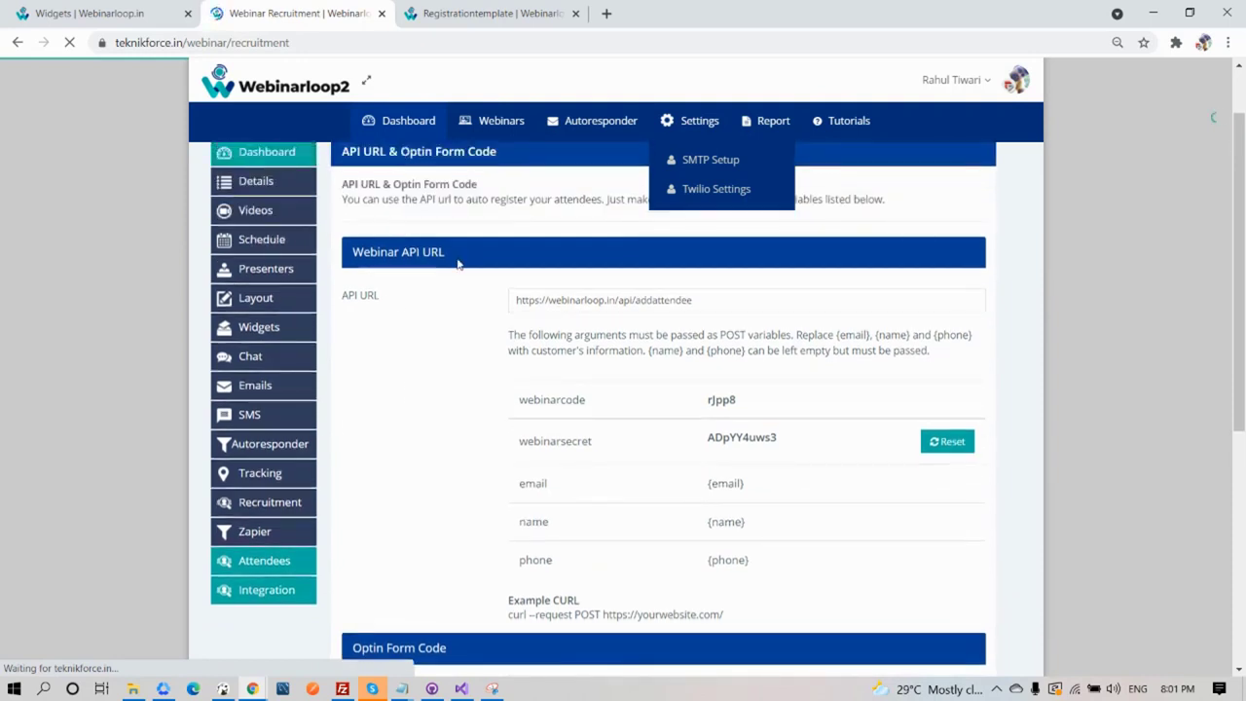
pyautogui.scroll(1, 409, 259)
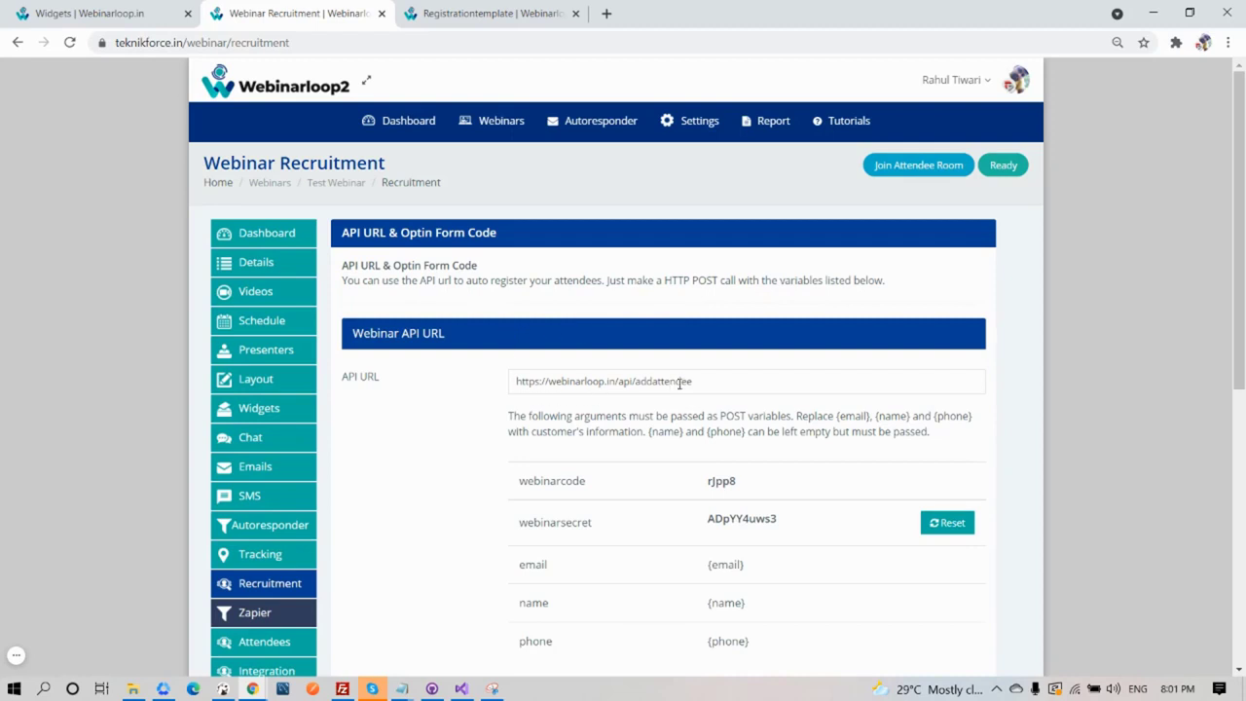
# Highlight the webinarcode value among the API variables and reset the webinarsecret.
pyautogui.scroll(-1, 681, 437)
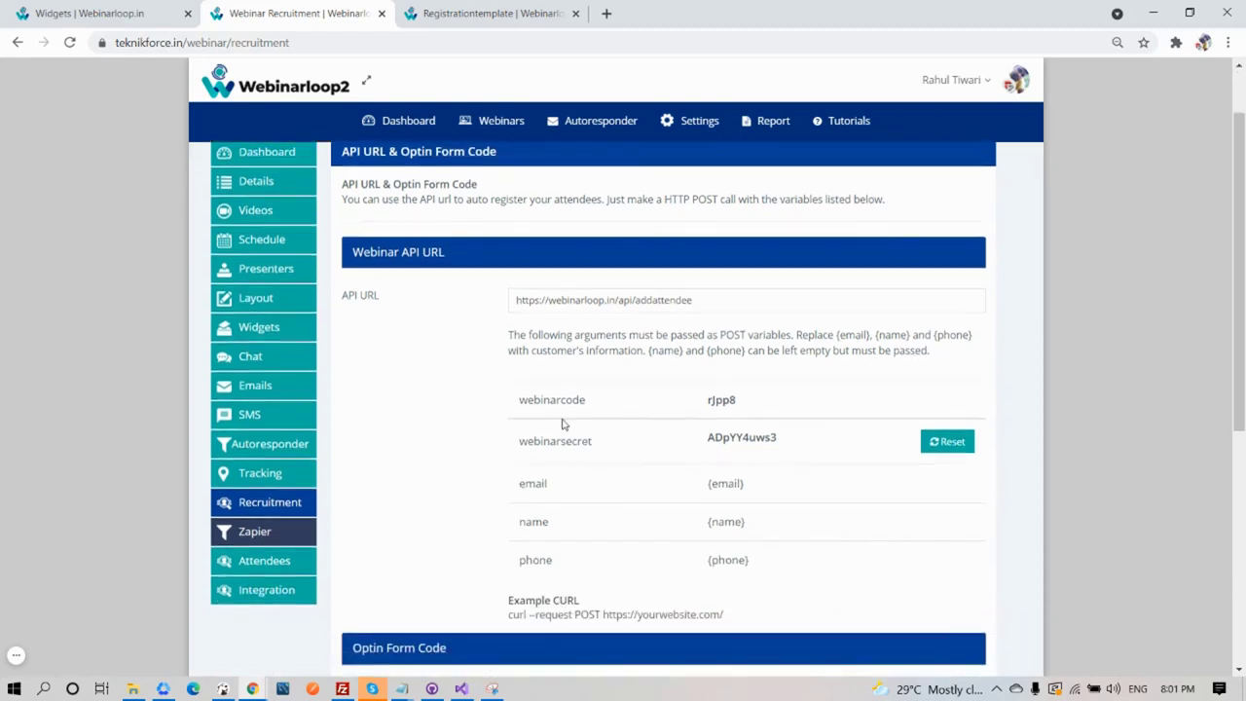
pyautogui.moveTo(794, 445); pyautogui.dragTo(698, 406)
pyautogui.click(944, 447)
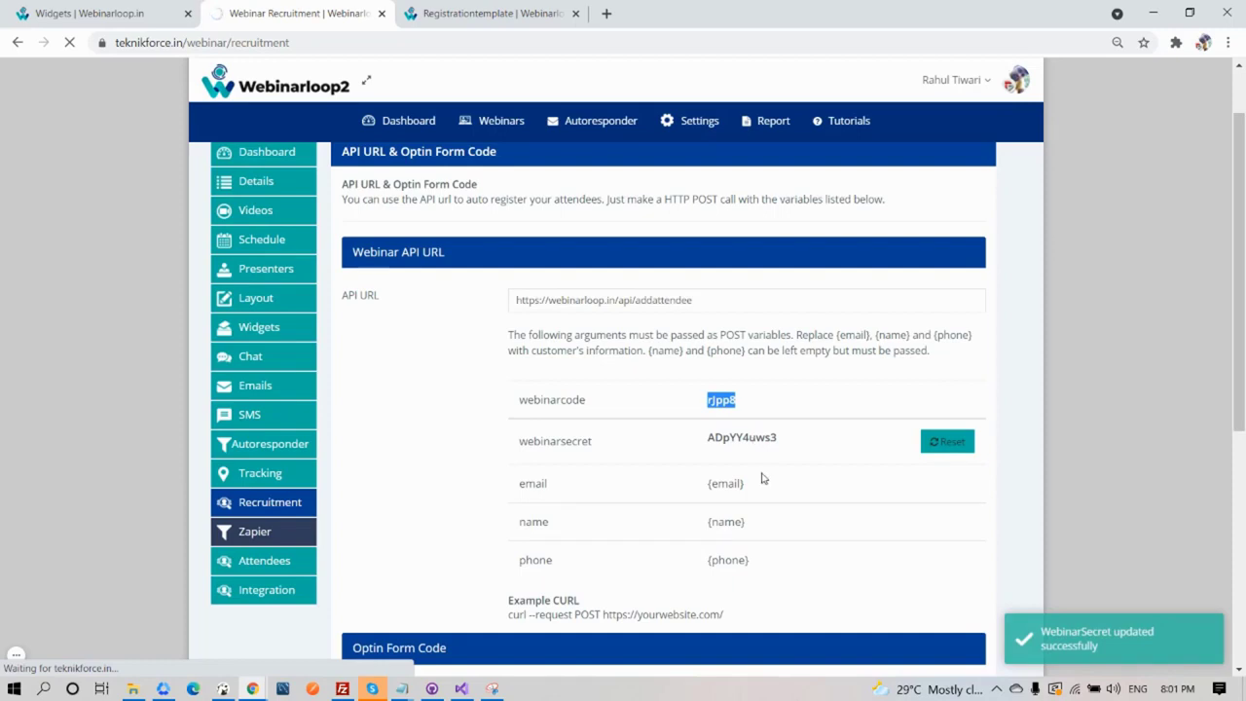
# Find the Optin Form Code area of the Recruitment section and highlight its heading.
pyautogui.scroll(-1, 762, 467)
pyautogui.scroll(-4, 686, 444)
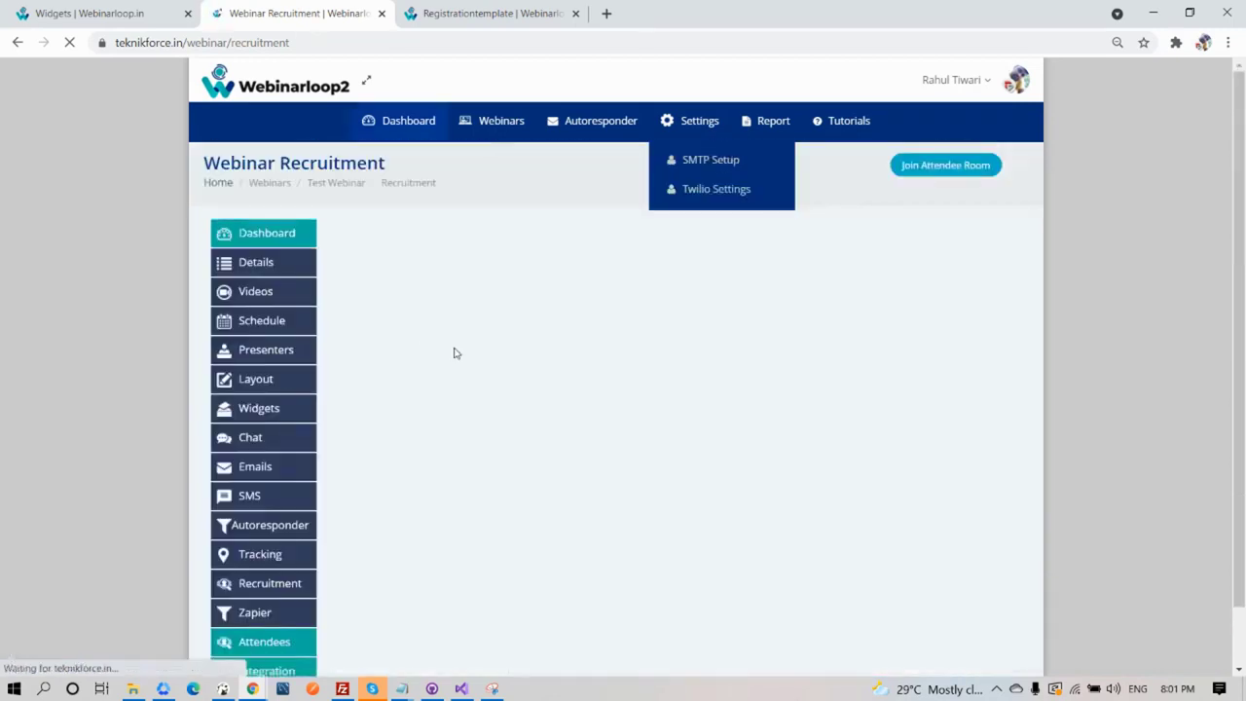
pyautogui.scroll(1, 343, 348)
pyautogui.moveTo(345, 328); pyautogui.dragTo(450, 328)
pyautogui.scroll(1, 400, 376)
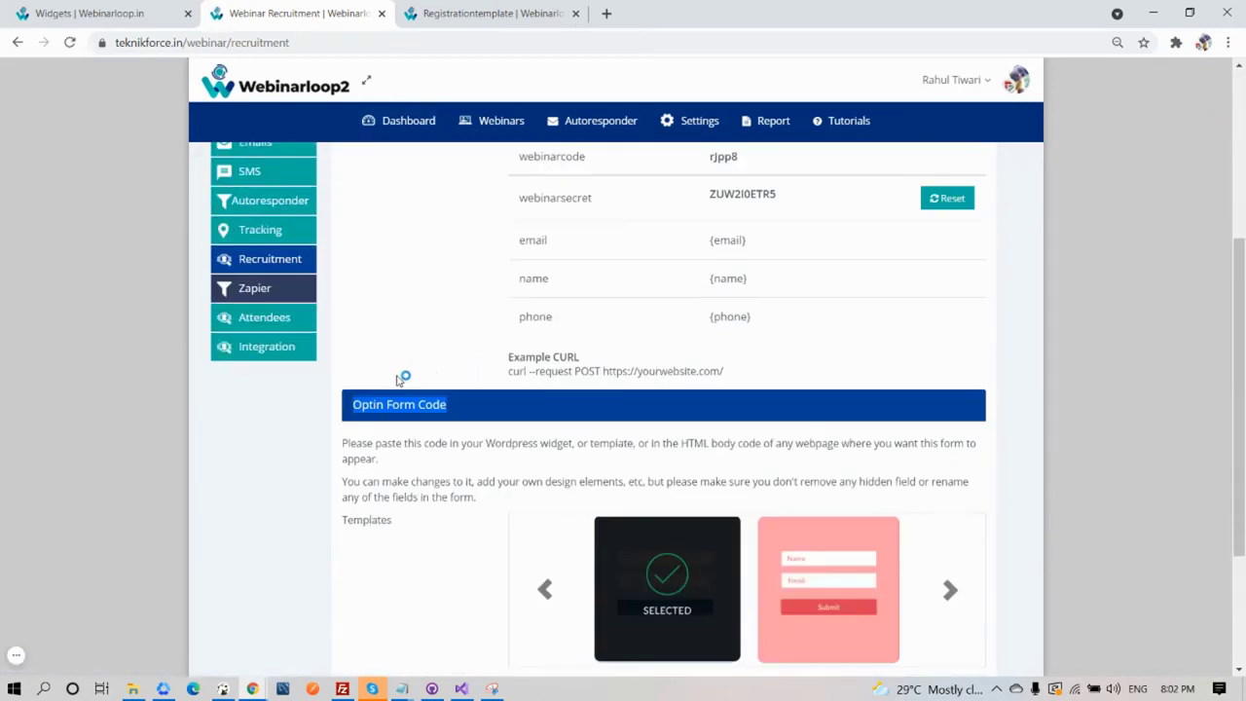
pyautogui.click(400, 376)
# Browse the optin form templates as far as the blue and teal designs and read the form code to its end.
pyautogui.scroll(-2, 681, 419)
pyautogui.click(950, 433)
pyautogui.click(953, 435)
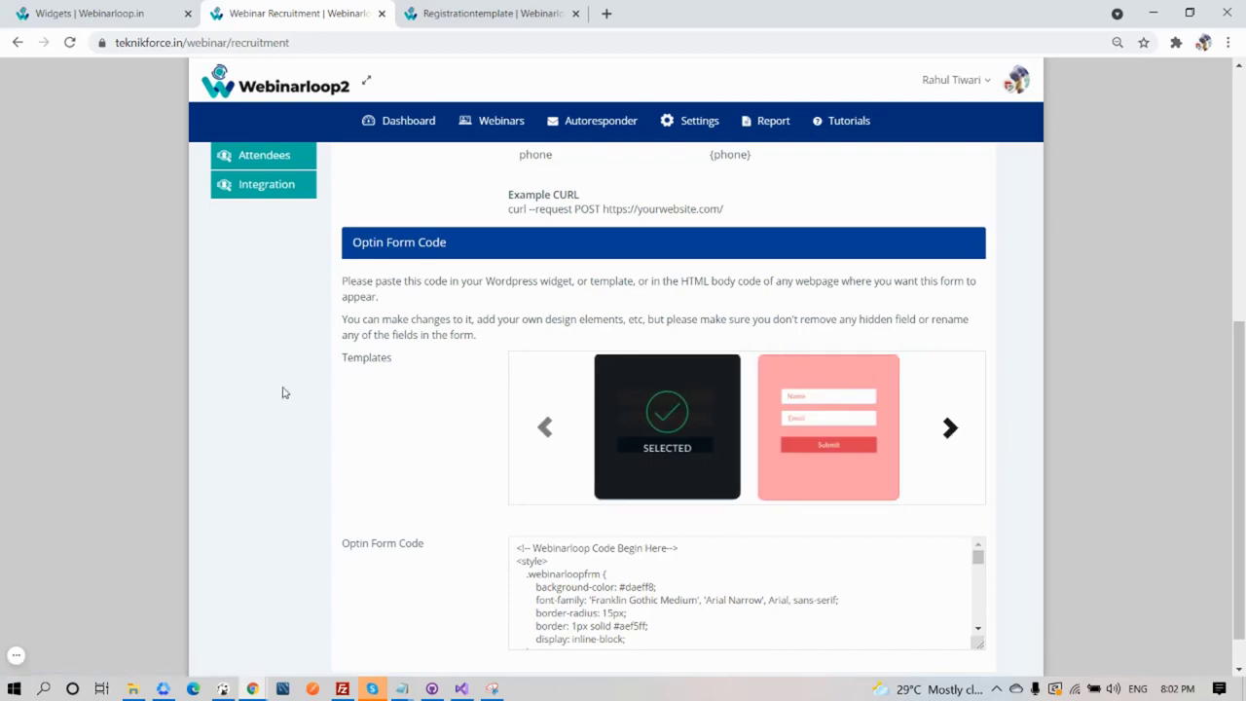
pyautogui.scroll(-1, 584, 533)
pyautogui.scroll(-8, 700, 556)
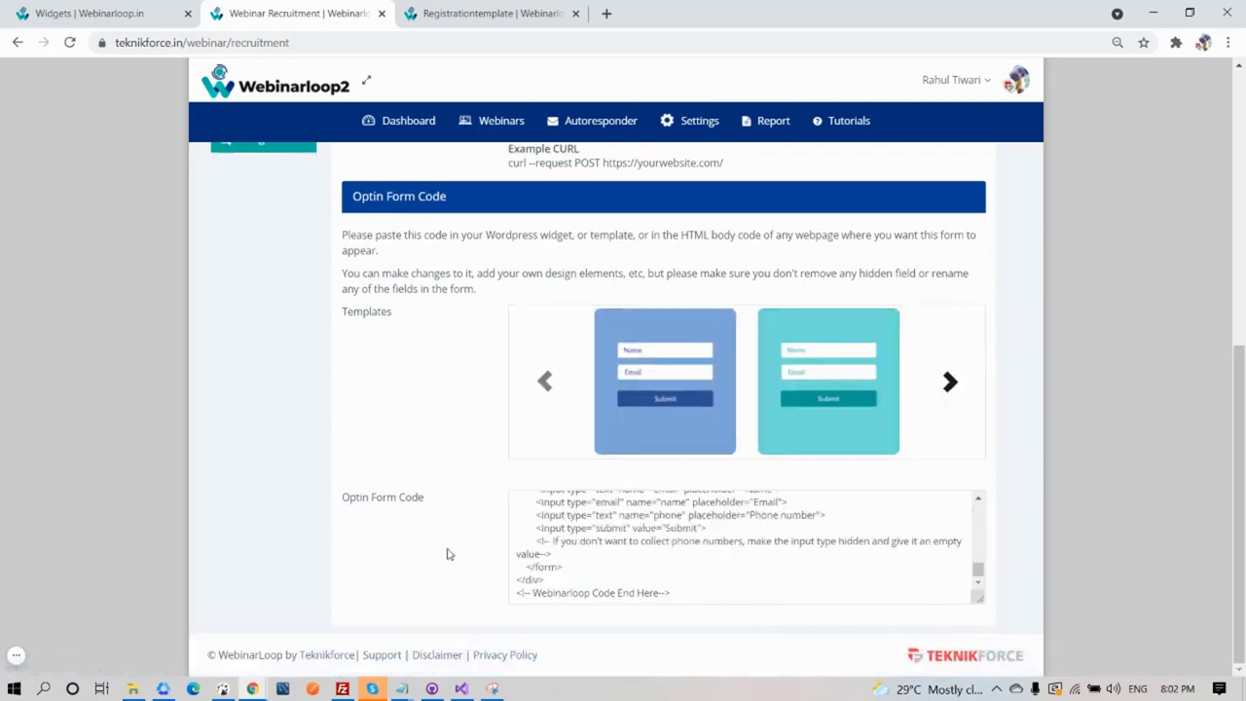
# Open the webinar's Zapier section and highlight the Zapier Integration heading.
pyautogui.scroll(3, 250, 322)
pyautogui.click(250, 322)
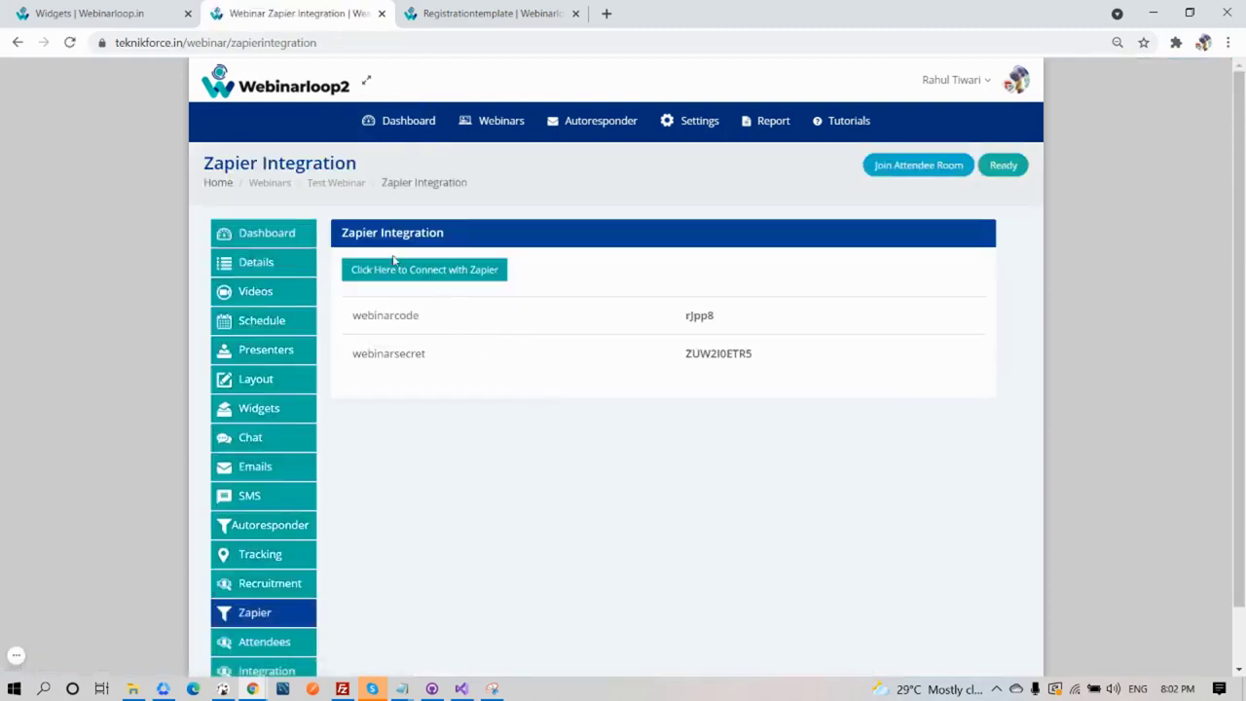
pyautogui.tripleClick(343, 233)
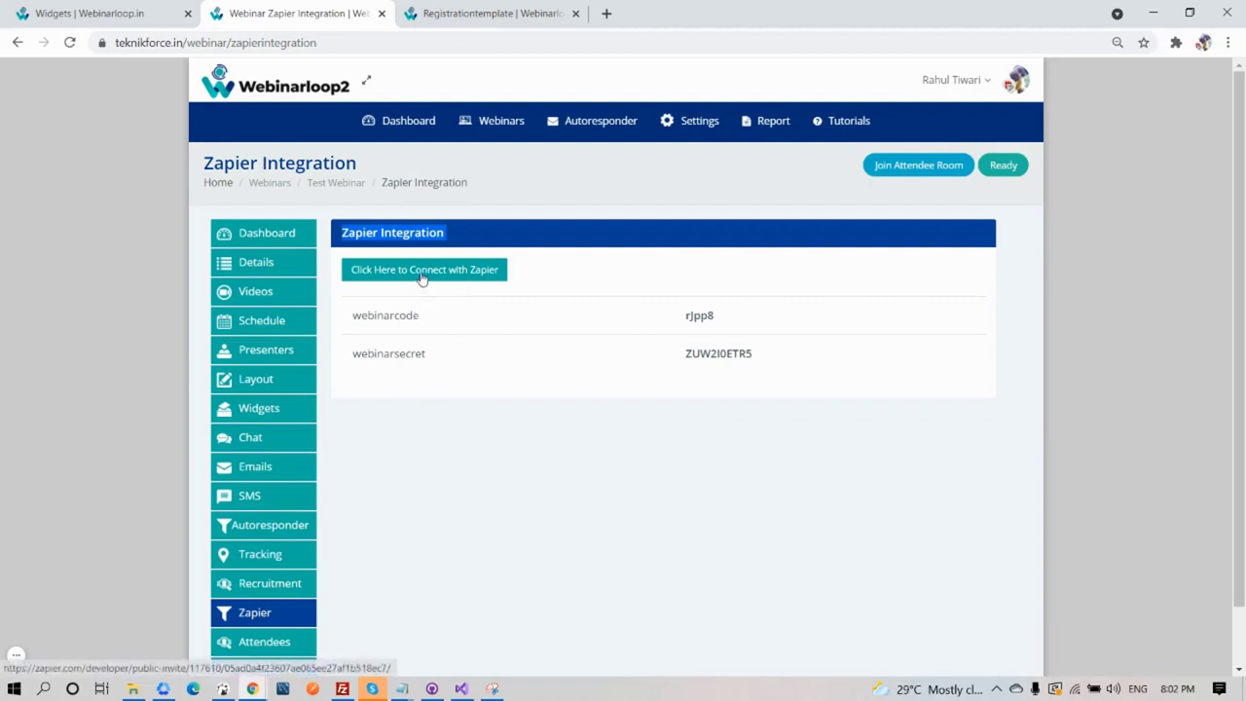
# Open the webinar's Attendees section and view the attendee list and its CSV export option.
pyautogui.scroll(-1, 386, 362)
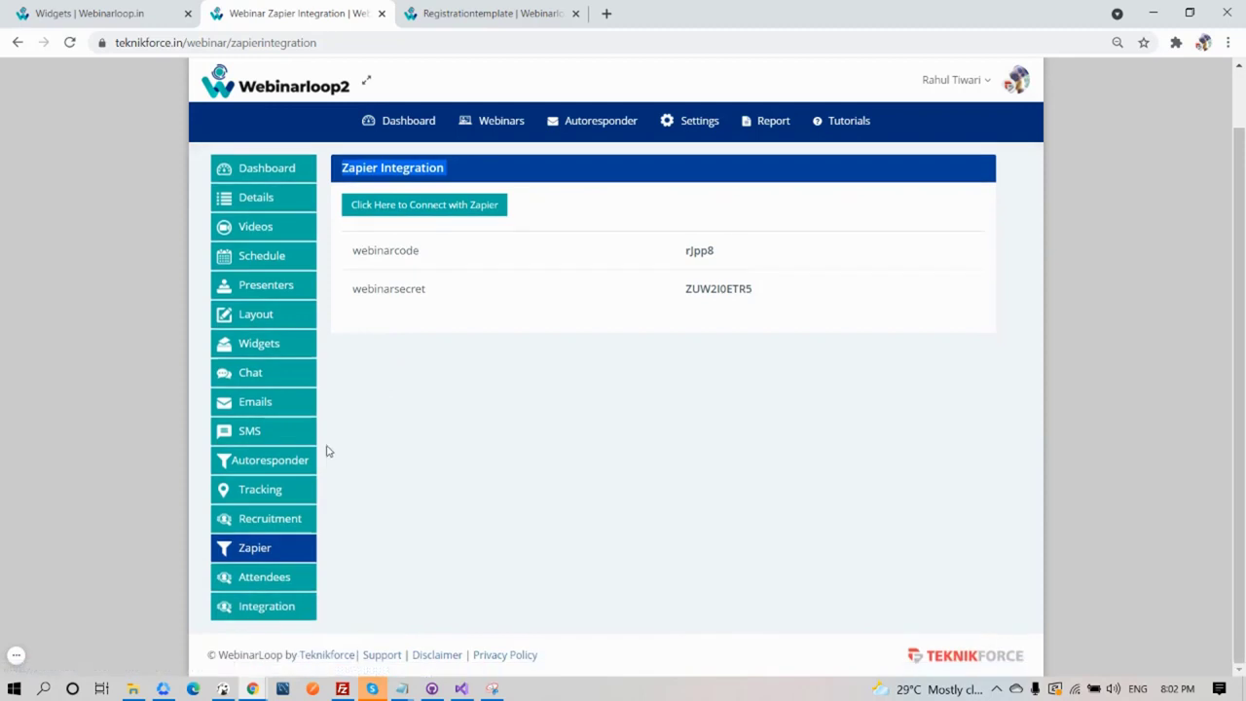
pyautogui.click(265, 577)
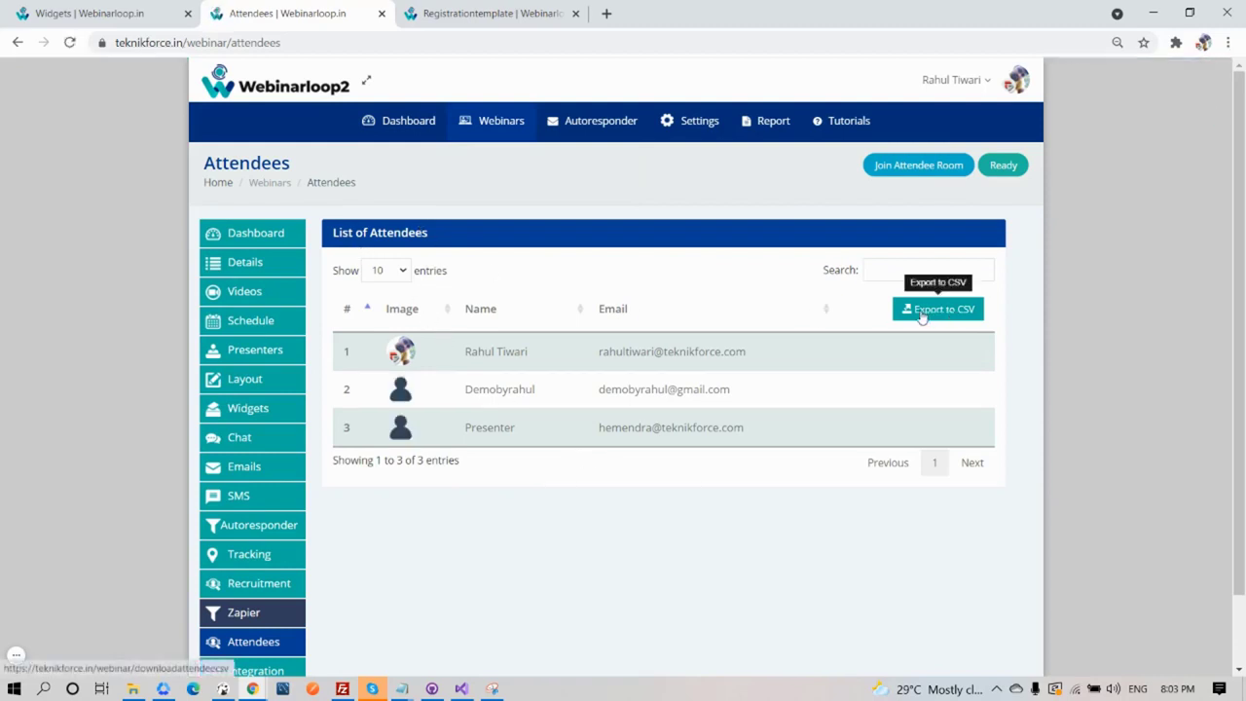
pyautogui.scroll(-1, 596, 413)
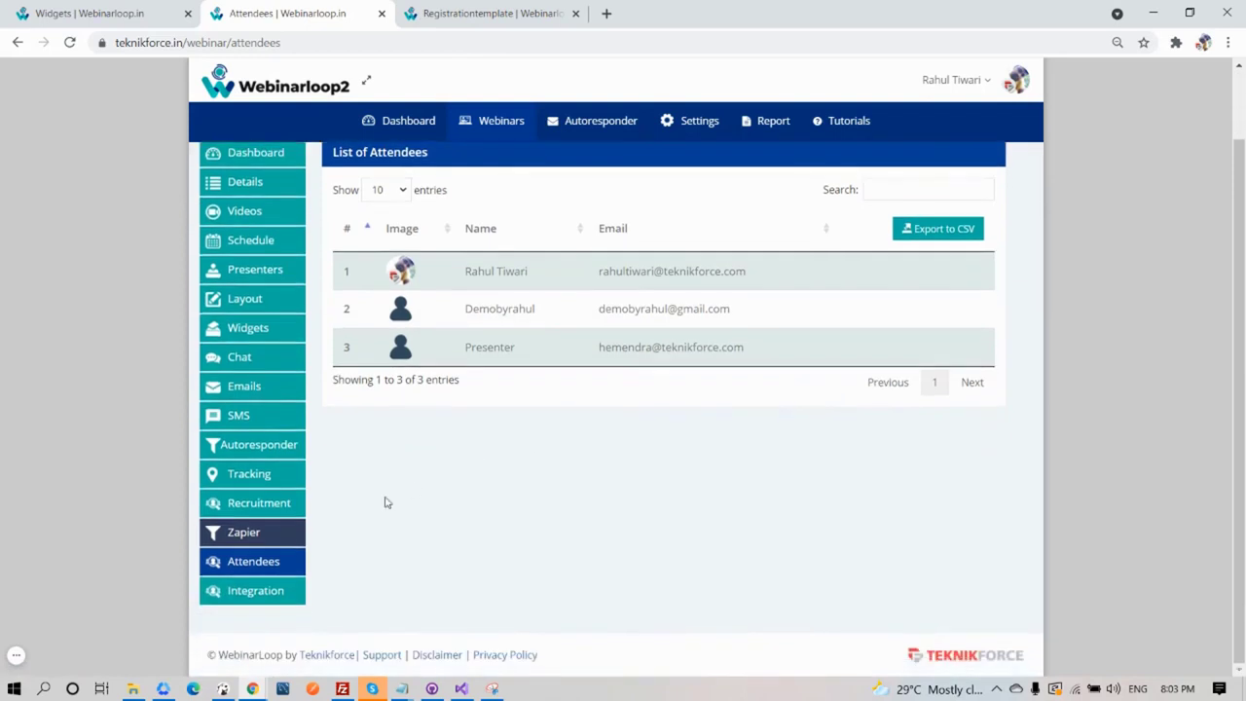
# Open the Leads2list & Ads2list Integration section and highlight the optin form code for the Universal Adapter.
pyautogui.click(258, 595)
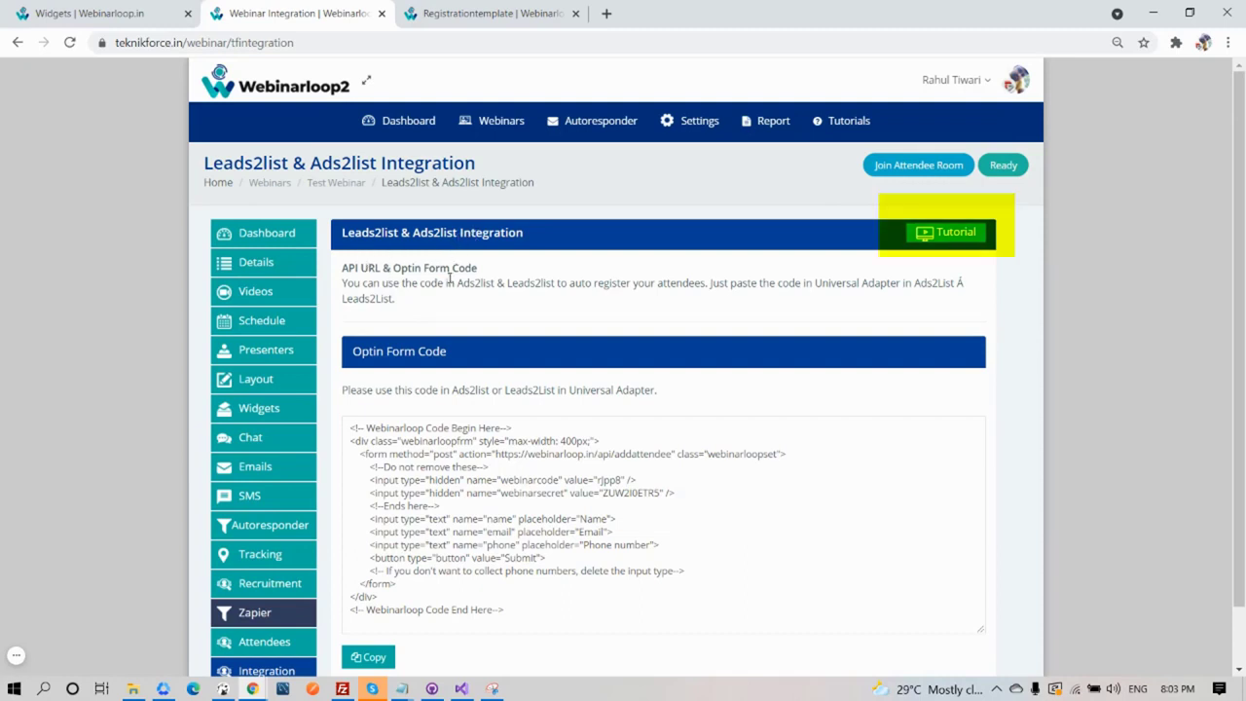
pyautogui.scroll(-1, 449, 279)
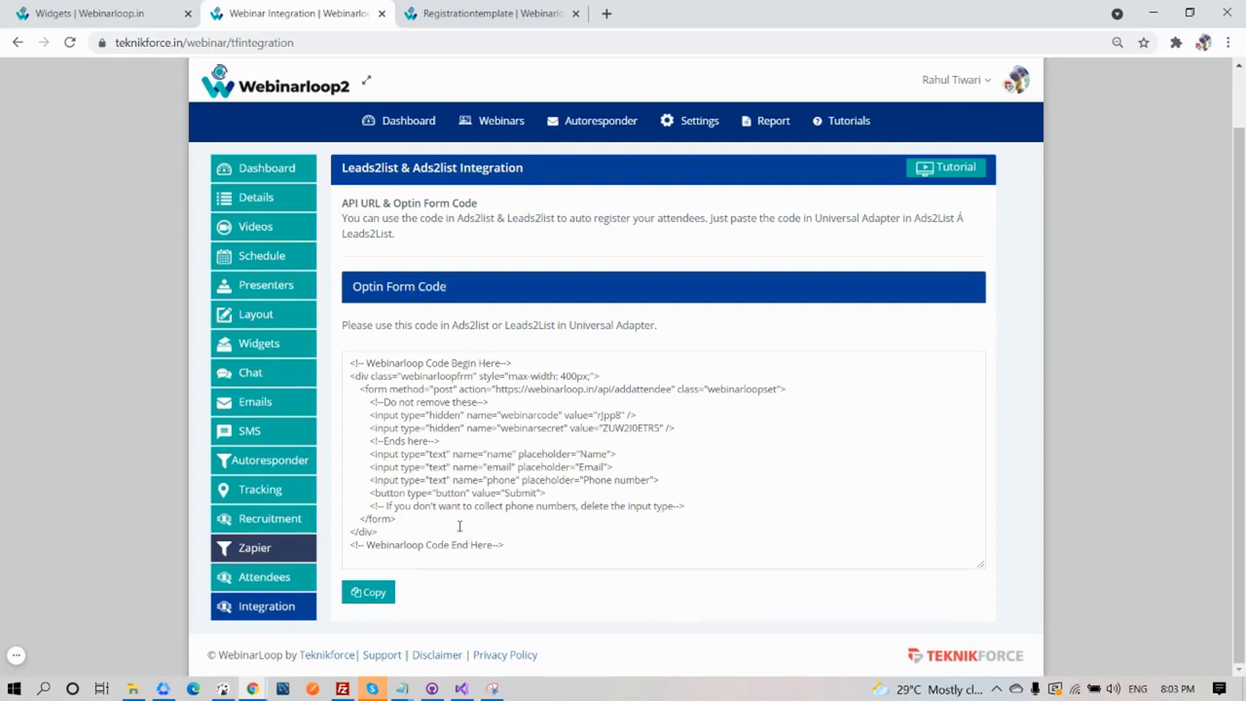
pyautogui.moveTo(509, 542); pyautogui.dragTo(363, 362)
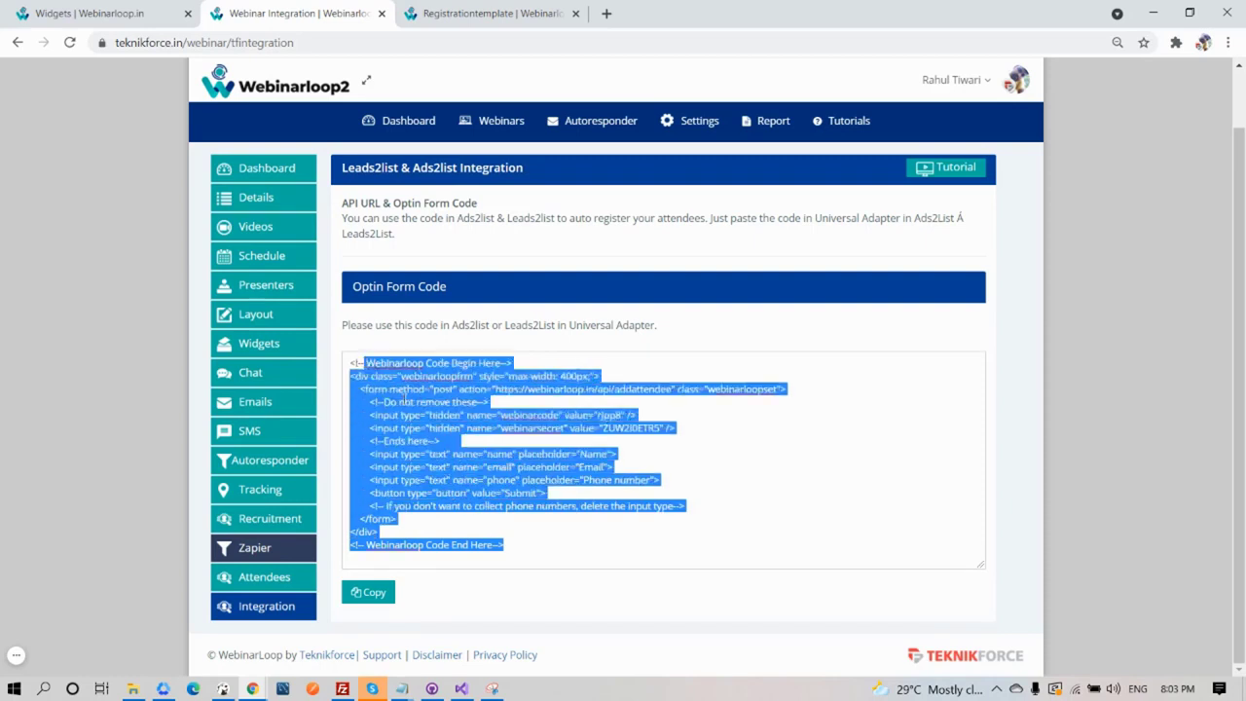
pyautogui.click(404, 399)
pyautogui.click(16, 659)
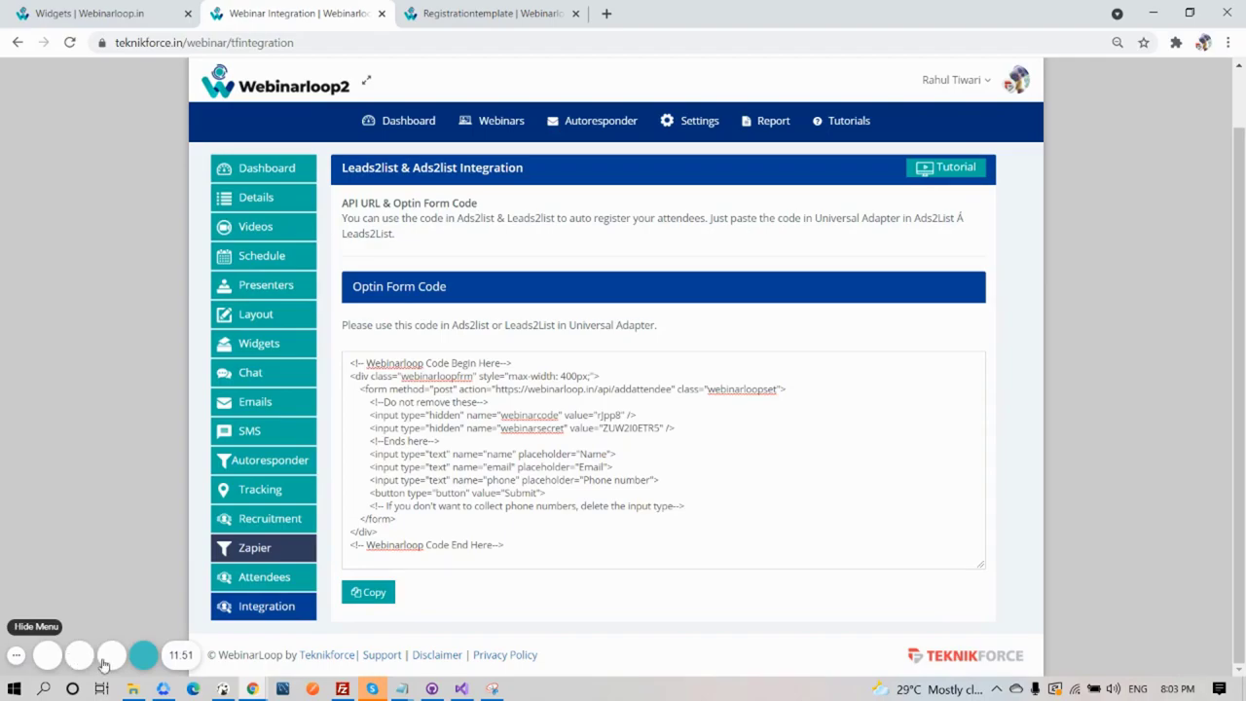